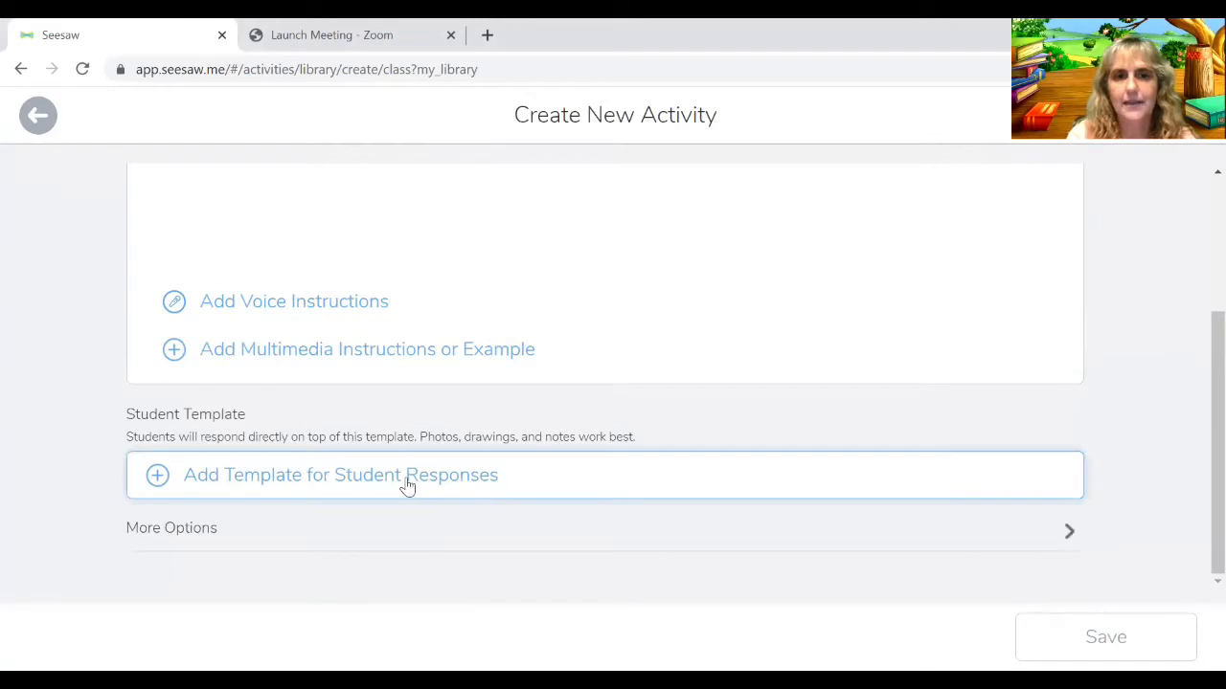
- Add a drawing as the template for student responses and give its page a solid bright blue background
{"action": "left_click", "coordinate": [406, 487]}
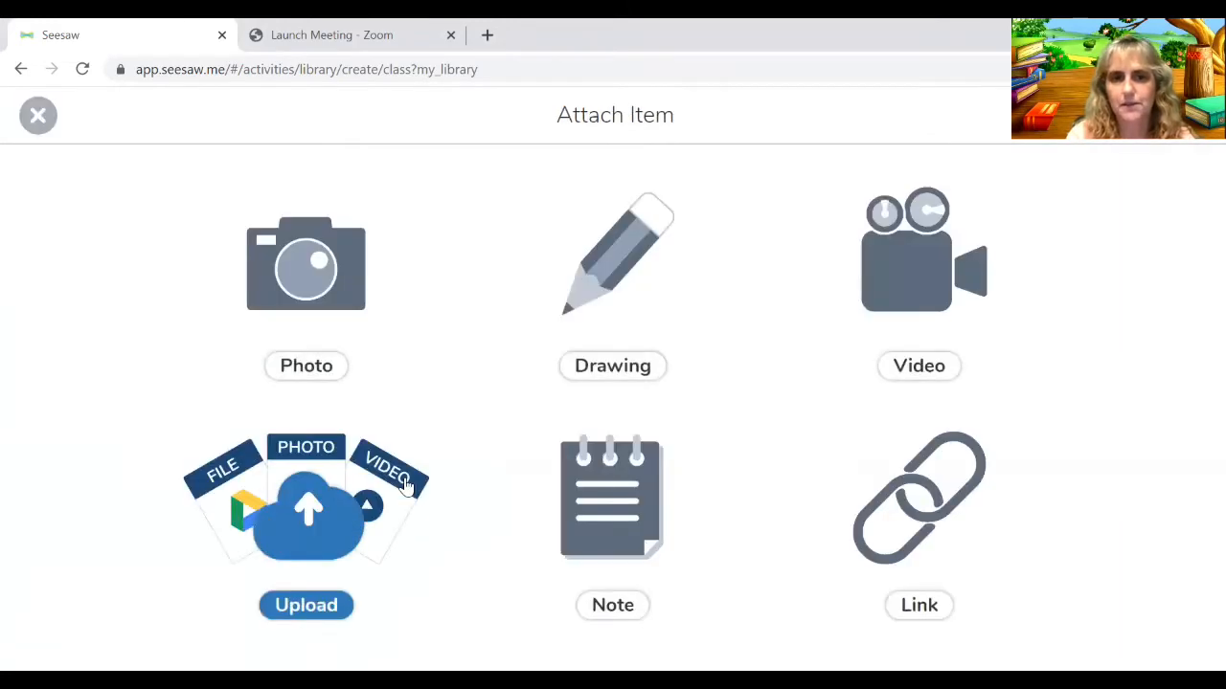
{"action": "left_click", "coordinate": [599, 296]}
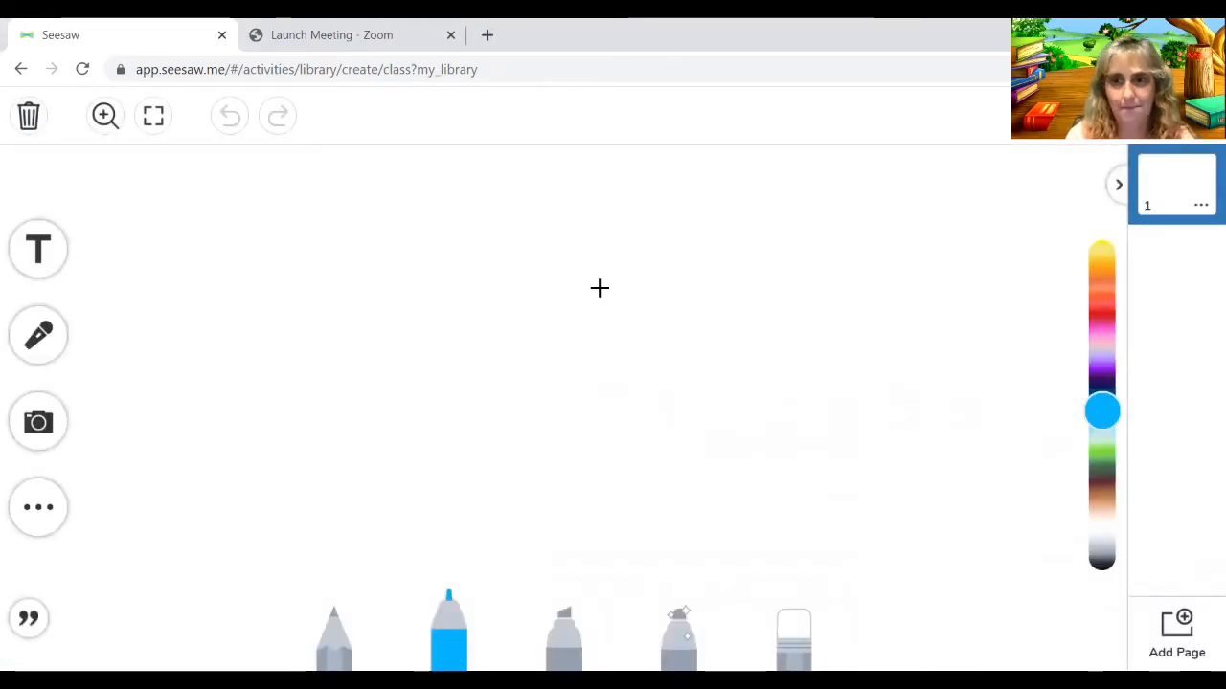
{"action": "left_click", "coordinate": [39, 506]}
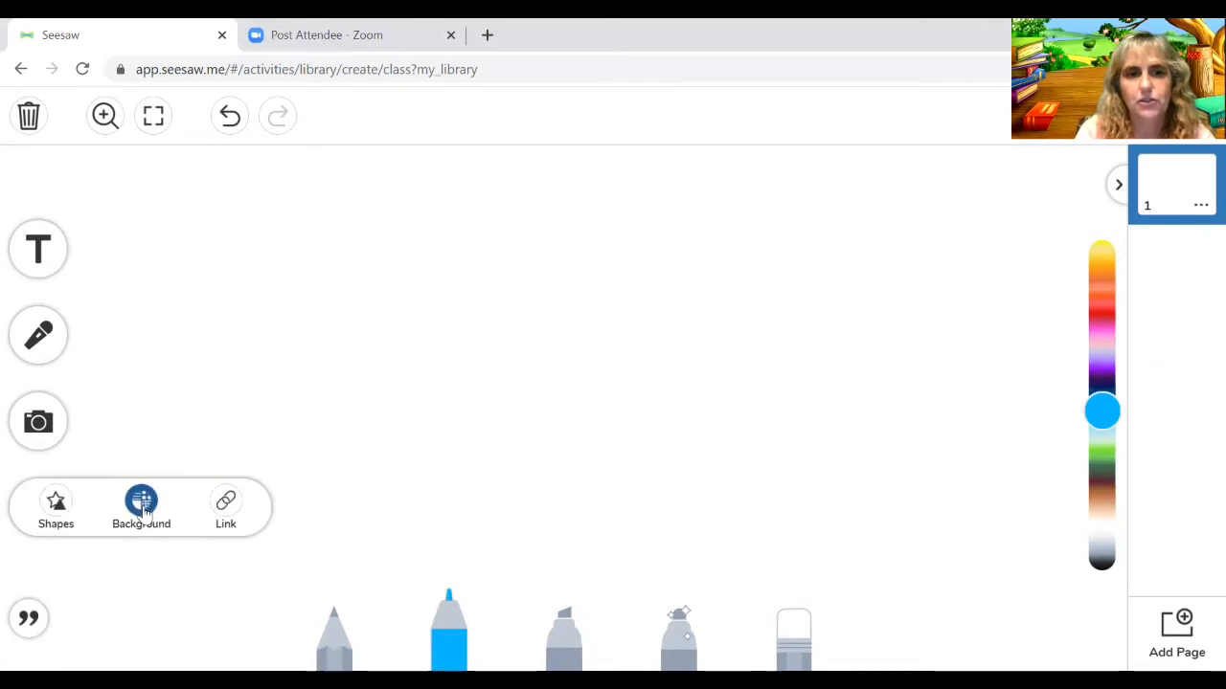
{"action": "left_click", "coordinate": [142, 507]}
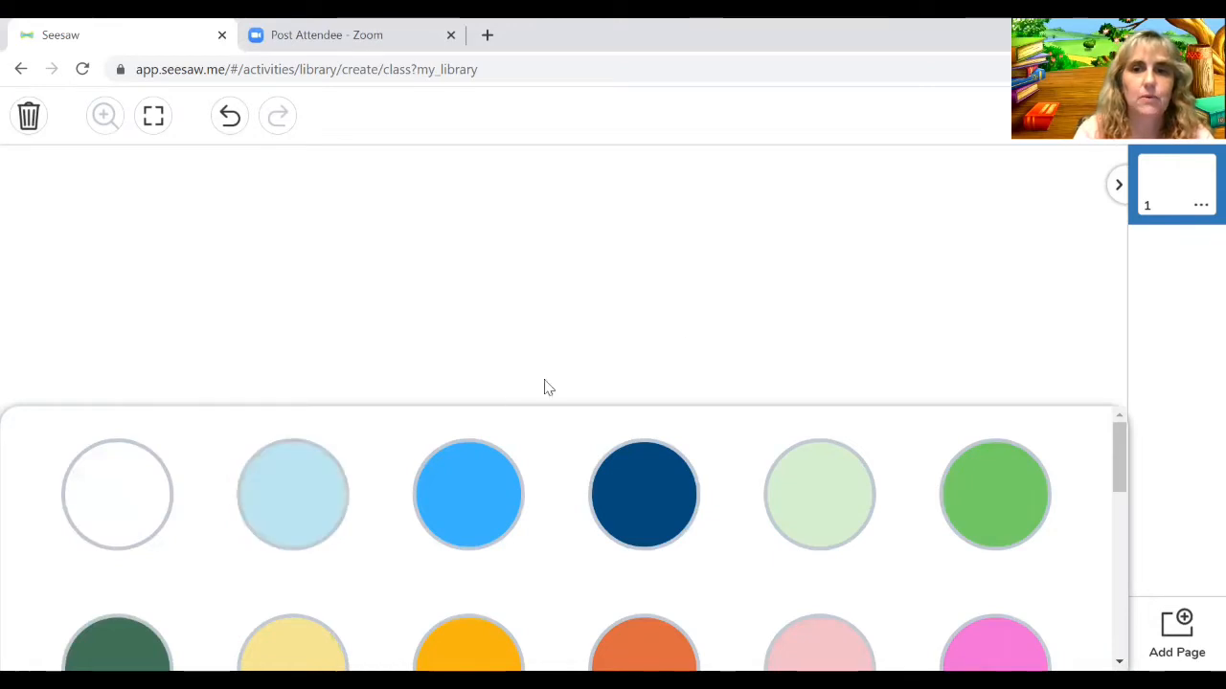
{"action": "left_click", "coordinate": [438, 498]}
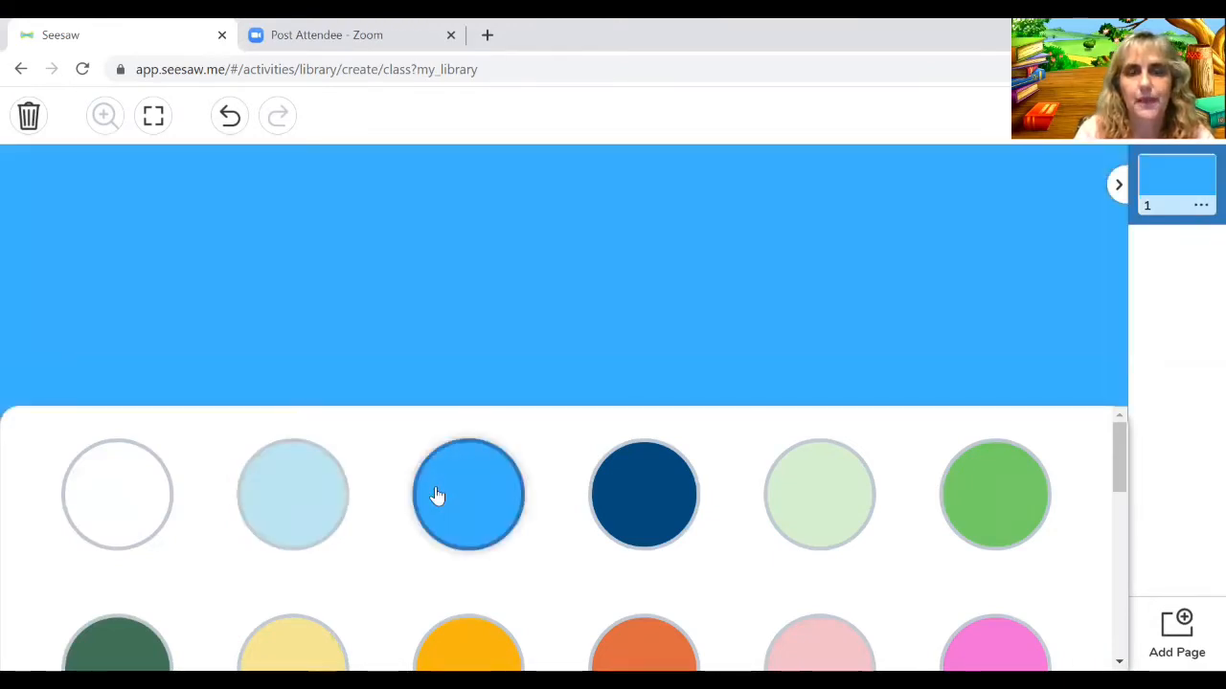
{"action": "left_click", "coordinate": [557, 305]}
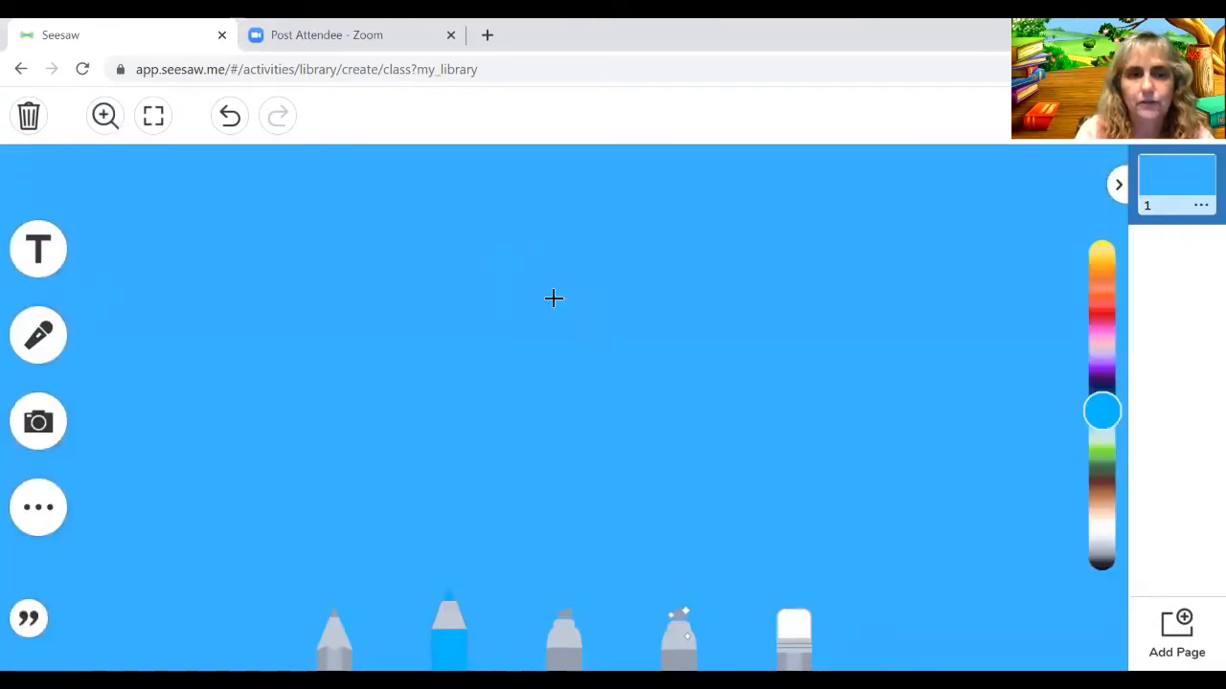
- Add a text label reading "Animals That Live on Trees" to the blue page
{"action": "left_click", "coordinate": [40, 251]}
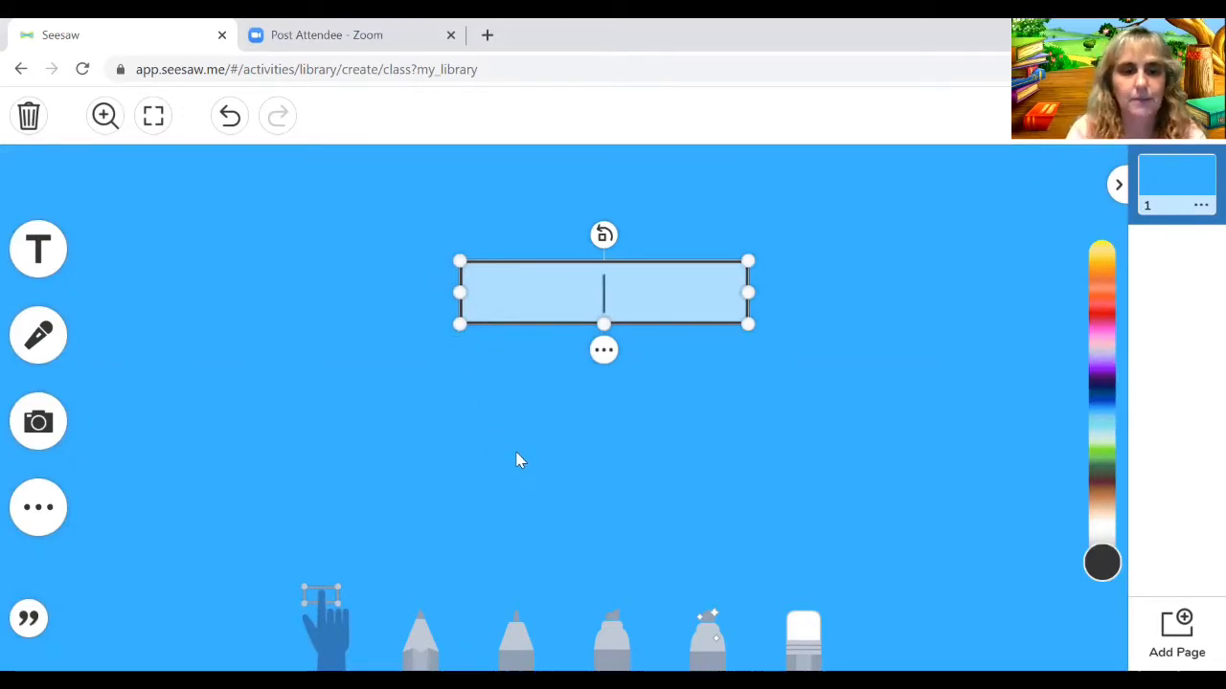
{"action": "type", "text": "A"}
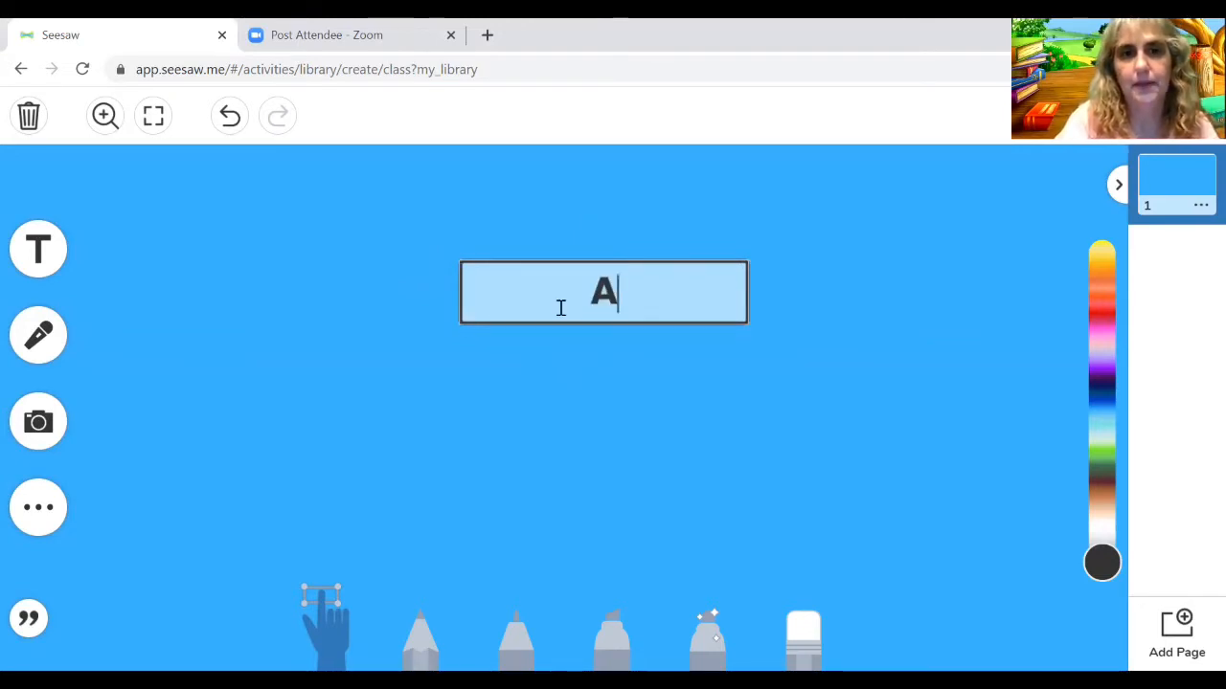
{"action": "type", "text": "nimals That Li"}
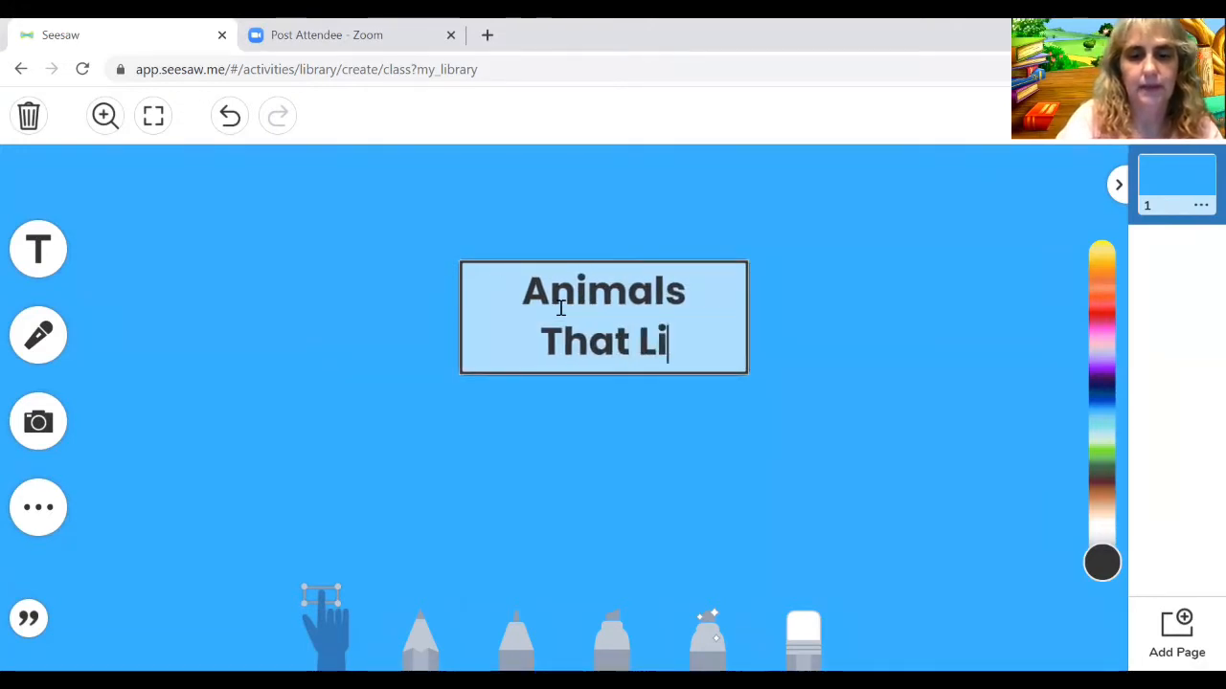
{"action": "type", "text": "ve on Tre"}
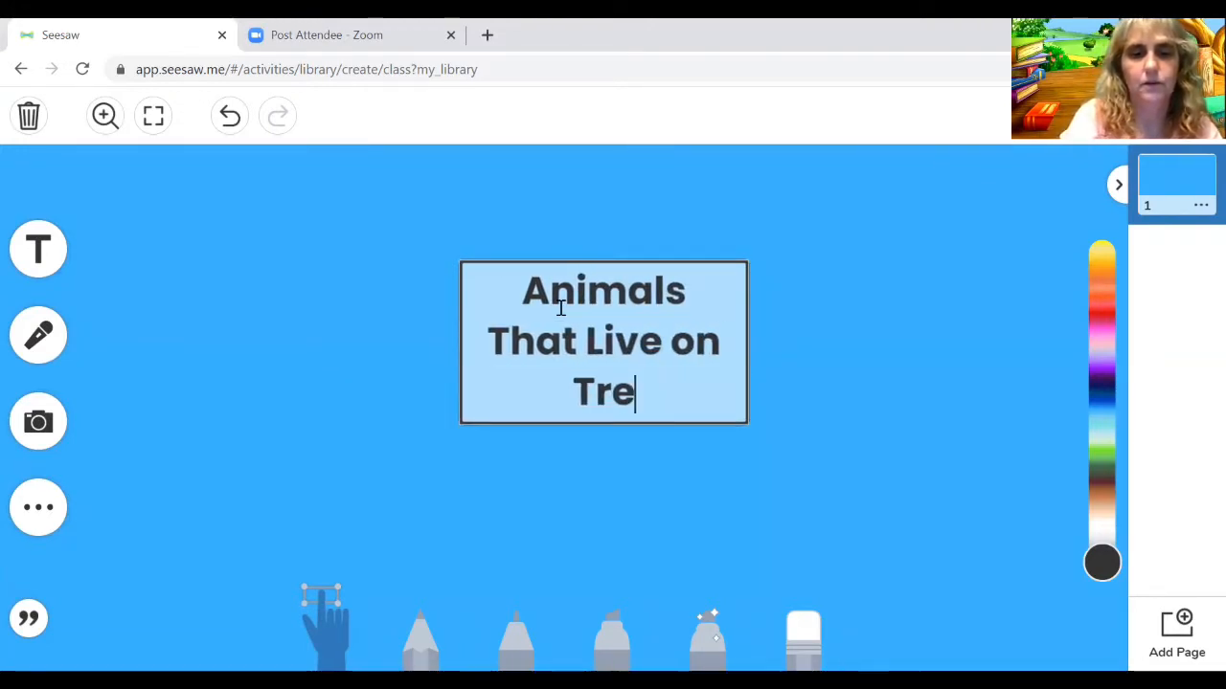
{"action": "type", "text": "es"}
- Widen the "Animals That Live on Trees" label until its text fits on one line and move it lower on the page
{"action": "left_click", "coordinate": [673, 283], "text": "shift"}
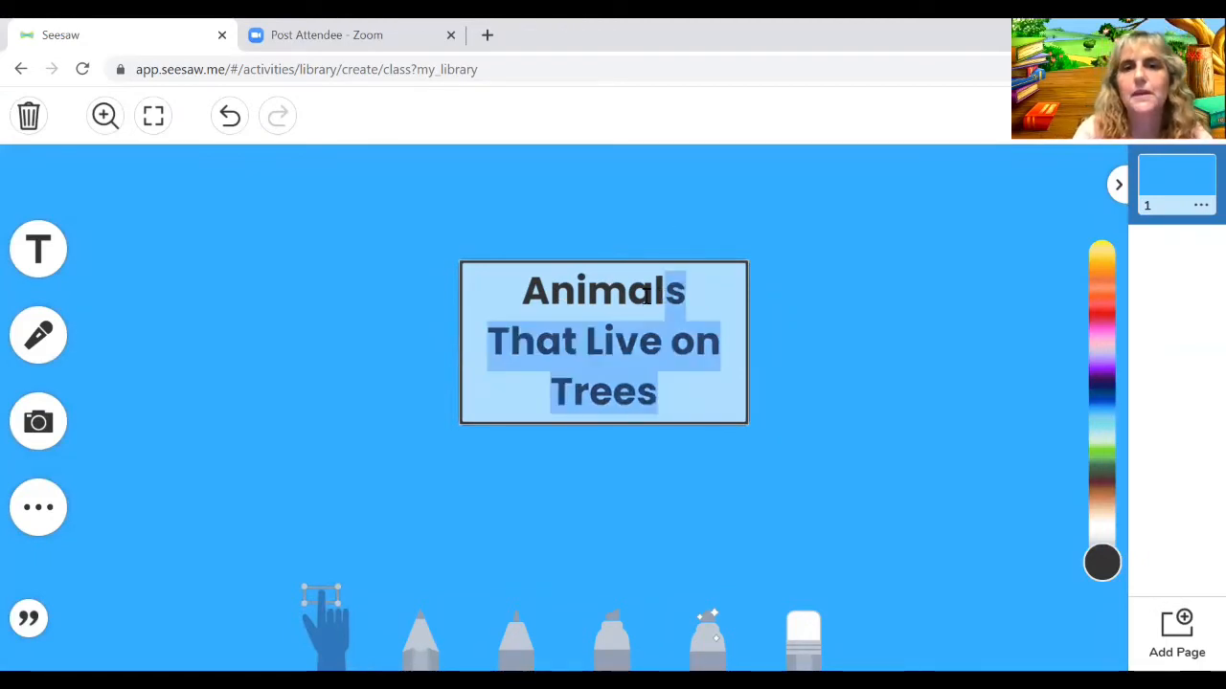
{"action": "left_click", "coordinate": [463, 272]}
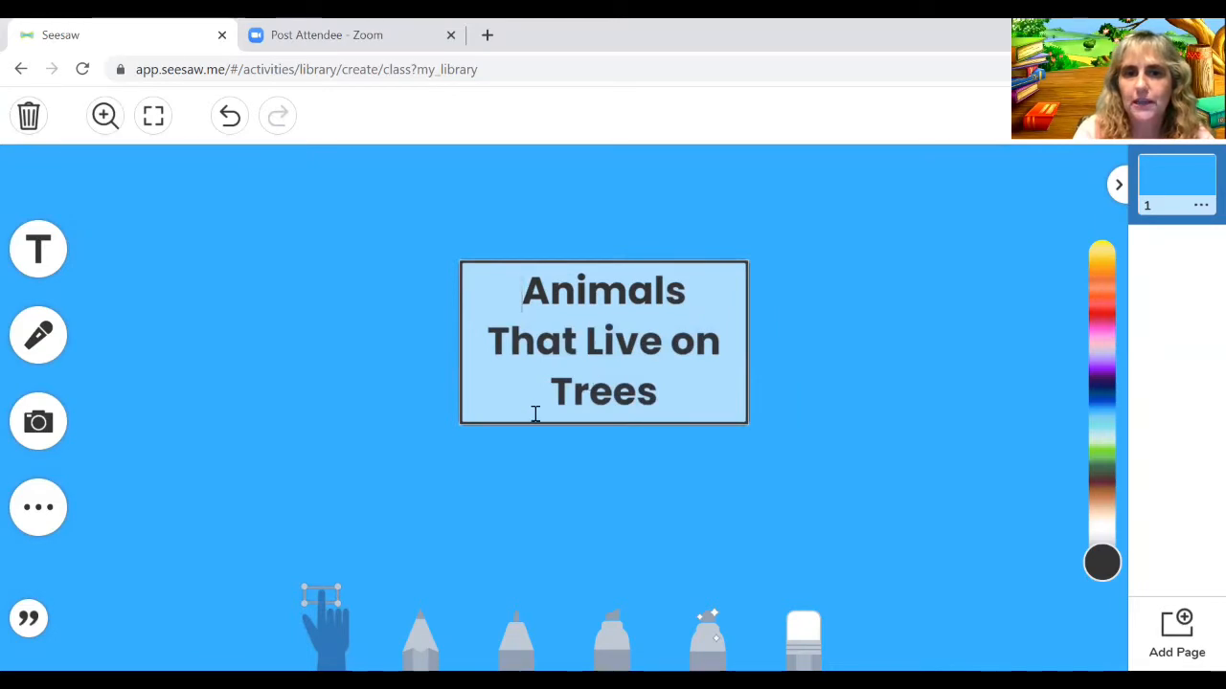
{"action": "left_click", "coordinate": [359, 624]}
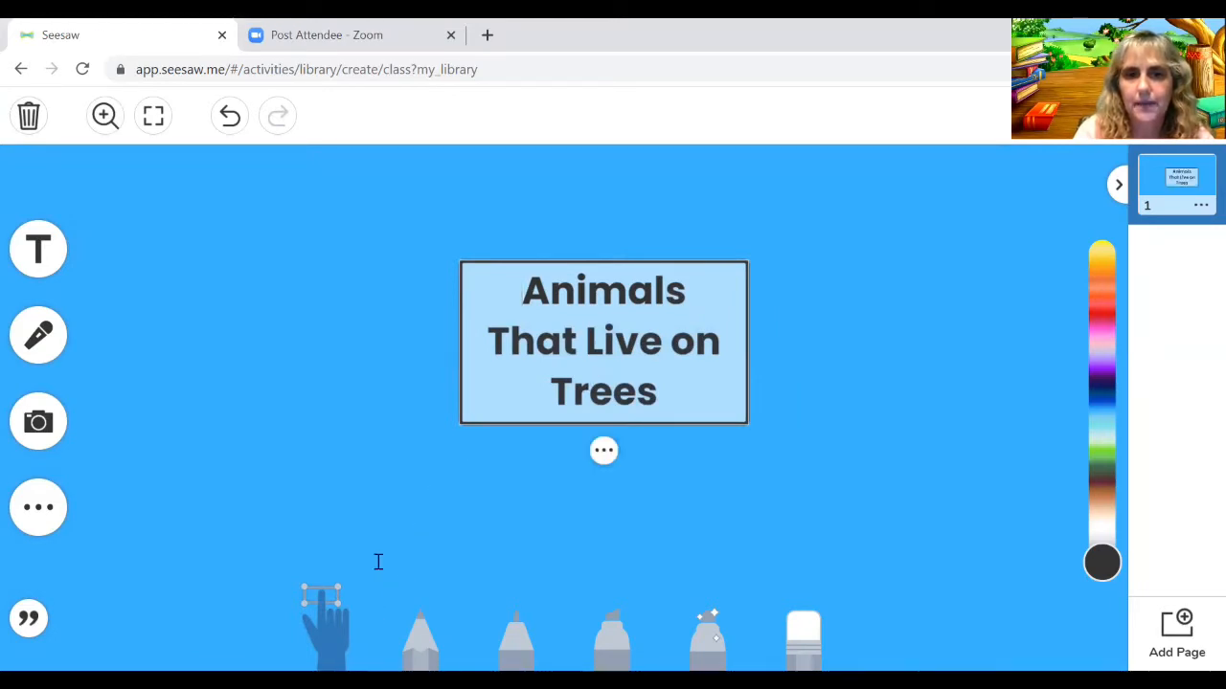
{"action": "left_click", "coordinate": [472, 350]}
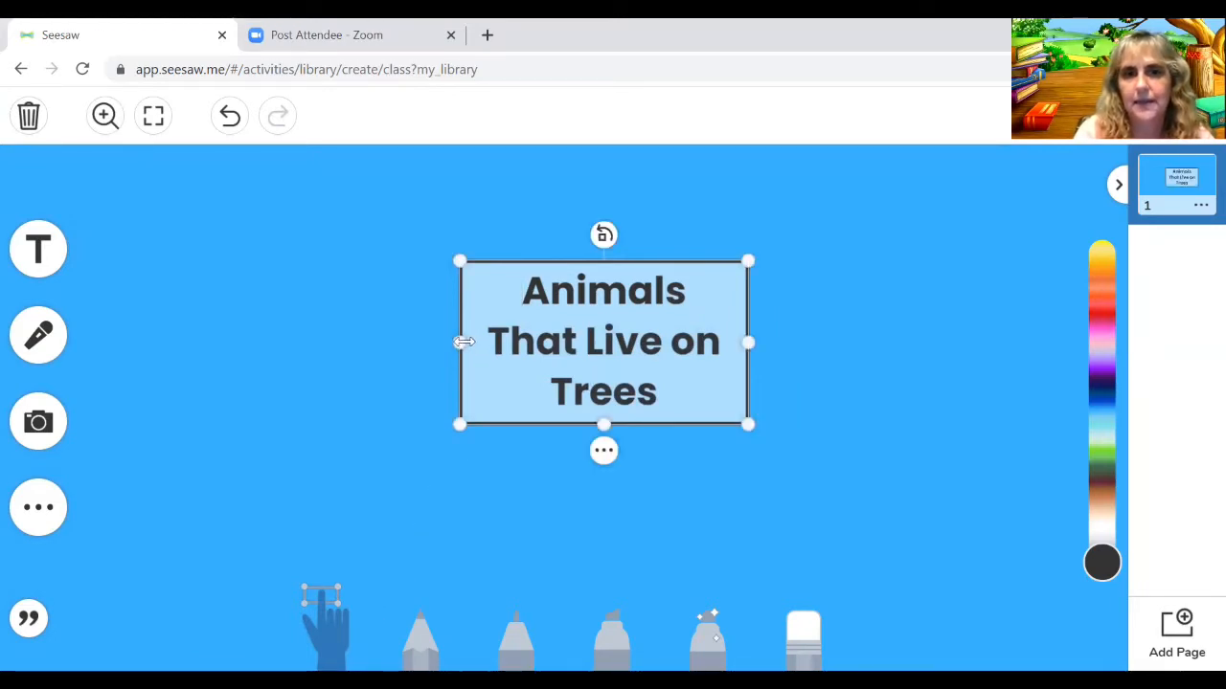
{"action": "left_click_drag", "start_coordinate": [463, 343], "coordinate": [164, 335]}
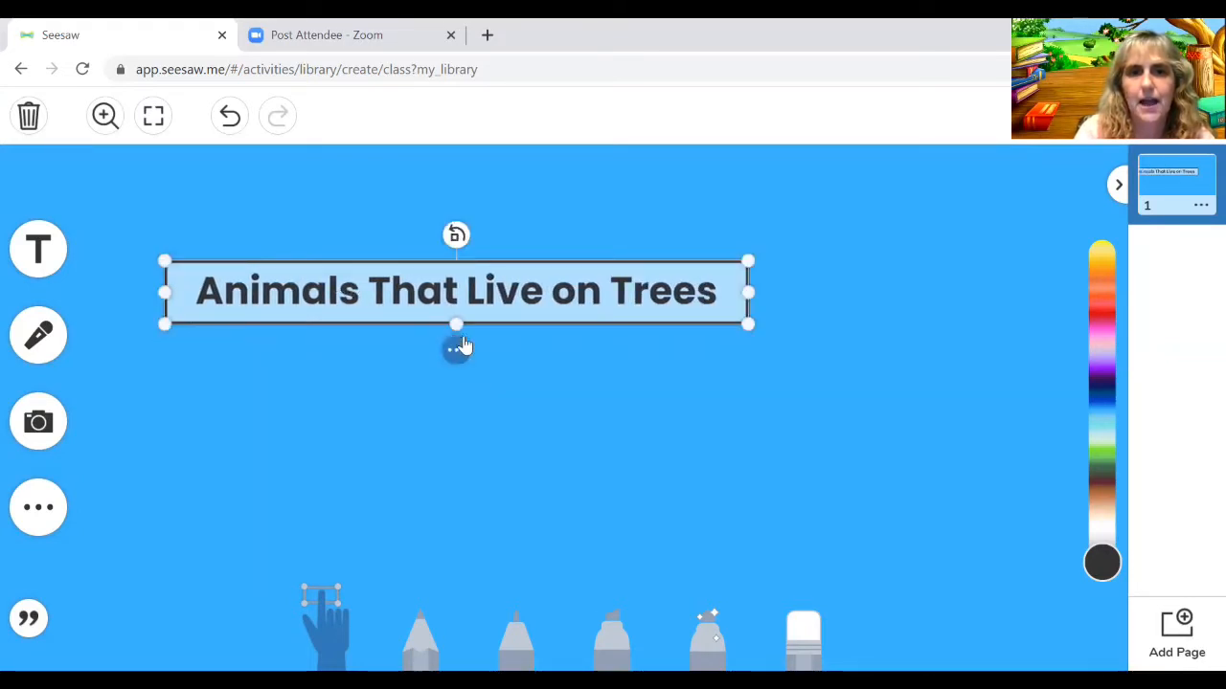
{"action": "left_click", "coordinate": [459, 346]}
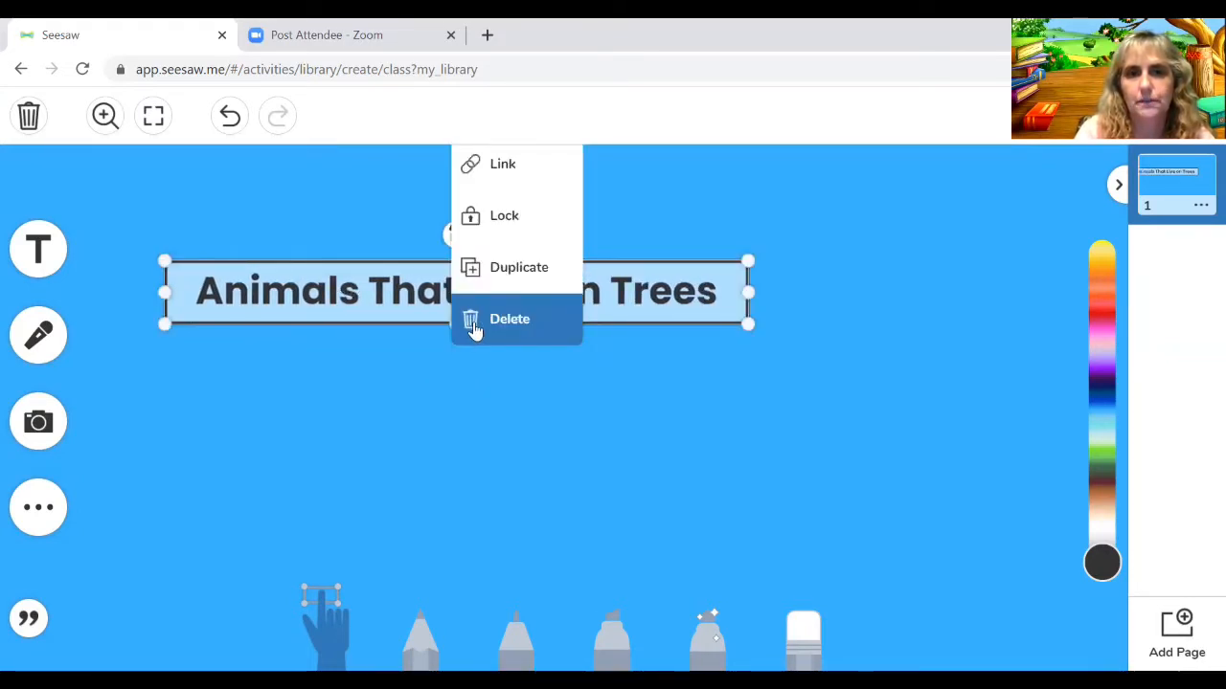
{"action": "left_click_drag", "start_coordinate": [394, 305], "coordinate": [402, 484]}
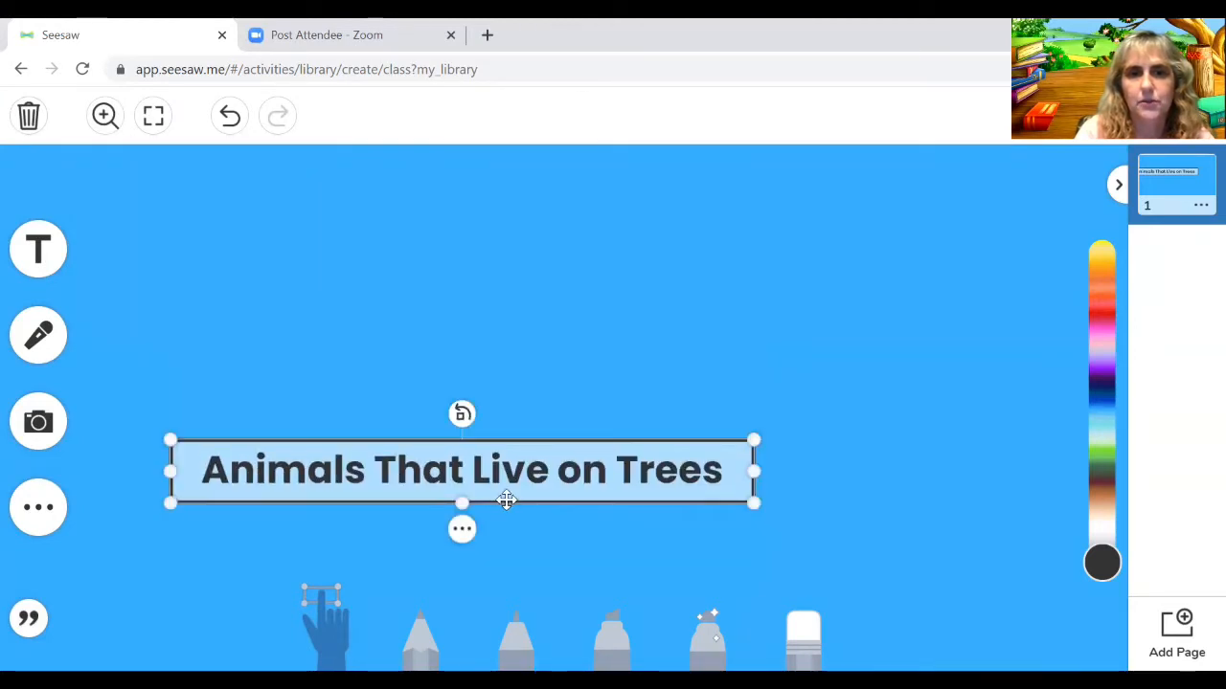
- Try the Newspaper, Narrow, Script and Comic fonts on the title label, then set it back to Classic
{"action": "left_click", "coordinate": [462, 531]}
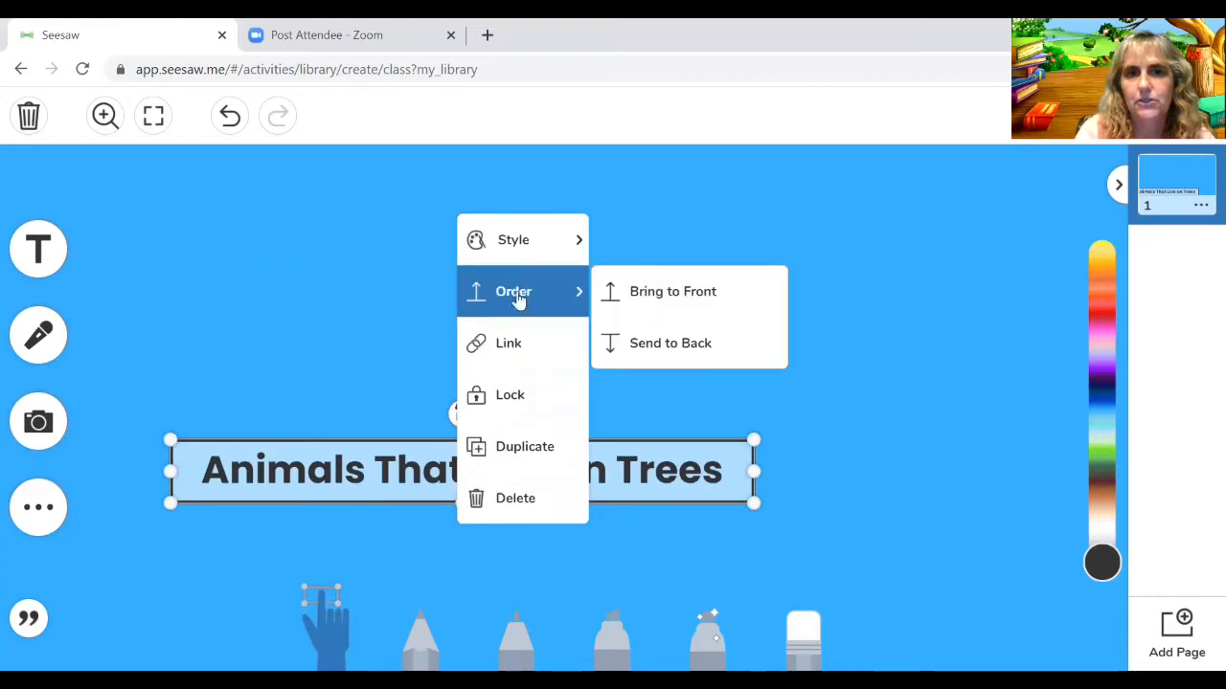
{"action": "mouse_move", "coordinate": [533, 249]}
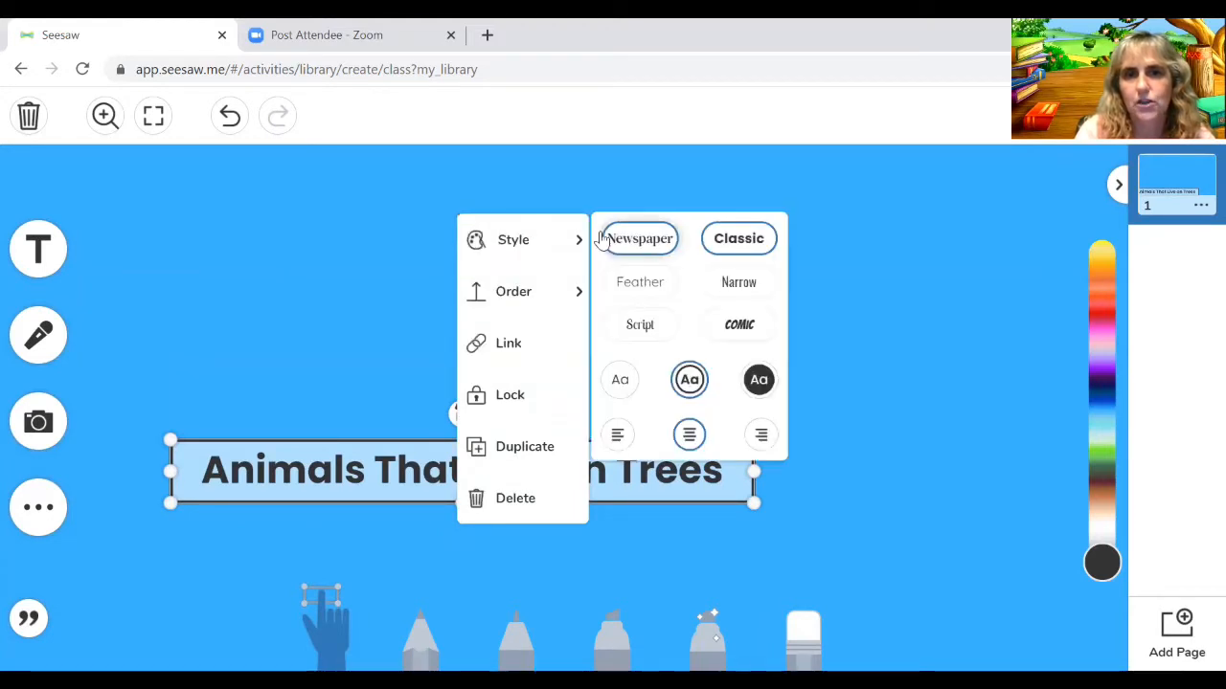
{"action": "left_click", "coordinate": [634, 235]}
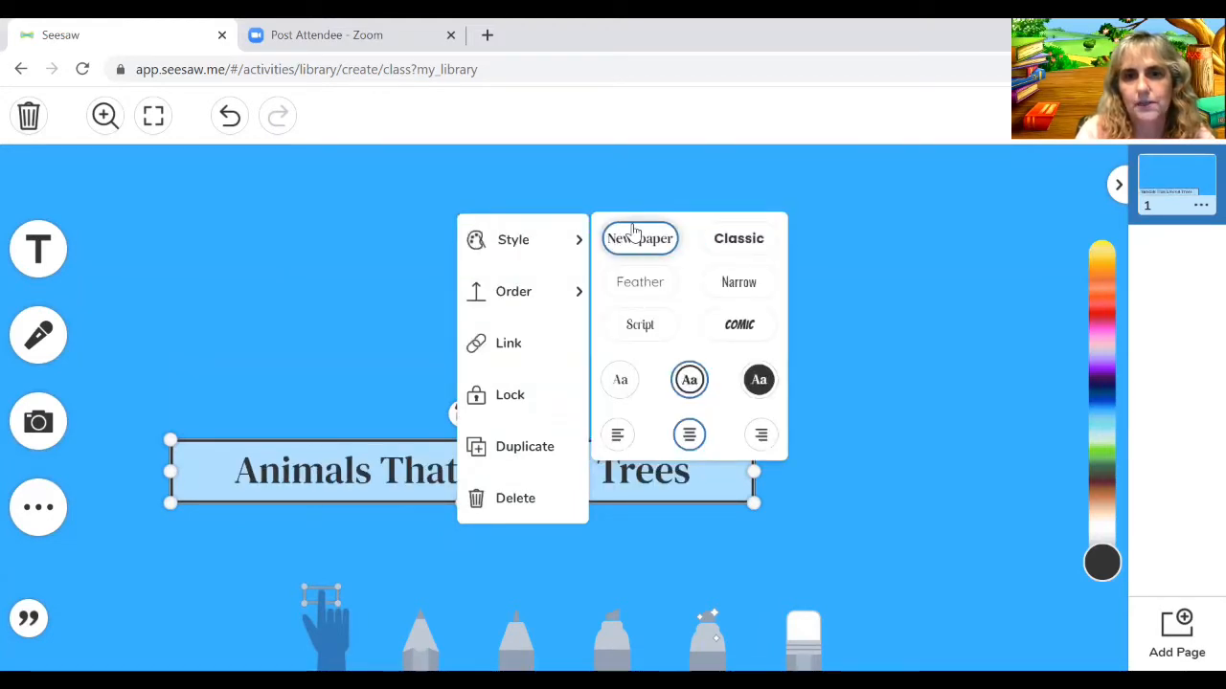
{"action": "left_click", "coordinate": [735, 284]}
{"action": "left_click", "coordinate": [749, 241]}
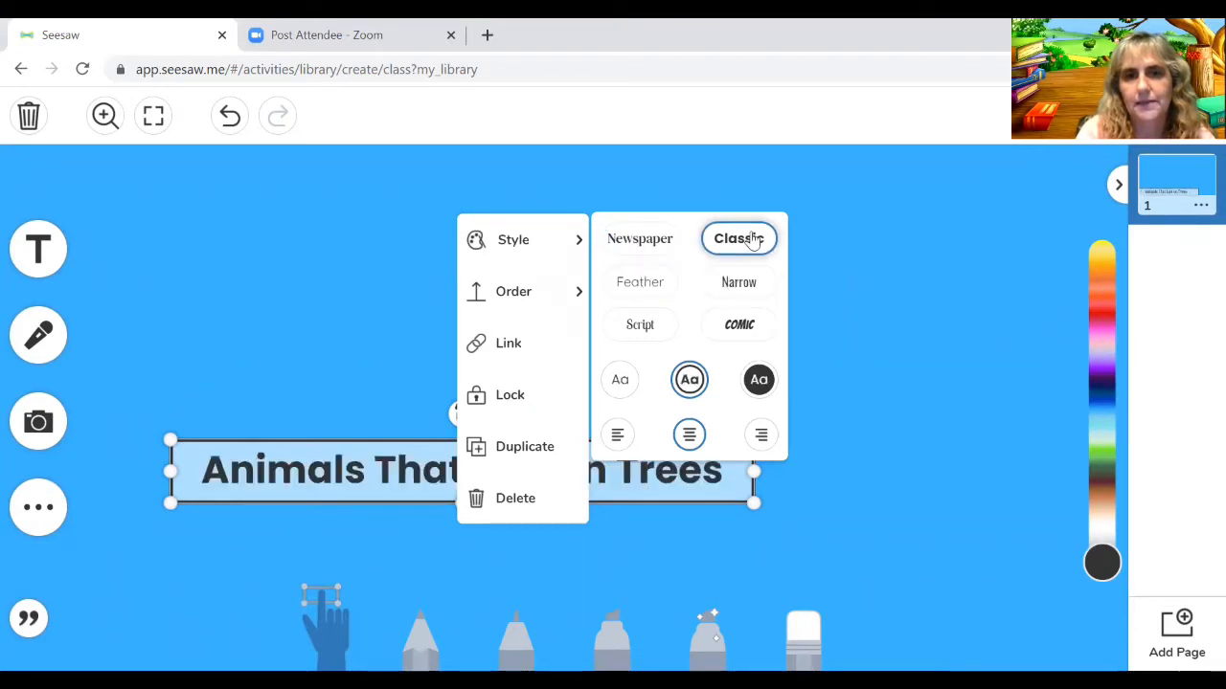
{"action": "left_click", "coordinate": [647, 332]}
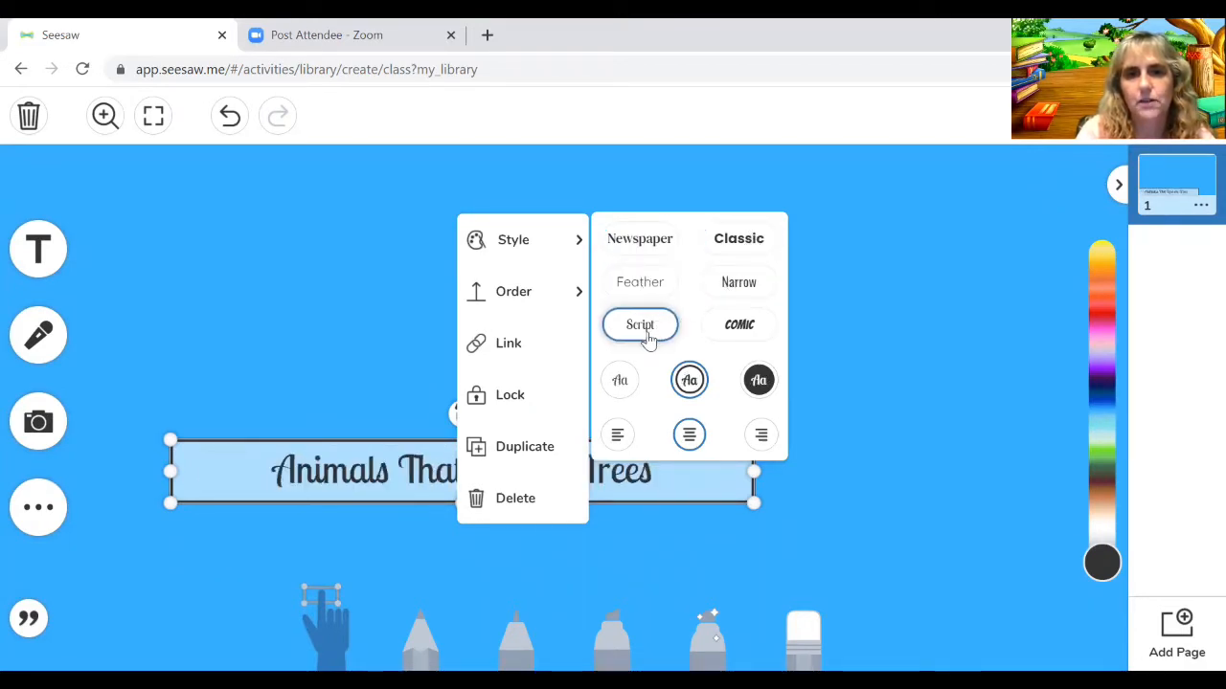
{"action": "left_click", "coordinate": [738, 287]}
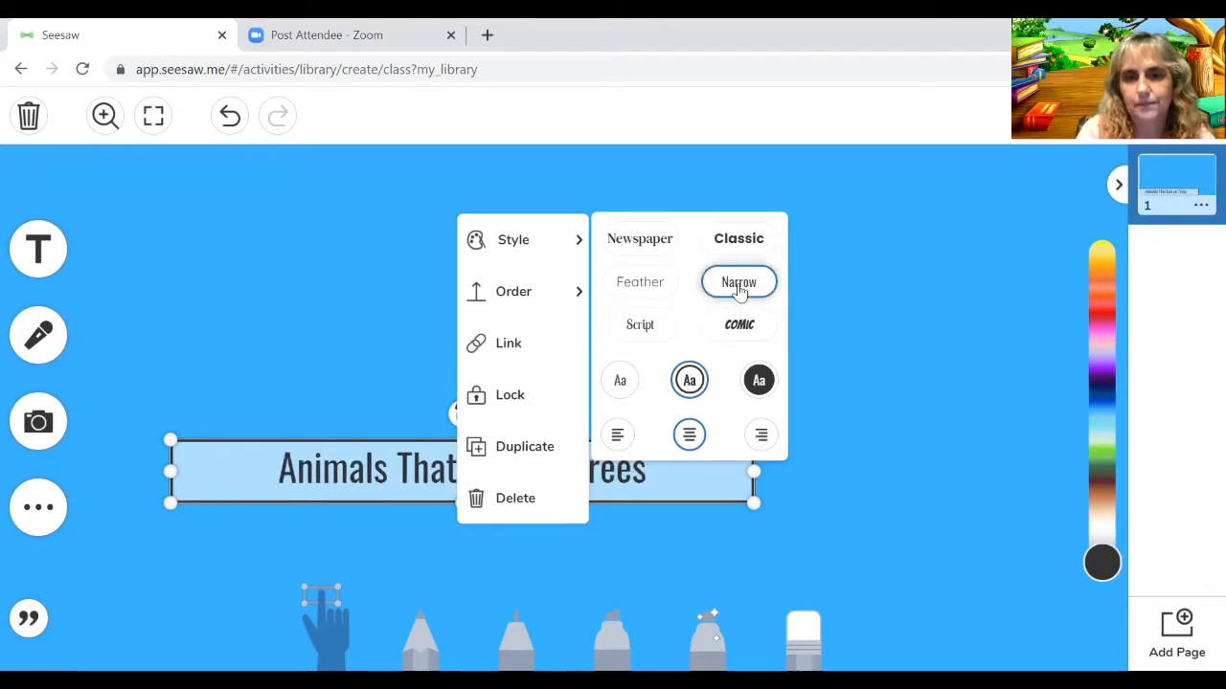
{"action": "left_click", "coordinate": [743, 325]}
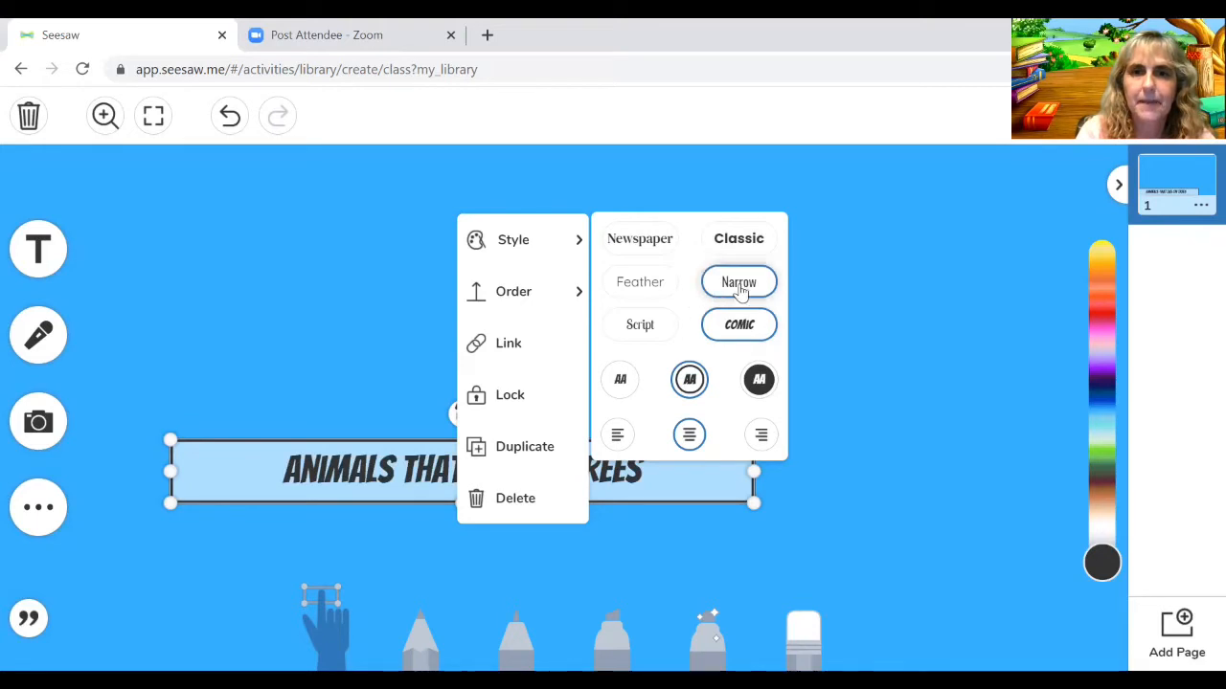
{"action": "left_click", "coordinate": [739, 286]}
{"action": "left_click", "coordinate": [738, 245]}
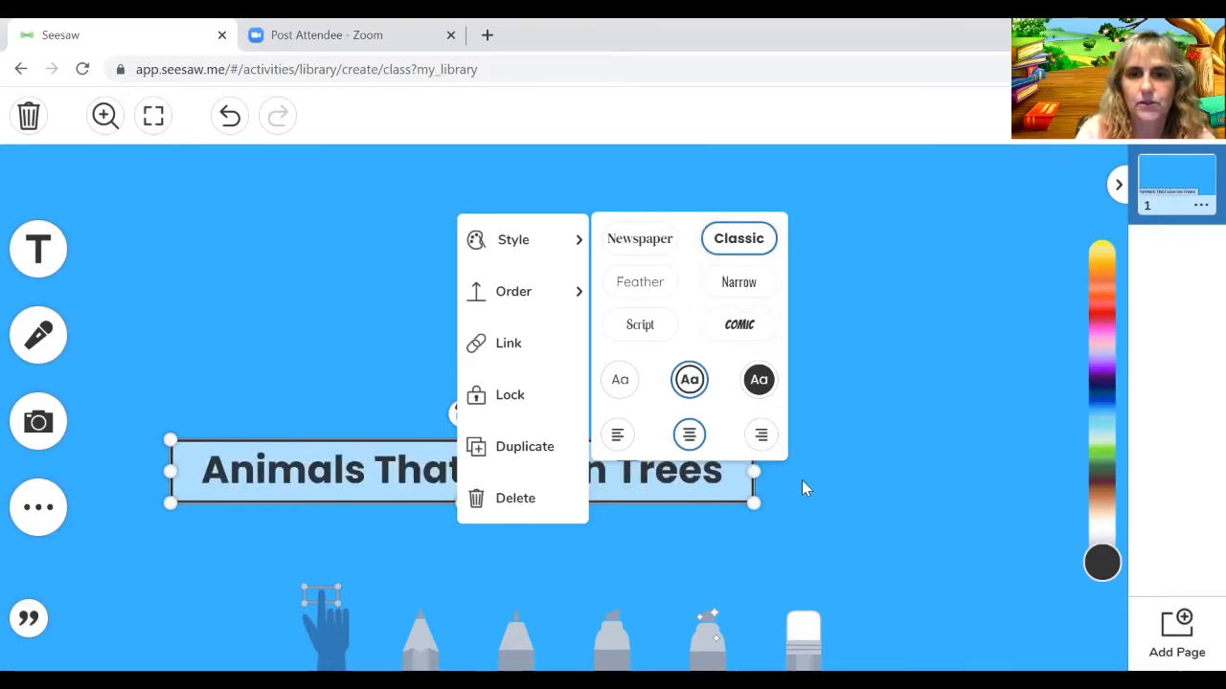
- Shrink the title label to about two thirds of its width and move it to the page's upper left area
{"action": "left_click_drag", "start_coordinate": [753, 501], "coordinate": [565, 450]}
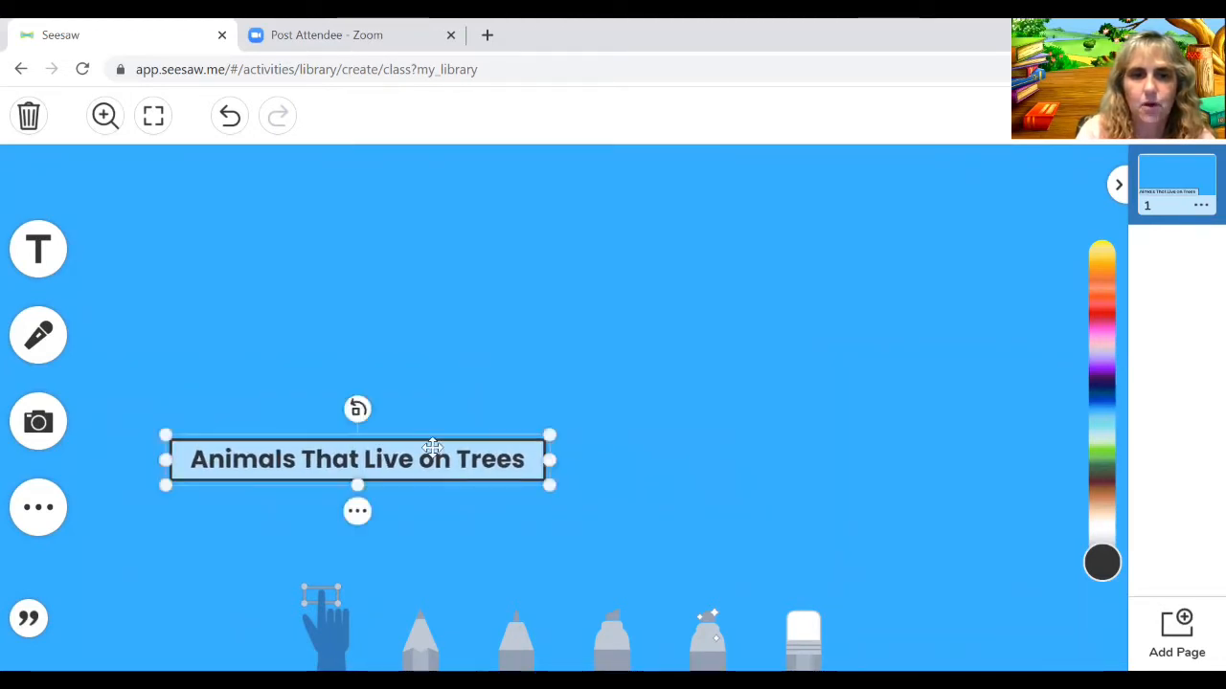
{"action": "left_click_drag", "start_coordinate": [405, 454], "coordinate": [362, 237]}
{"action": "left_click", "coordinate": [373, 339]}
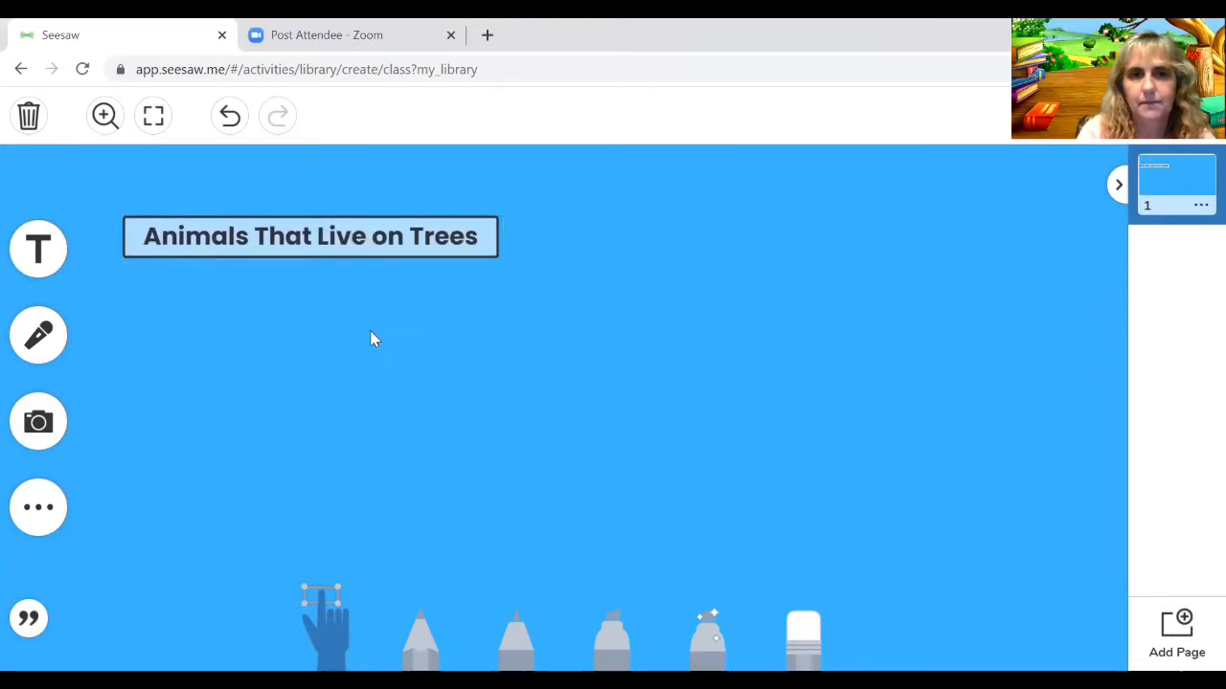
- Add an empty text label below the title and enlarge it into a big box filling the page's lower left half
{"action": "left_click", "coordinate": [38, 251]}
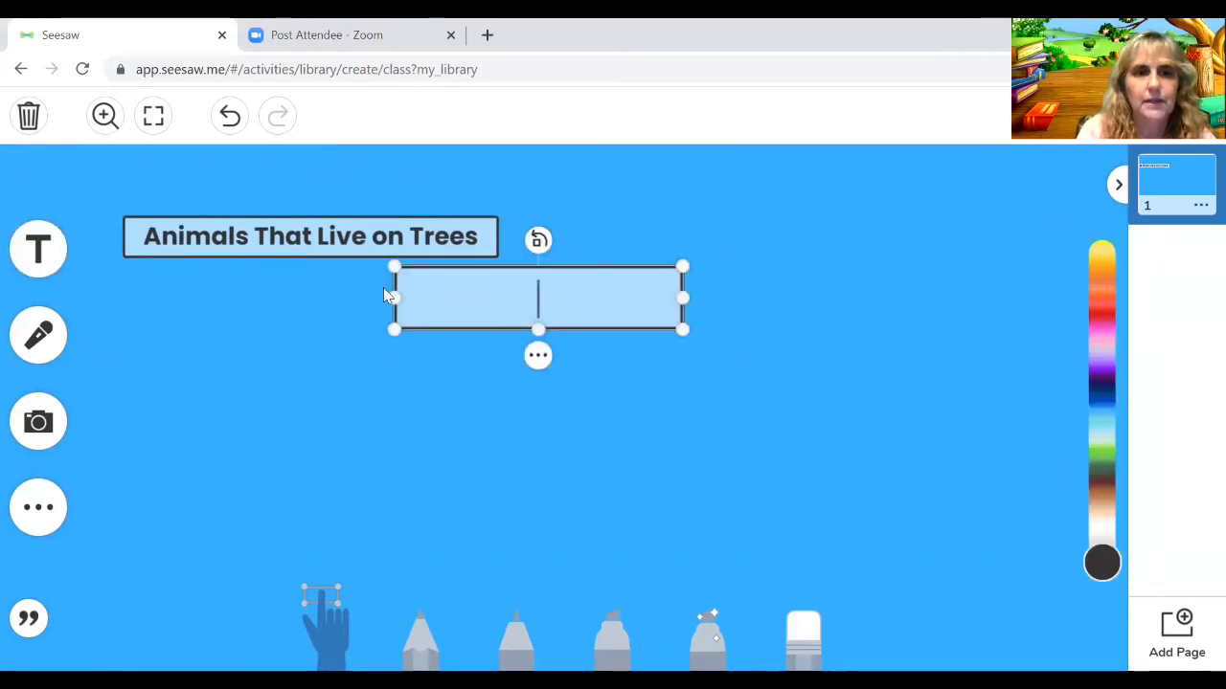
{"action": "left_click_drag", "start_coordinate": [455, 311], "coordinate": [243, 321]}
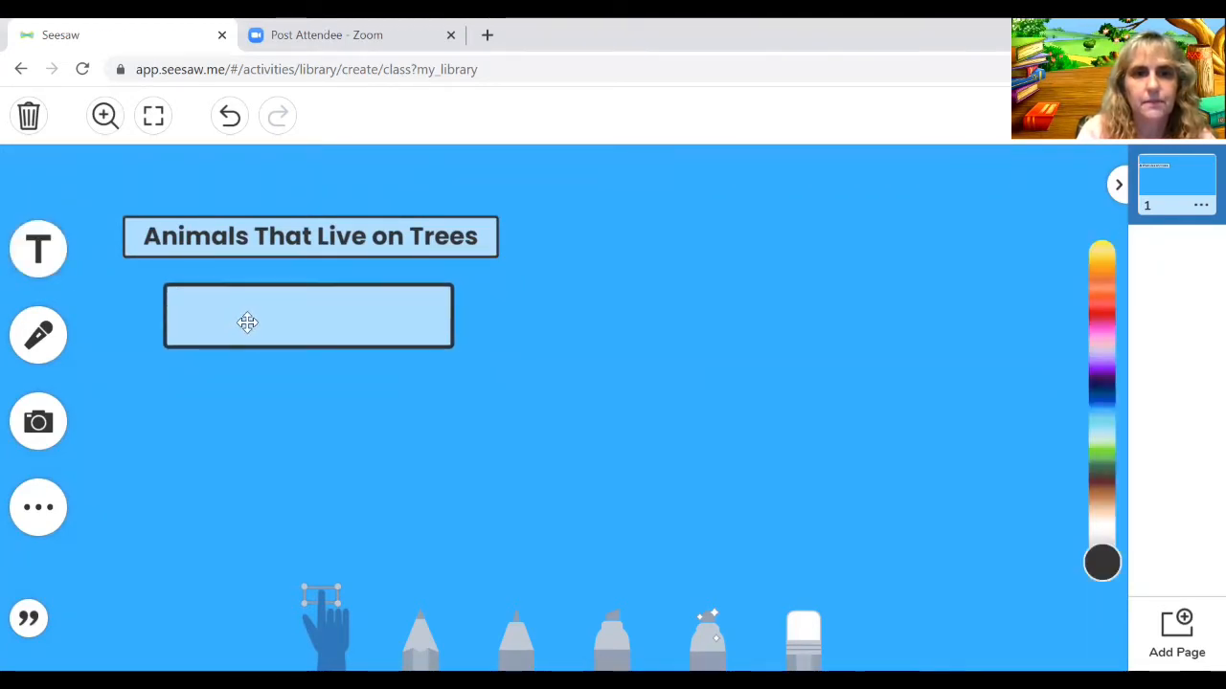
{"action": "left_click_drag", "start_coordinate": [451, 356], "coordinate": [725, 408]}
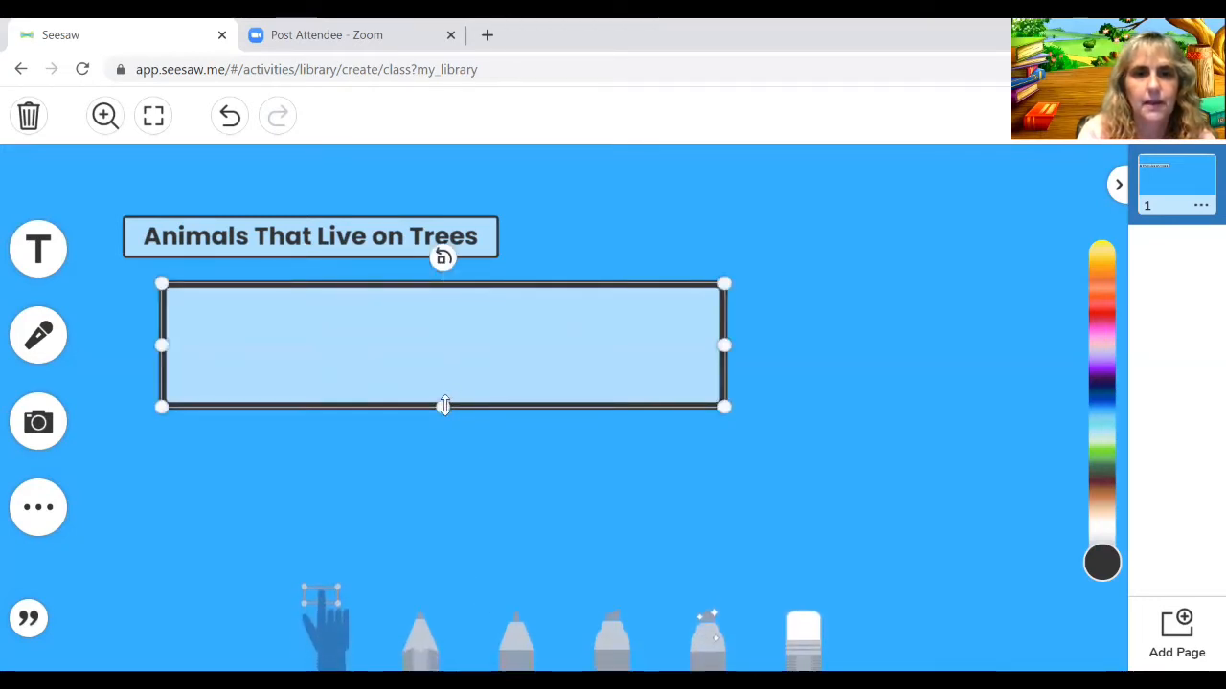
{"action": "left_click_drag", "start_coordinate": [444, 406], "coordinate": [442, 639]}
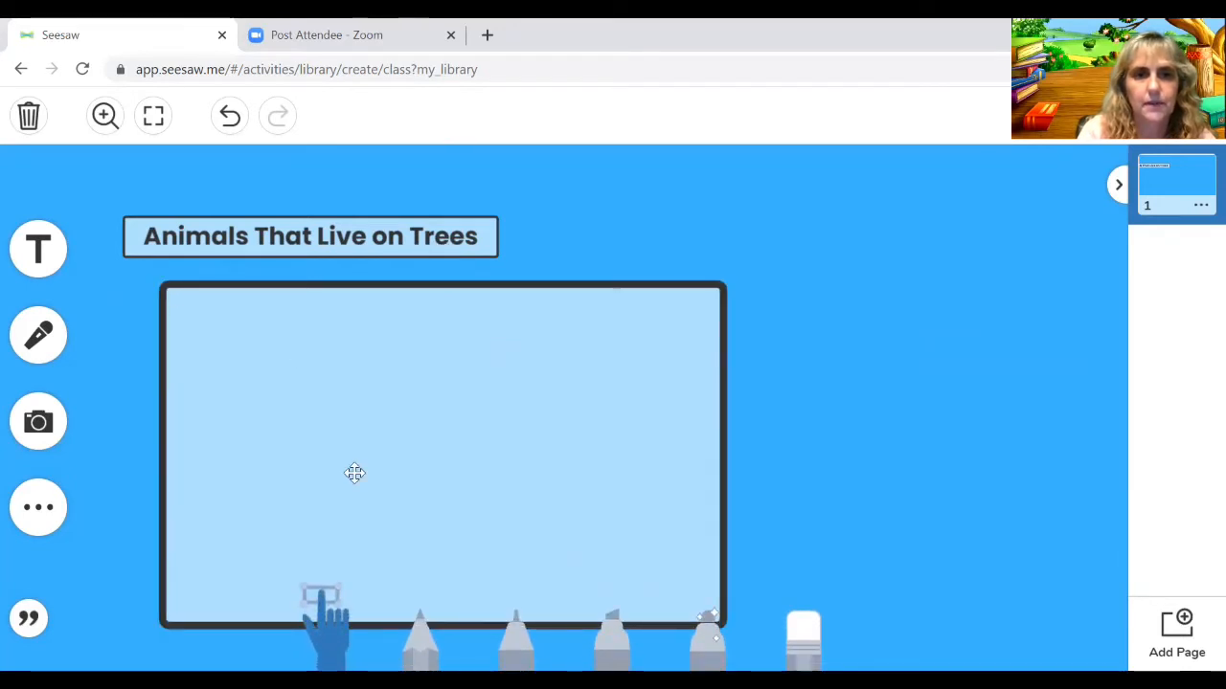
{"action": "left_click_drag", "start_coordinate": [353, 473], "coordinate": [205, 466]}
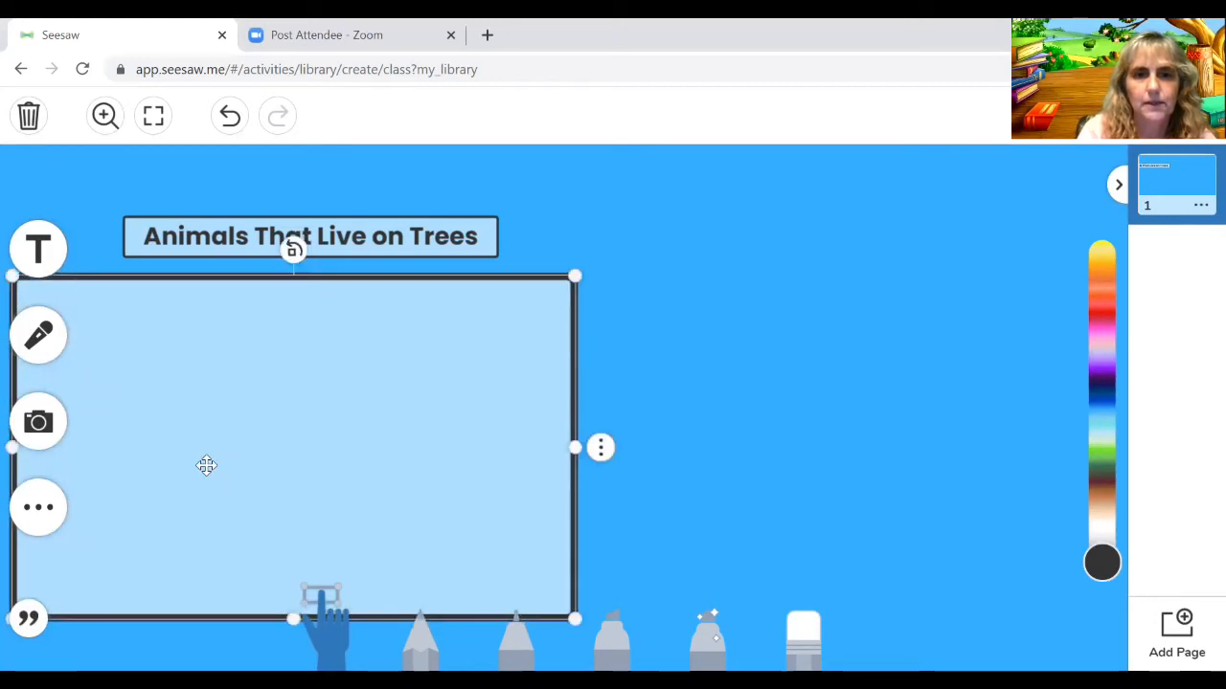
{"action": "left_click", "coordinate": [692, 419]}
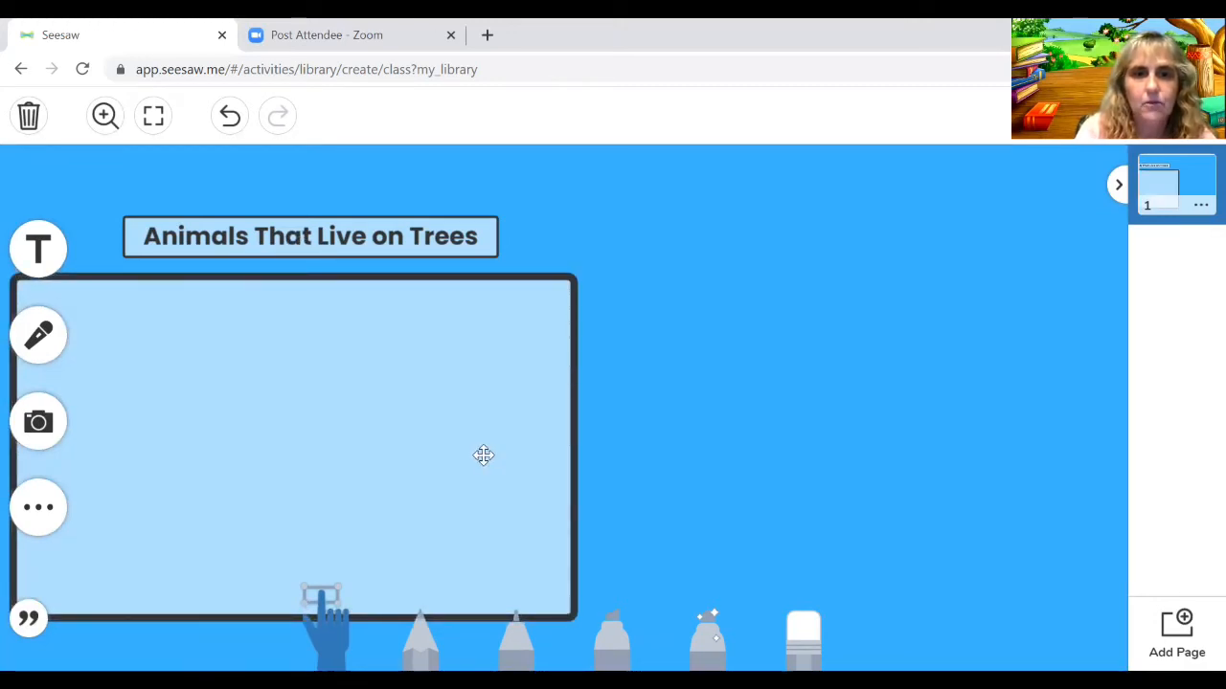
{"action": "left_click_drag", "start_coordinate": [486, 453], "coordinate": [493, 454]}
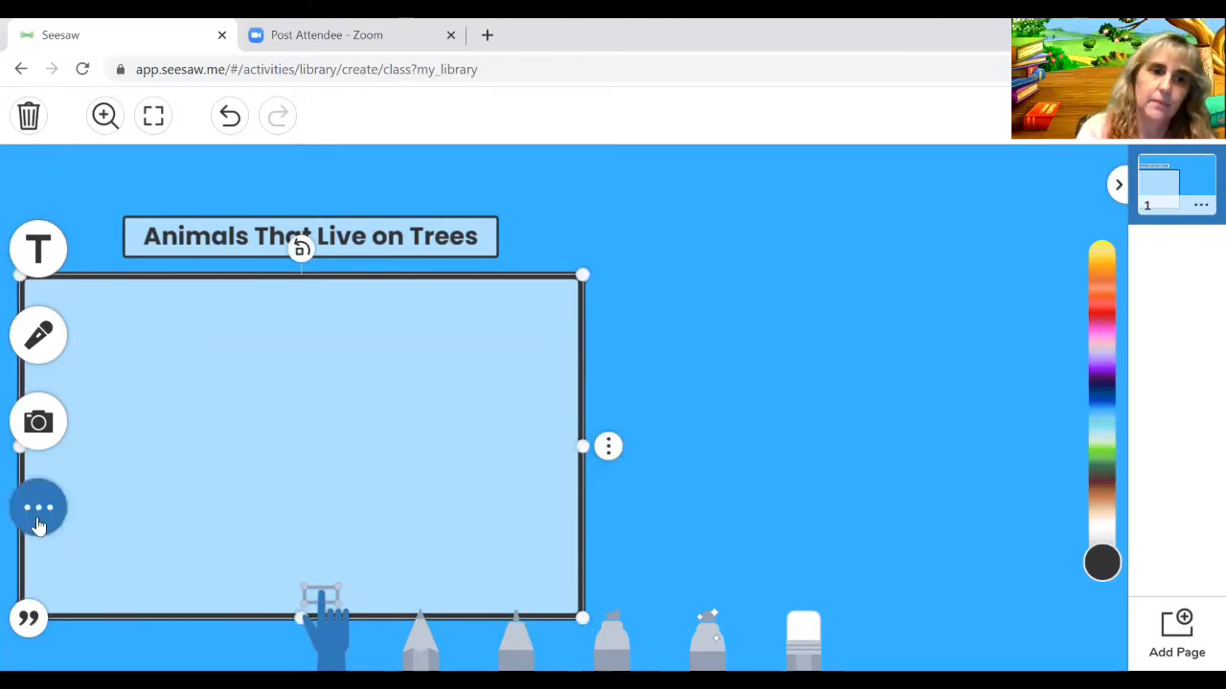
- Upload the duck, dolphin and bee pictures from the Documents folder onto the page
{"action": "left_click", "coordinate": [39, 426]}
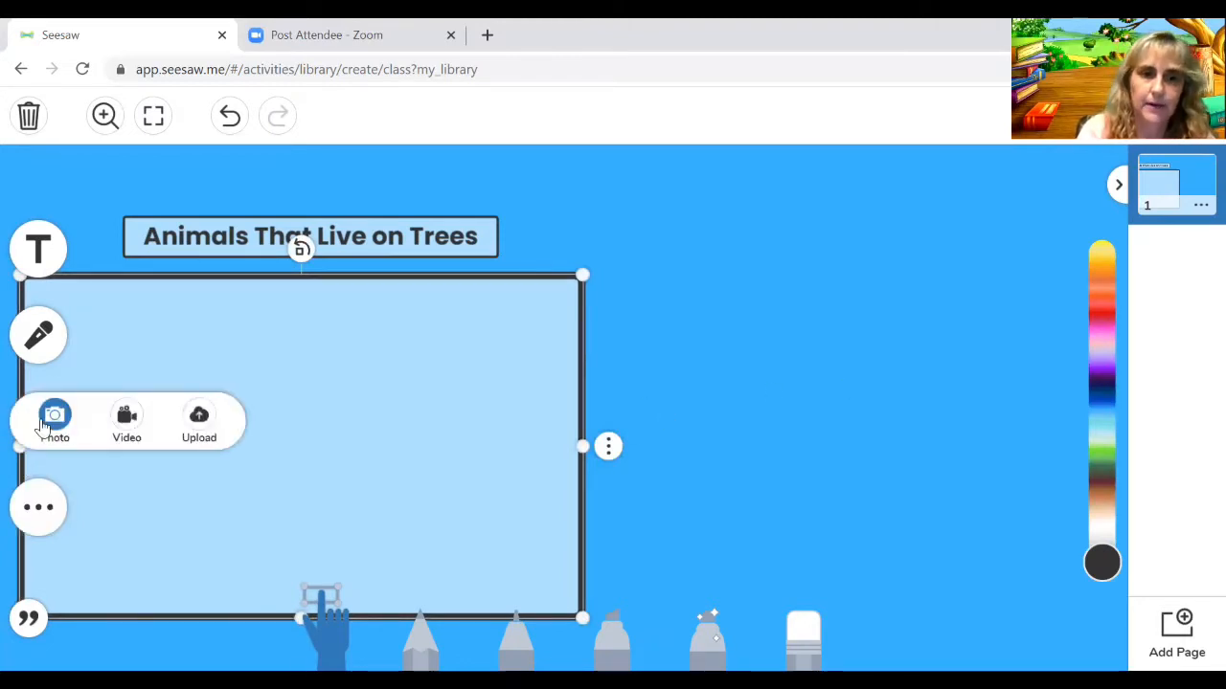
{"action": "left_click", "coordinate": [200, 417]}
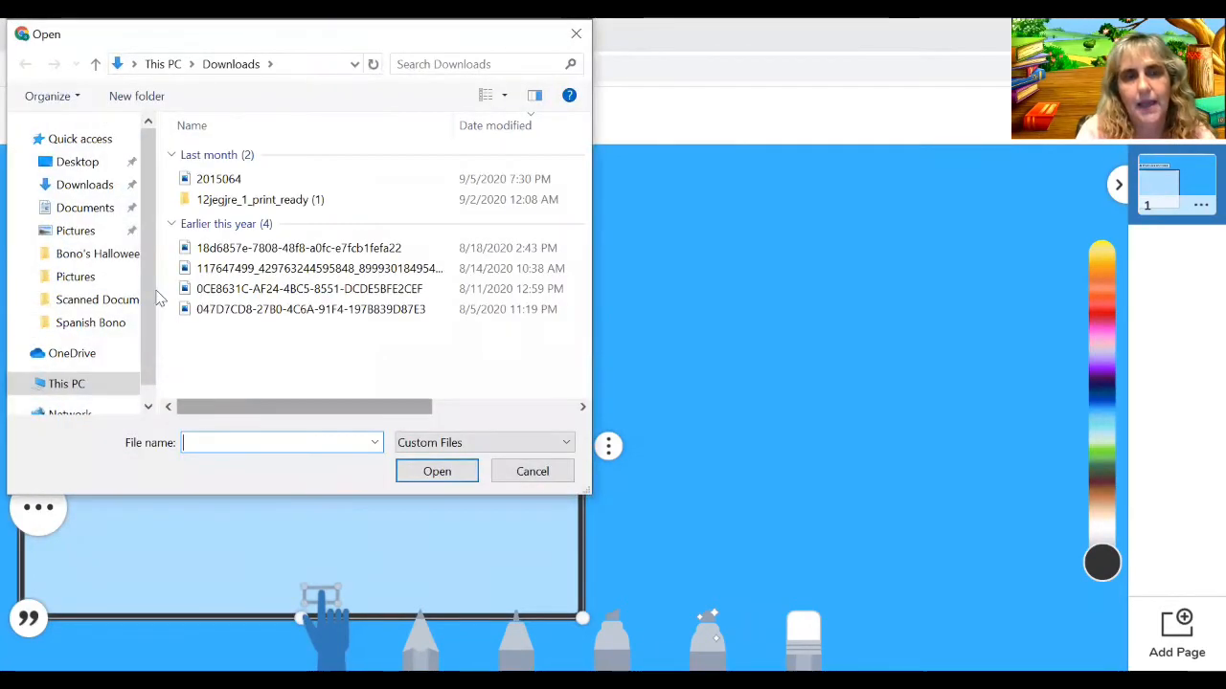
{"action": "left_click", "coordinate": [83, 209]}
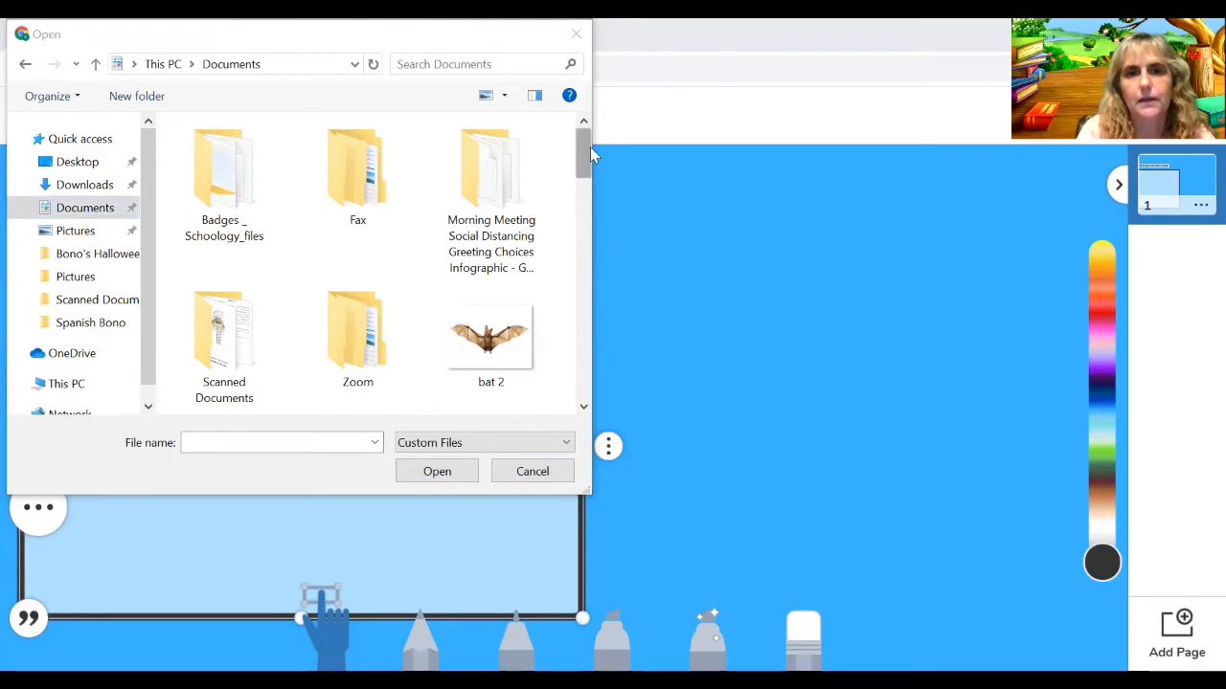
{"action": "left_click_drag", "start_coordinate": [590, 152], "coordinate": [591, 197]}
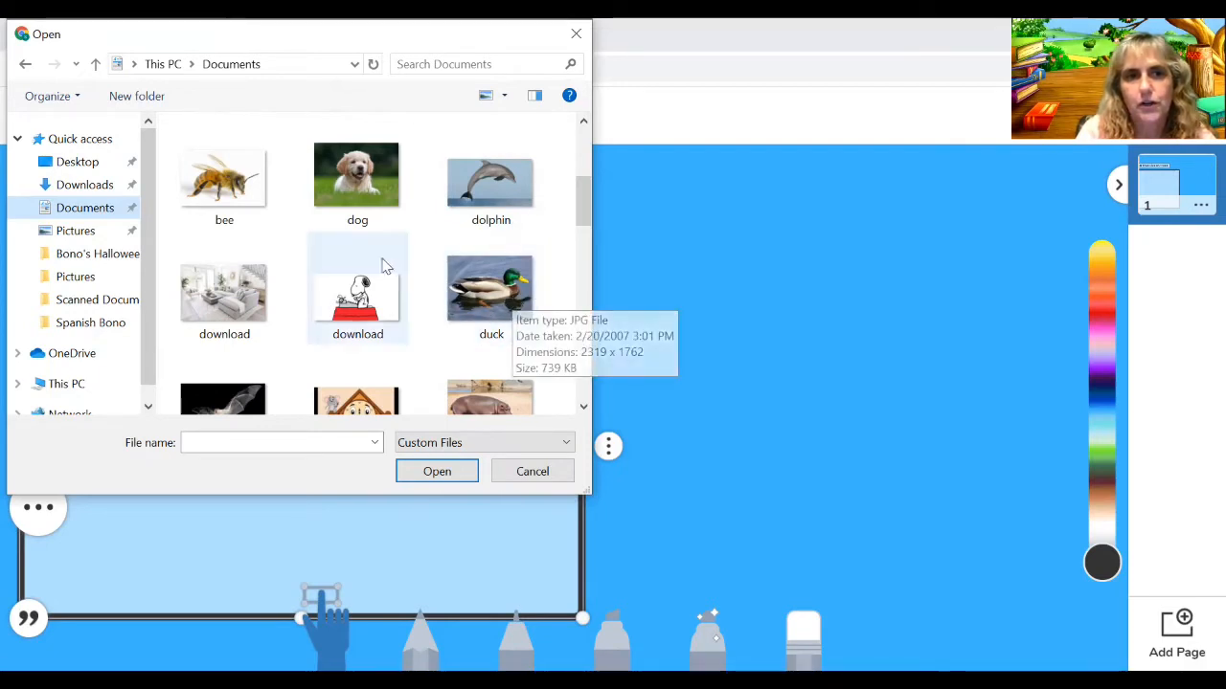
{"action": "left_click", "coordinate": [487, 300]}
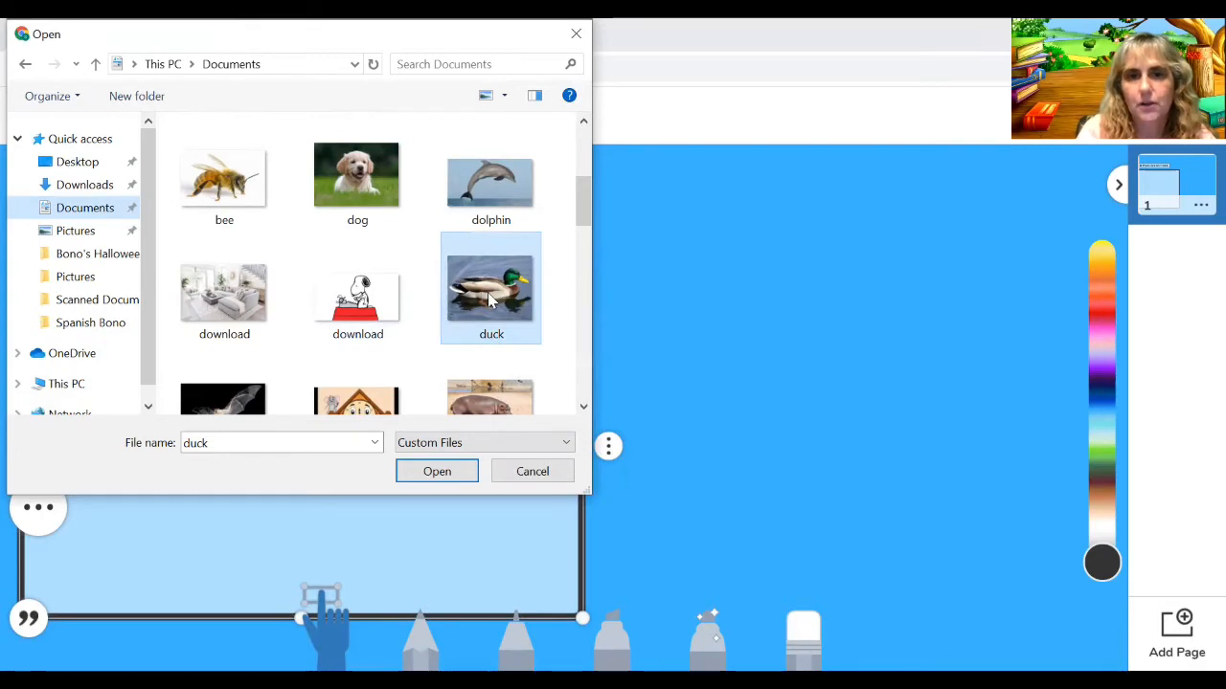
{"action": "double_click", "coordinate": [489, 299]}
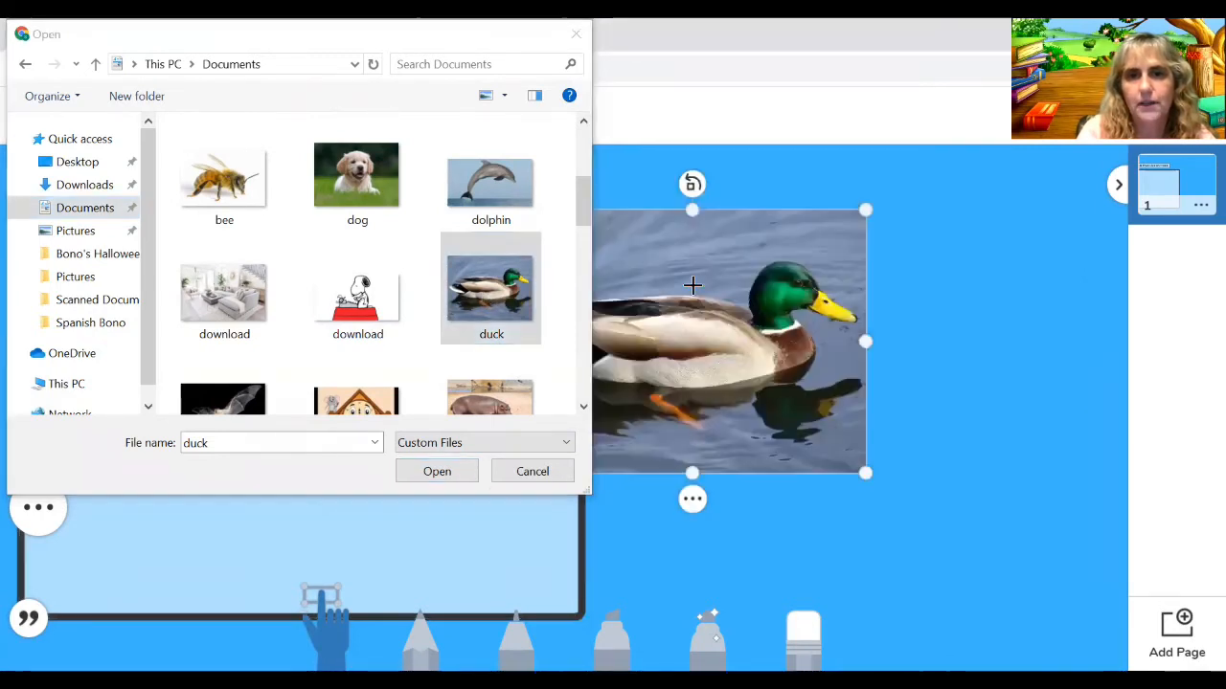
{"action": "left_click", "coordinate": [496, 188]}
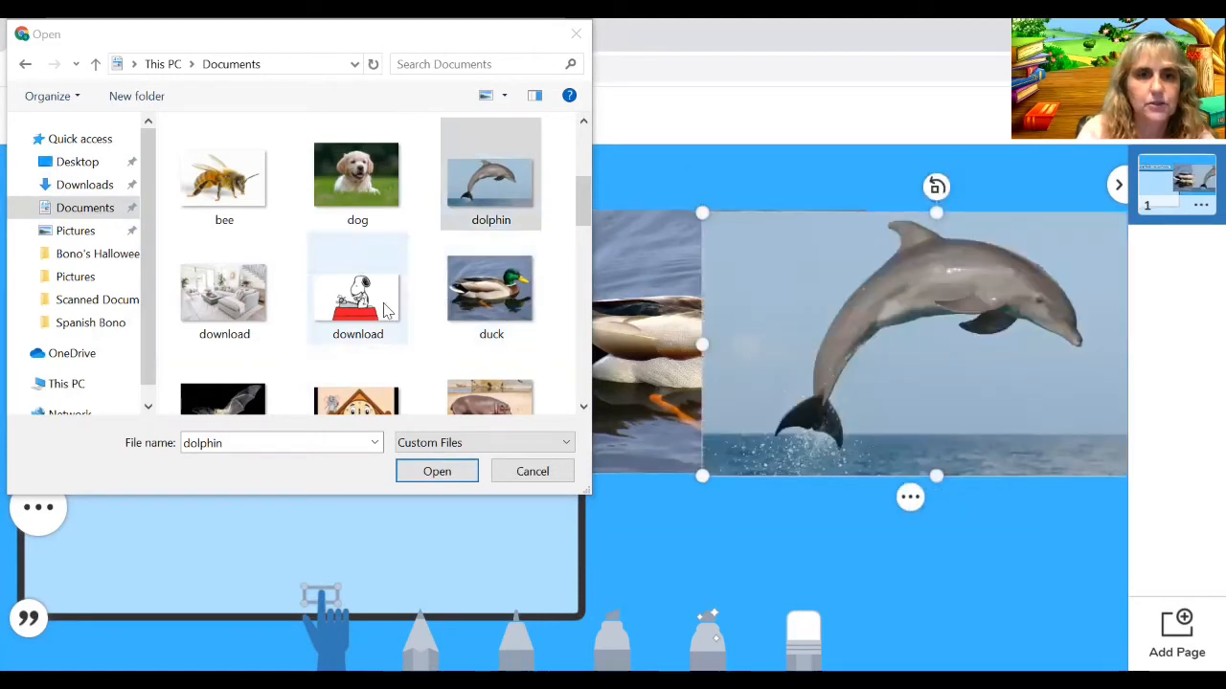
{"action": "left_click", "coordinate": [219, 189]}
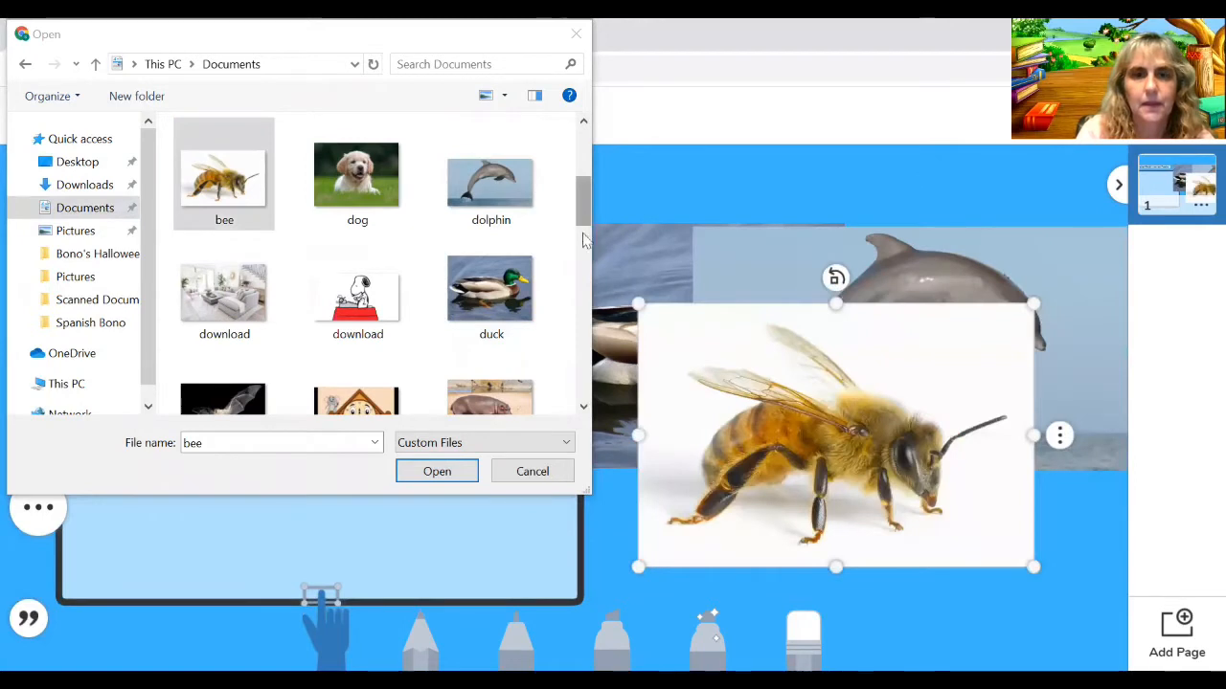
- Add the koala, horse and monkey pictures from the same folder and close the file picker
{"action": "scroll", "coordinate": [393, 220], "scroll_direction": "down", "scroll_amount": 2}
{"action": "left_click", "coordinate": [511, 348]}
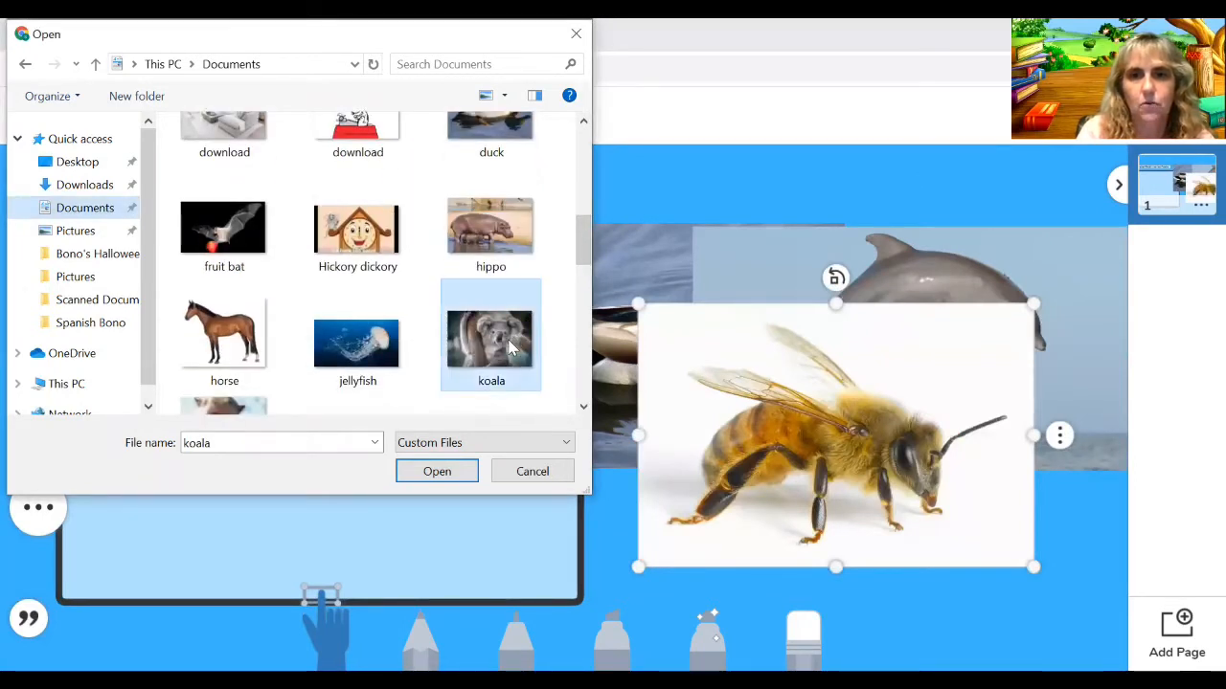
{"action": "left_click", "coordinate": [218, 351]}
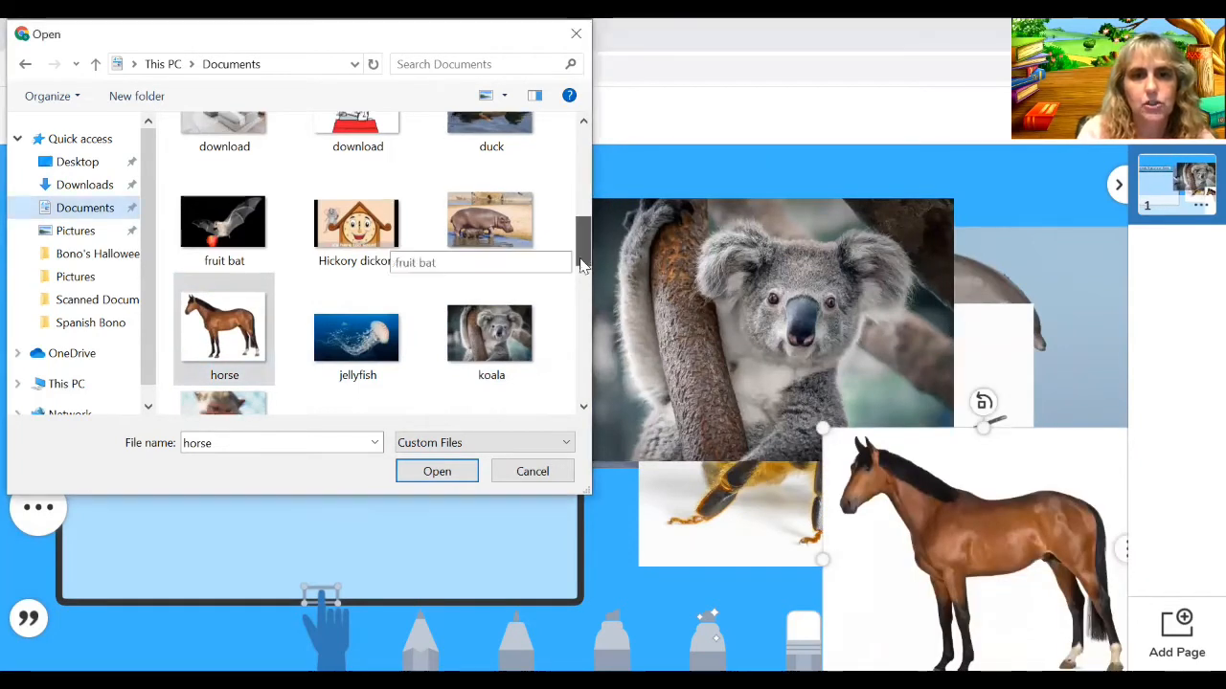
{"action": "scroll", "coordinate": [383, 268], "scroll_direction": "down", "scroll_amount": 3}
{"action": "left_click", "coordinate": [211, 311]}
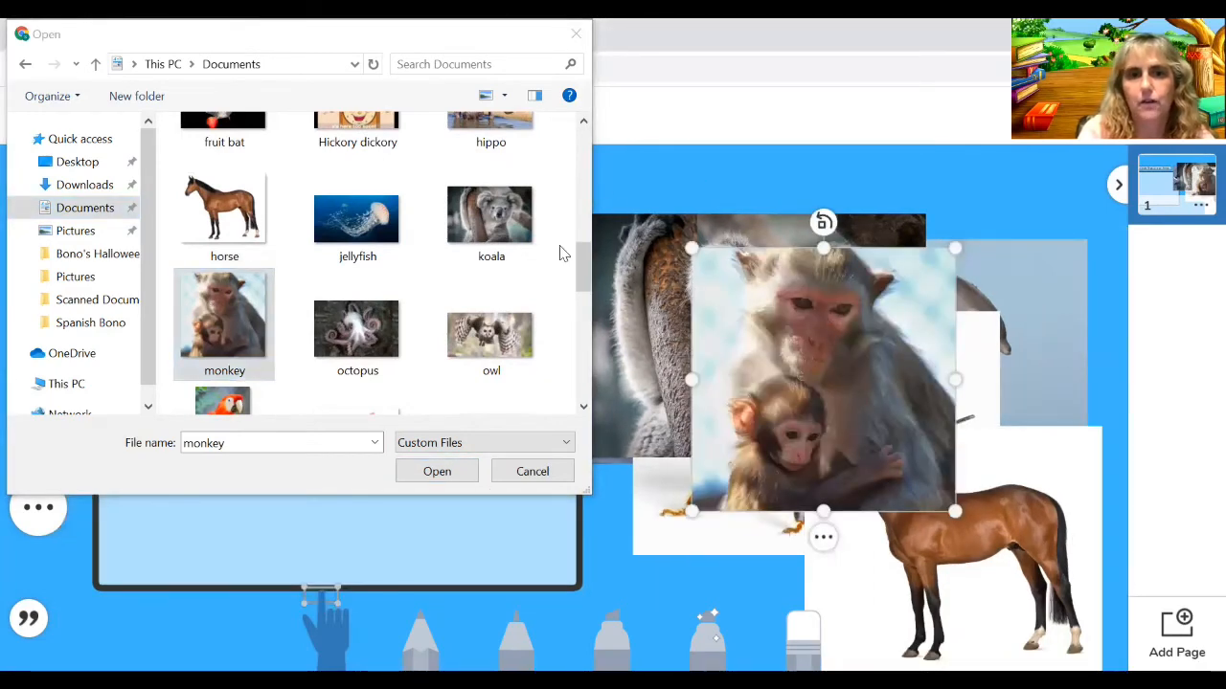
{"action": "left_click", "coordinate": [542, 476]}
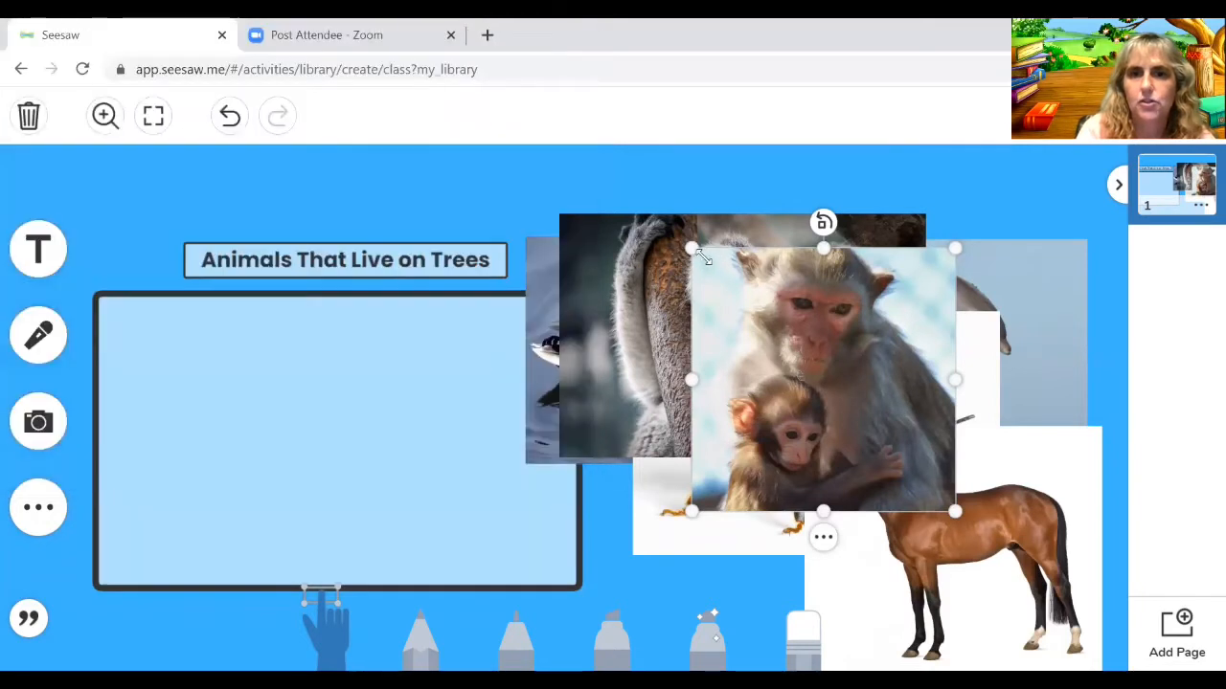
- Shrink the monkey, koala and bee pictures to about half their width or less
{"action": "left_click_drag", "start_coordinate": [688, 245], "coordinate": [824, 394]}
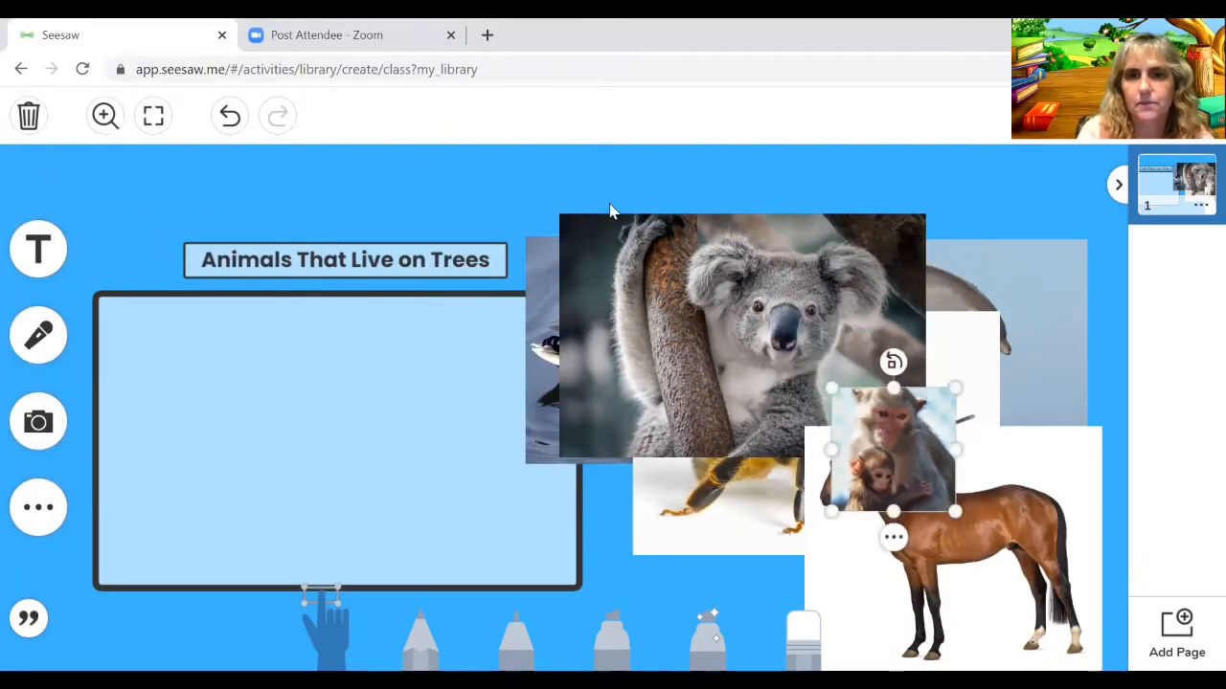
{"action": "left_click", "coordinate": [627, 271]}
{"action": "left_click_drag", "start_coordinate": [558, 212], "coordinate": [746, 340]}
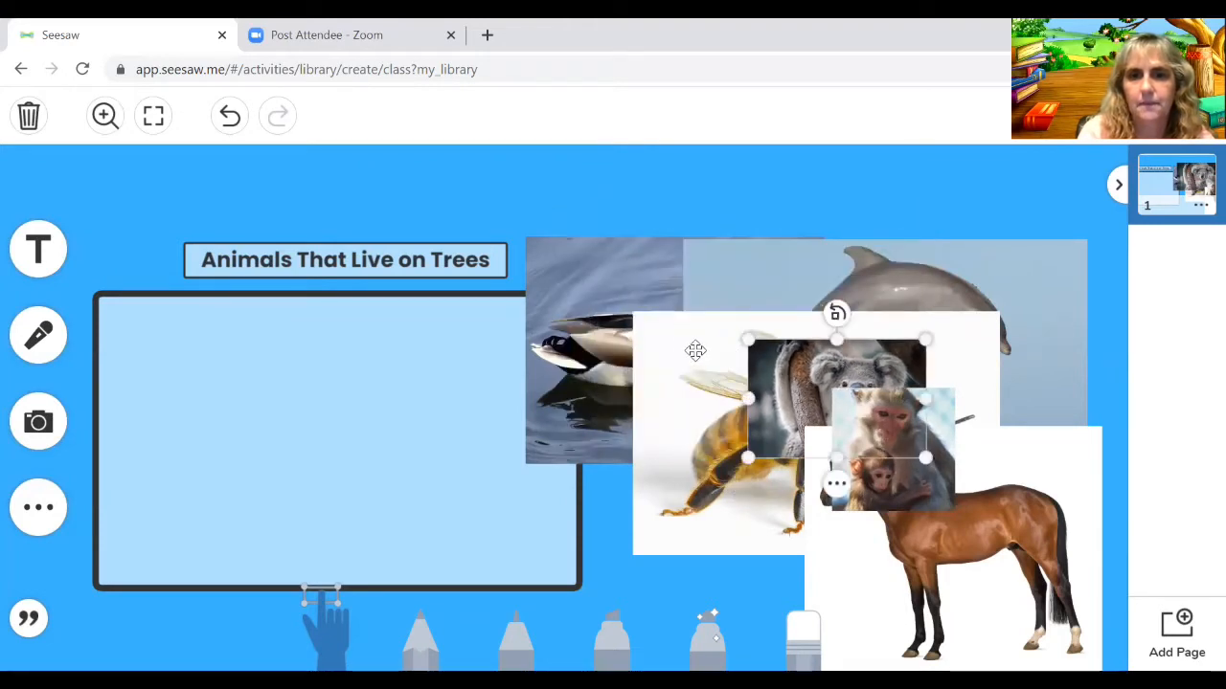
{"action": "left_click", "coordinate": [695, 350]}
{"action": "left_click_drag", "start_coordinate": [632, 313], "coordinate": [786, 414]}
- Shrink the dolphin and duck pictures to a little under half their width
{"action": "left_click", "coordinate": [722, 274]}
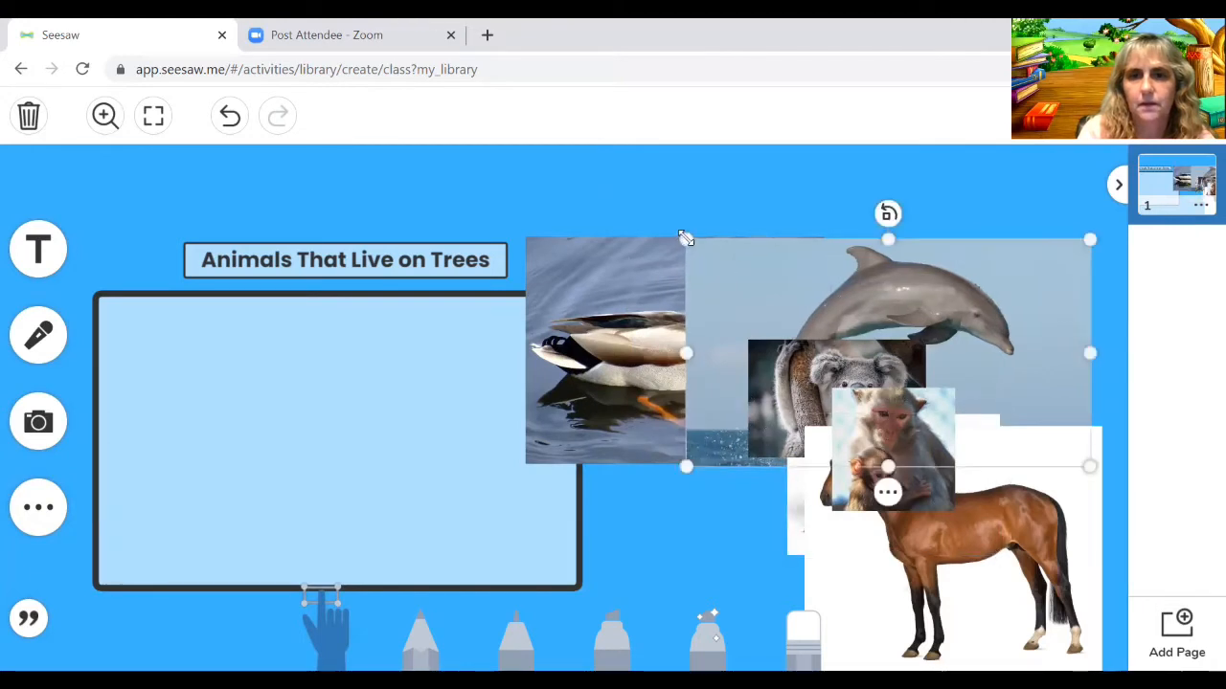
{"action": "left_click_drag", "start_coordinate": [685, 240], "coordinate": [905, 359]}
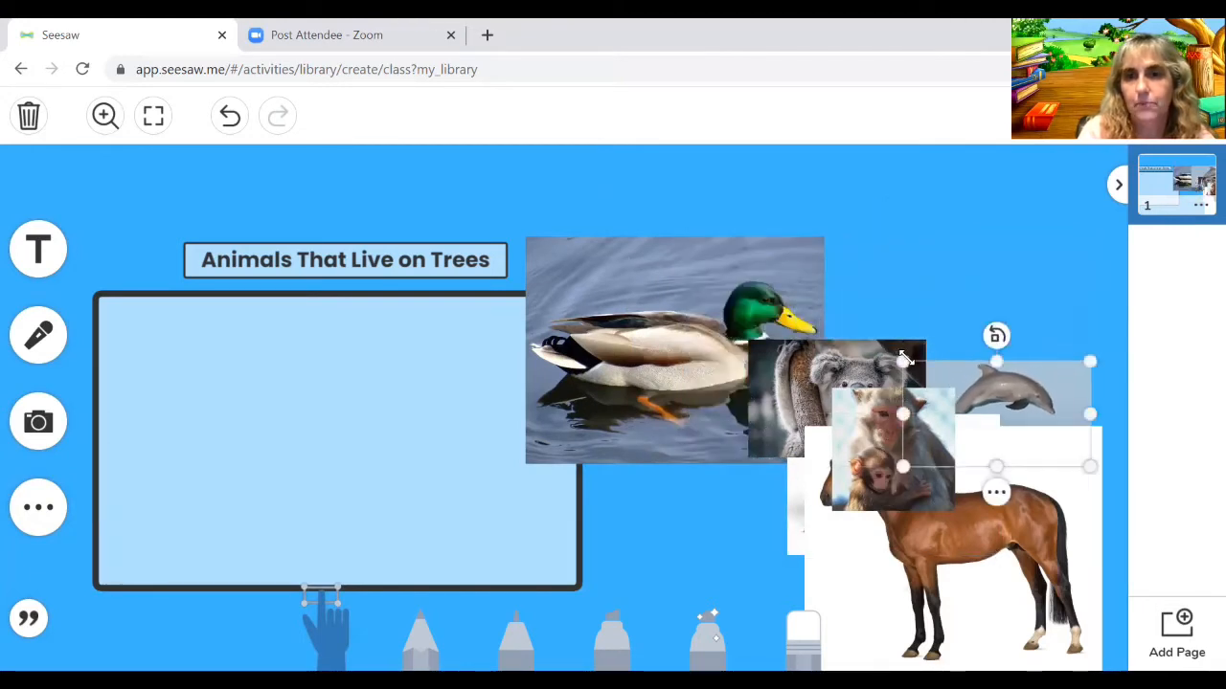
{"action": "left_click", "coordinate": [731, 339]}
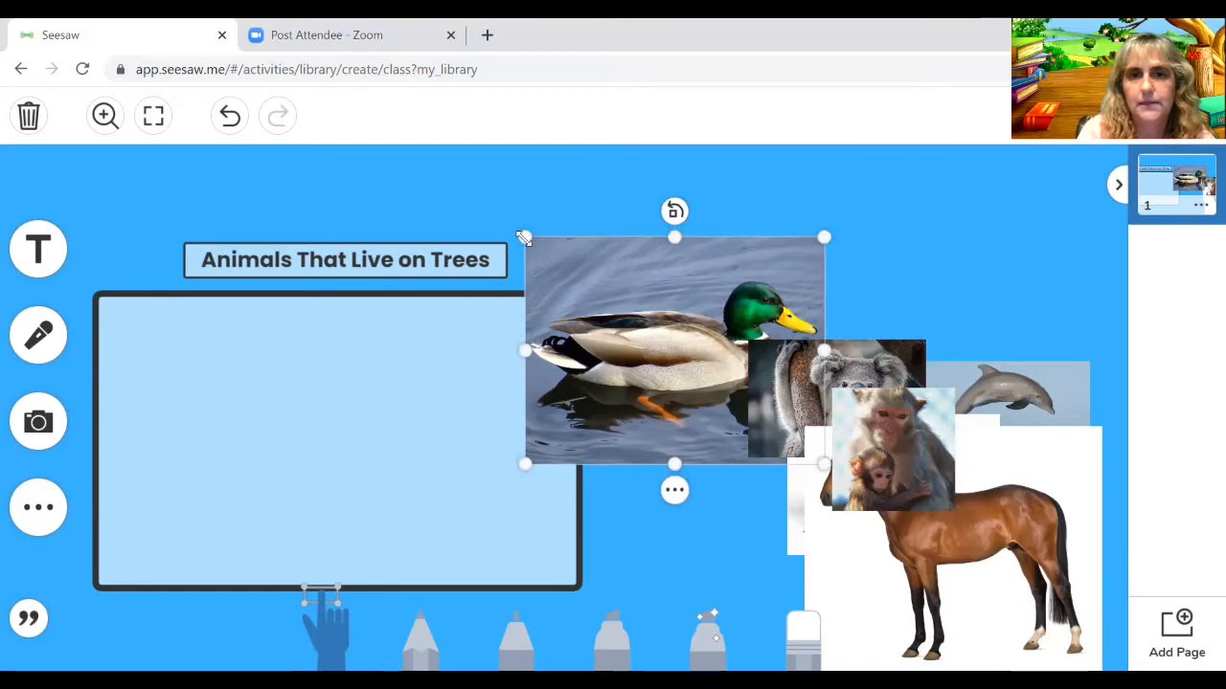
{"action": "left_click_drag", "start_coordinate": [527, 237], "coordinate": [688, 361]}
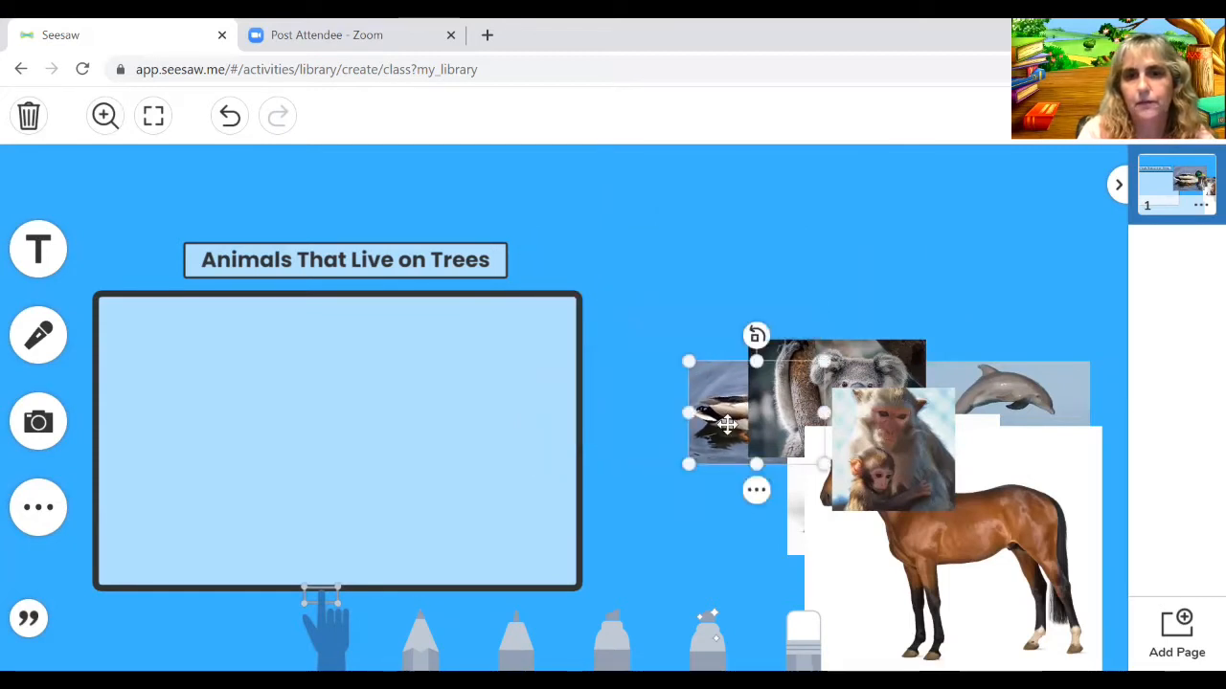
- Spread out the pictures beside the box: duck and koala in a top row, monkey below the duck, dolphin below and beyond the koala
{"action": "left_click_drag", "start_coordinate": [724, 422], "coordinate": [674, 261]}
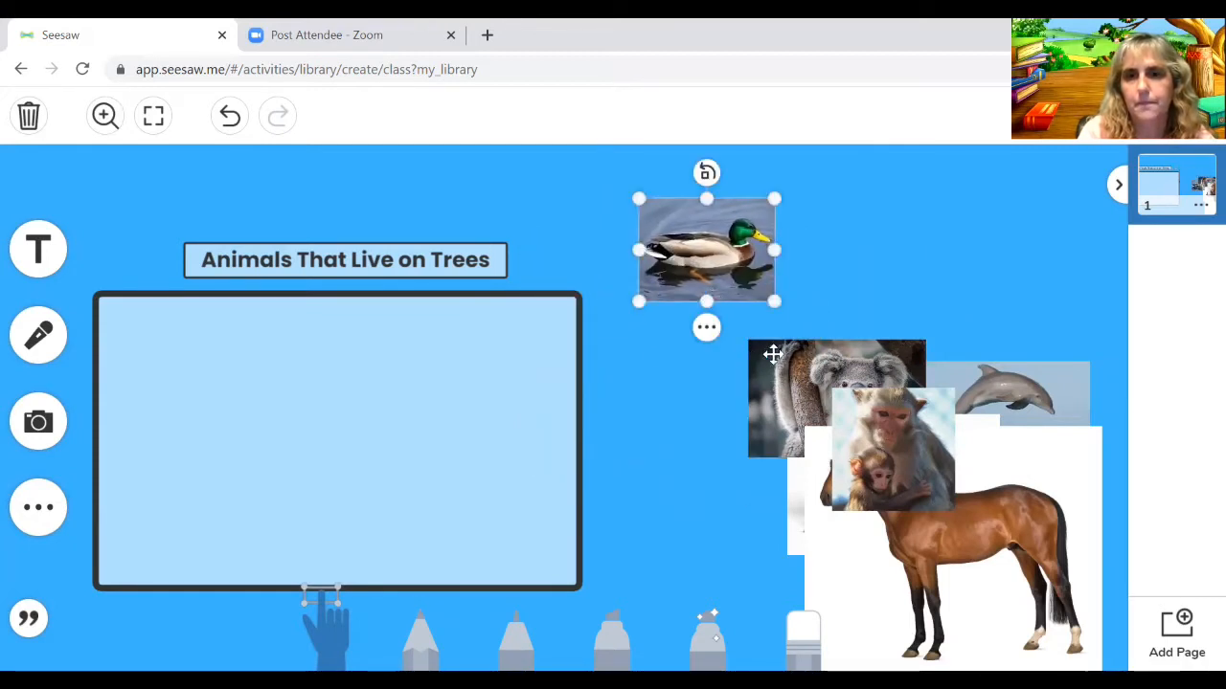
{"action": "left_click", "coordinate": [778, 352]}
{"action": "left_click_drag", "start_coordinate": [778, 353], "coordinate": [823, 212]}
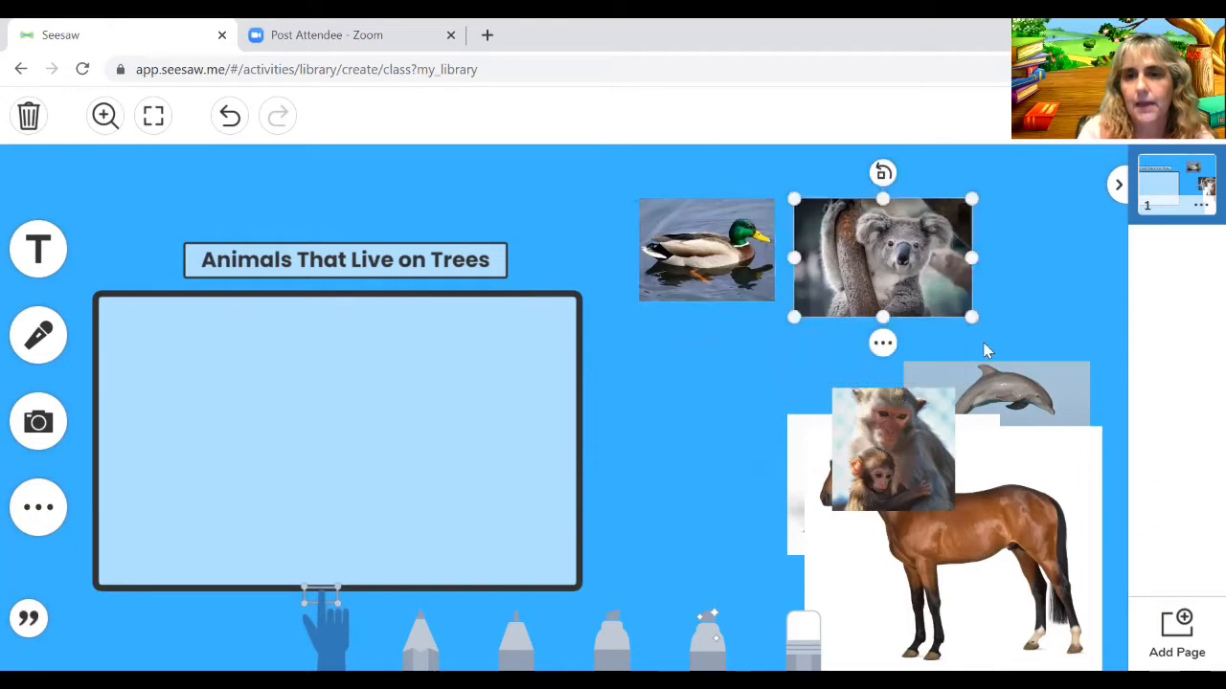
{"action": "left_click", "coordinate": [1009, 383]}
{"action": "left_click_drag", "start_coordinate": [1035, 354], "coordinate": [1041, 352]}
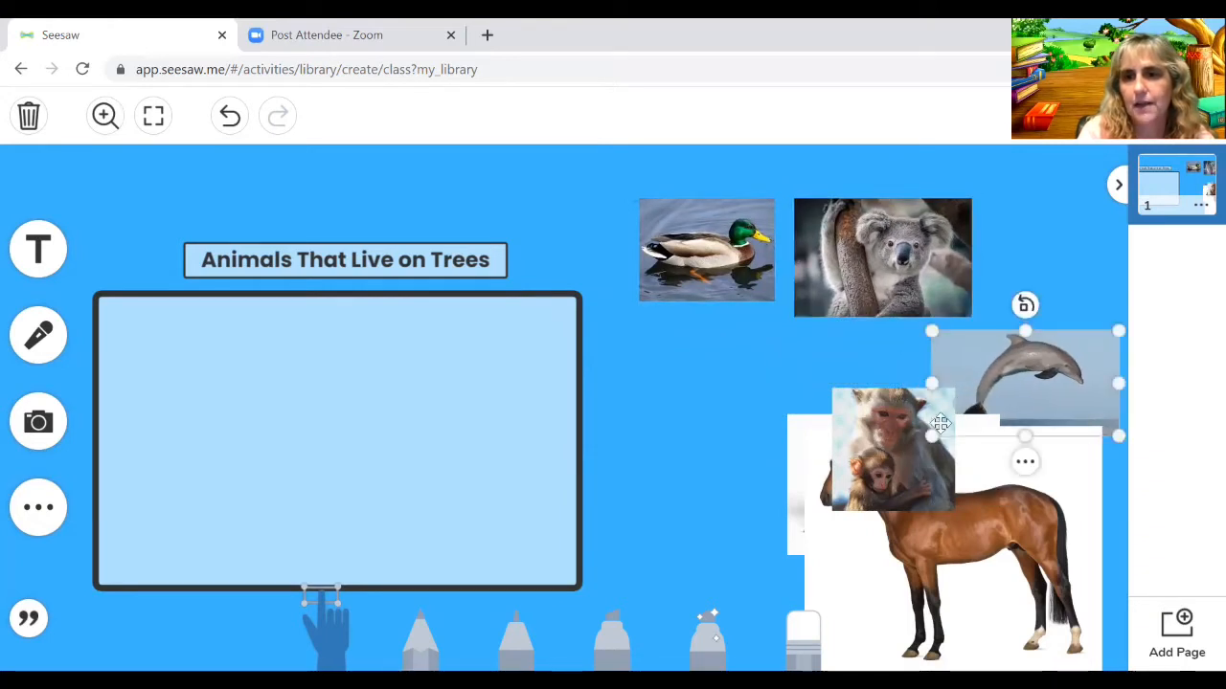
{"action": "left_click_drag", "start_coordinate": [898, 454], "coordinate": [709, 397]}
- Shrink the horse picture to under half its width, place the bee next to the monkey and the horse below them near the page's right edge
{"action": "left_click_drag", "start_coordinate": [829, 483], "coordinate": [835, 479]}
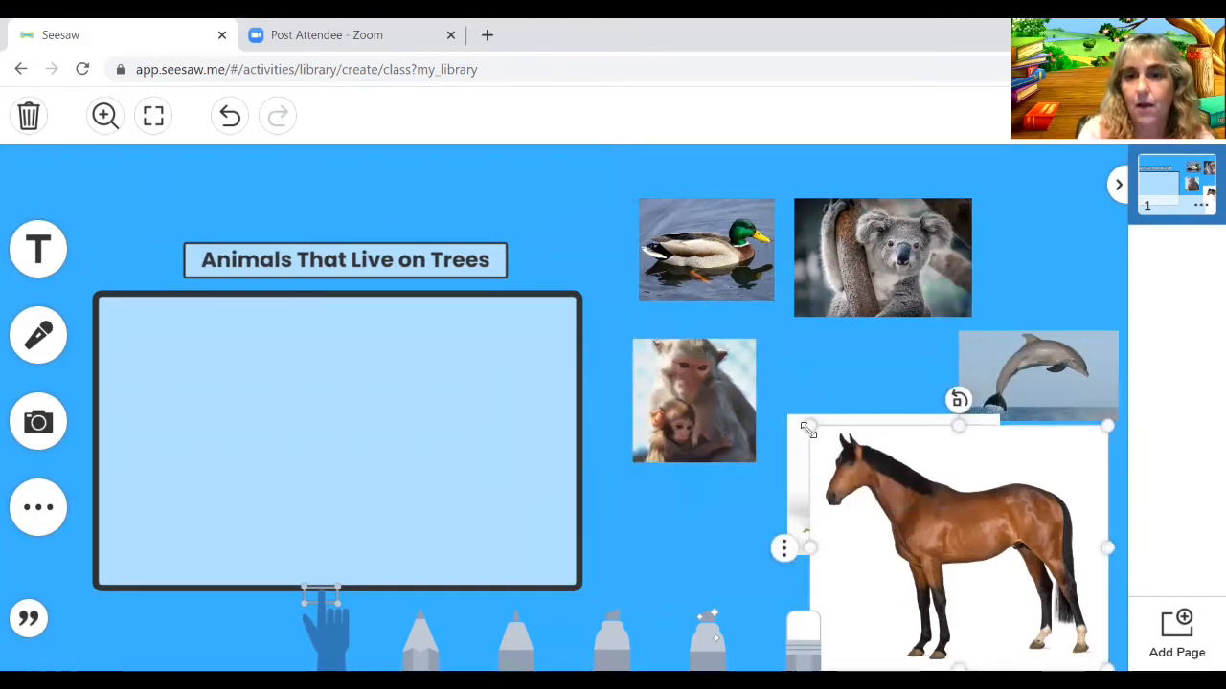
{"action": "left_click_drag", "start_coordinate": [812, 425], "coordinate": [993, 577]}
{"action": "left_click_drag", "start_coordinate": [891, 489], "coordinate": [873, 416]}
{"action": "left_click_drag", "start_coordinate": [984, 484], "coordinate": [934, 451]}
{"action": "left_click_drag", "start_coordinate": [1024, 613], "coordinate": [943, 544]}
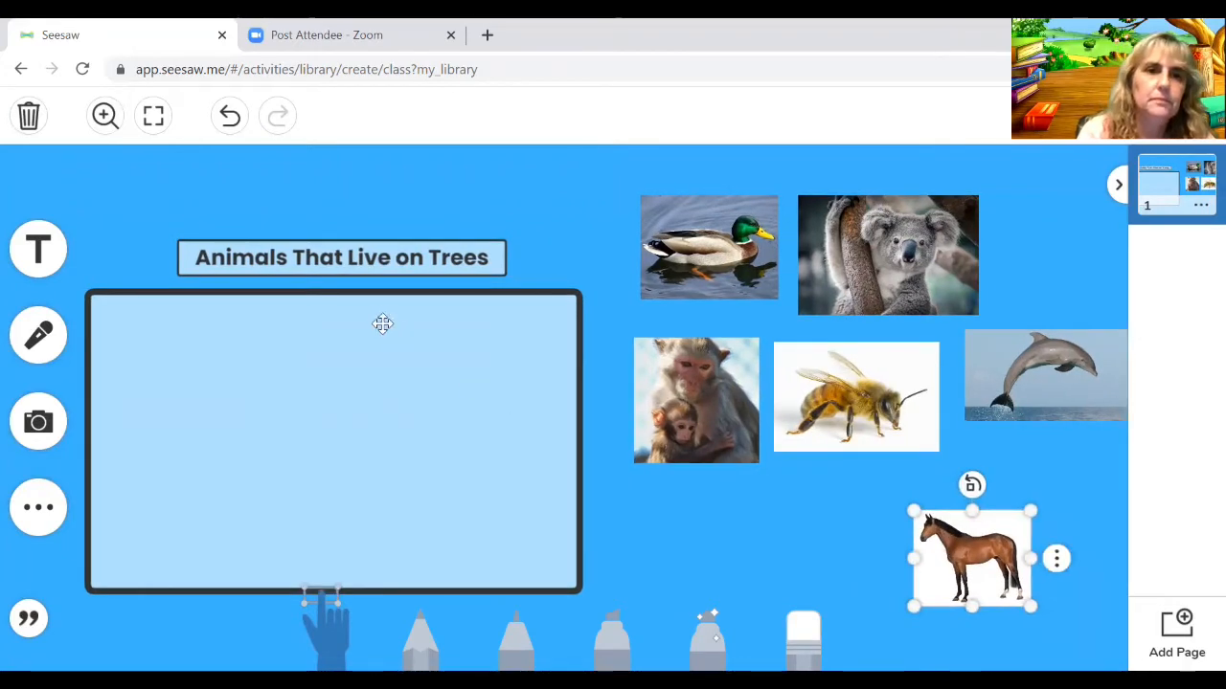
- Move the title label up and enlarge the empty box from its upper left corner to the page's left edge, just below the title
{"action": "left_click_drag", "start_coordinate": [304, 262], "coordinate": [285, 194]}
{"action": "left_click", "coordinate": [274, 344]}
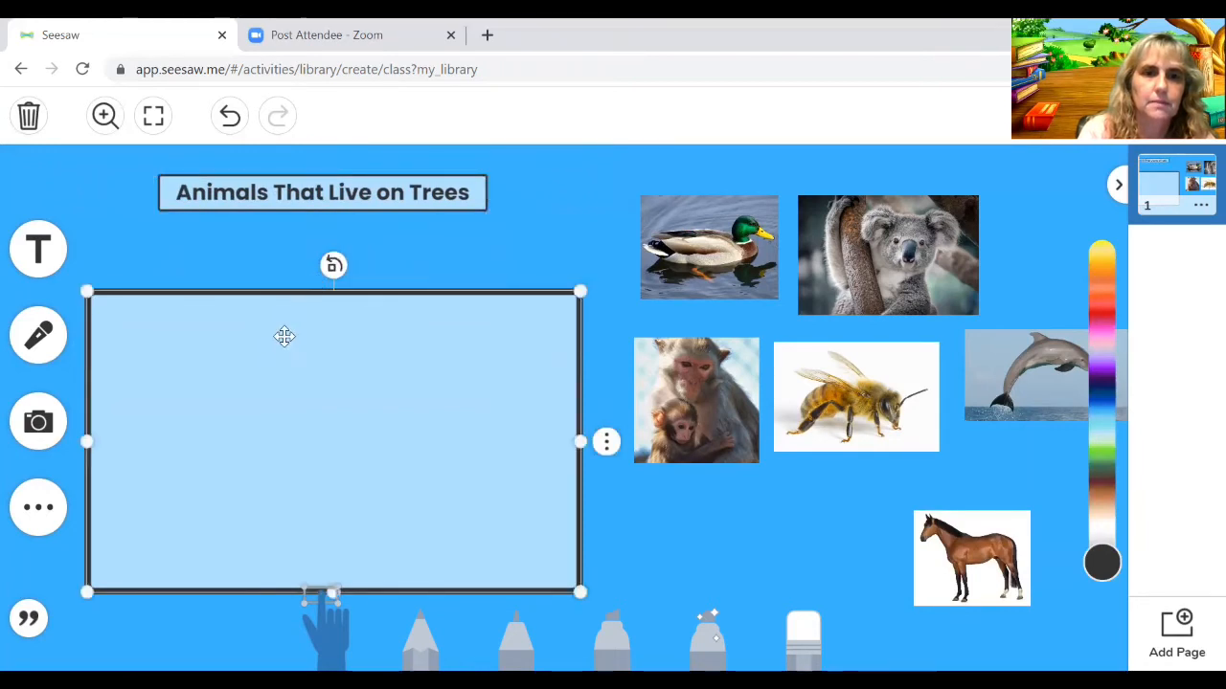
{"action": "left_click", "coordinate": [284, 345]}
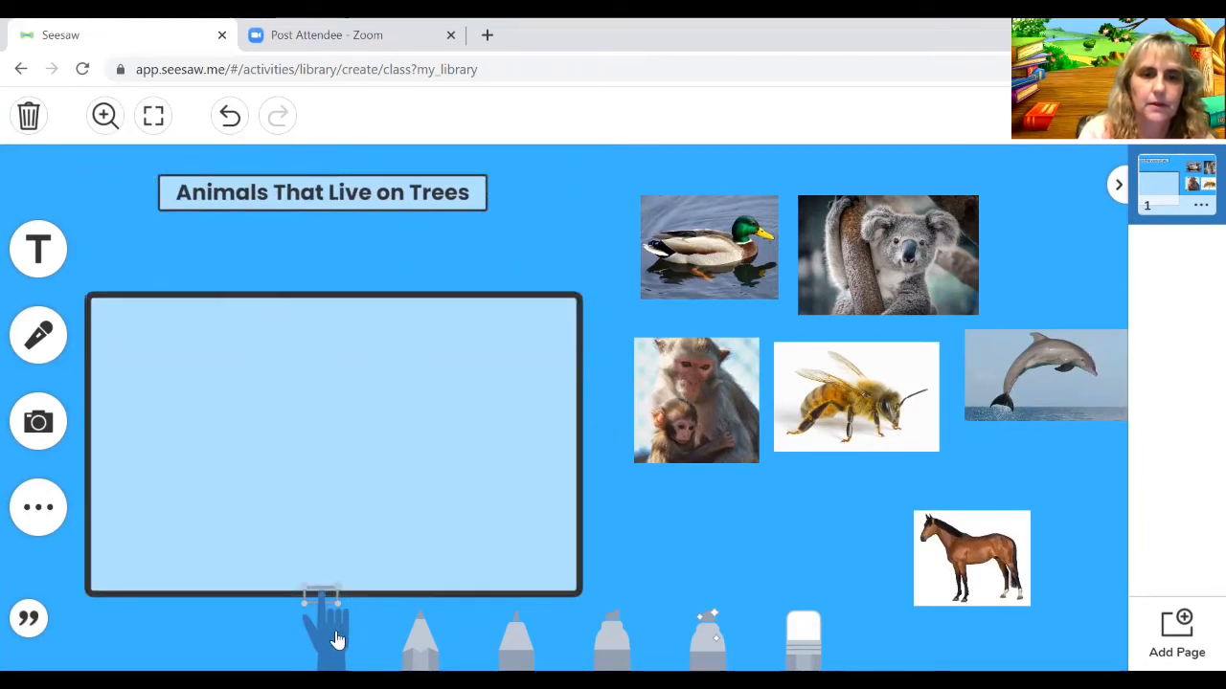
{"action": "left_click", "coordinate": [337, 479]}
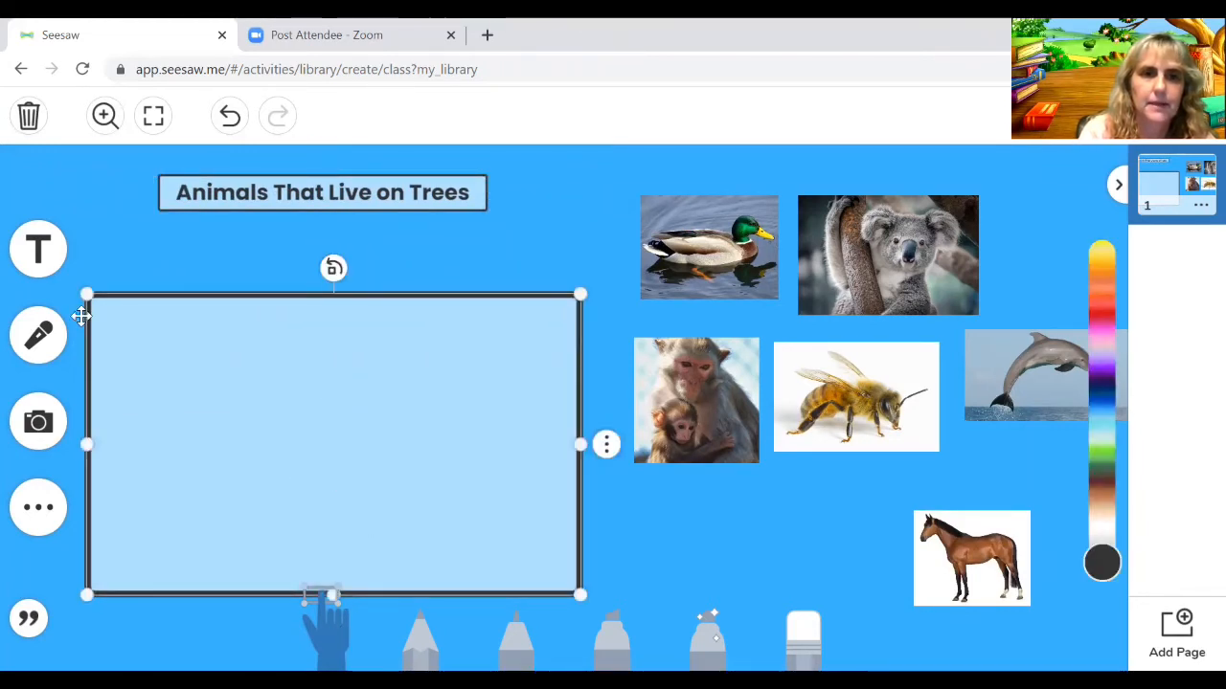
{"action": "left_click_drag", "start_coordinate": [86, 294], "coordinate": [5, 240]}
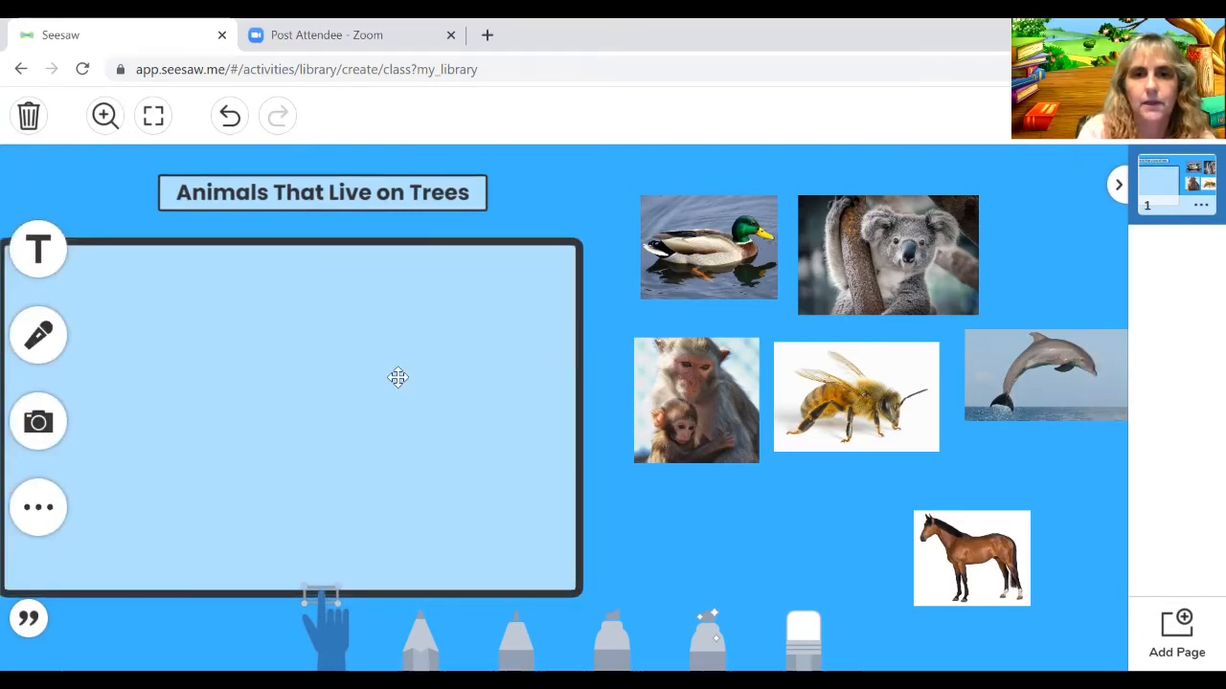
- Move the monkey, bee and koala pictures into the box and shift the duck picture slightly lower
{"action": "left_click_drag", "start_coordinate": [708, 400], "coordinate": [437, 359]}
{"action": "left_click_drag", "start_coordinate": [853, 422], "coordinate": [157, 361]}
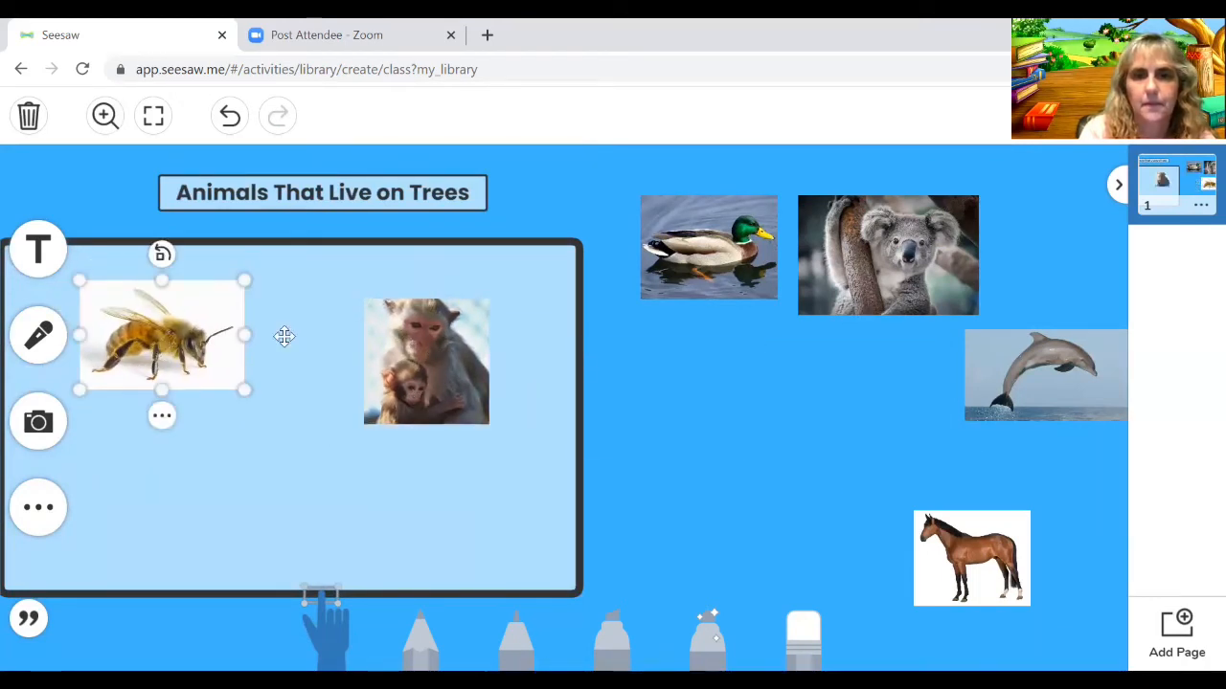
{"action": "left_click_drag", "start_coordinate": [902, 293], "coordinate": [247, 522]}
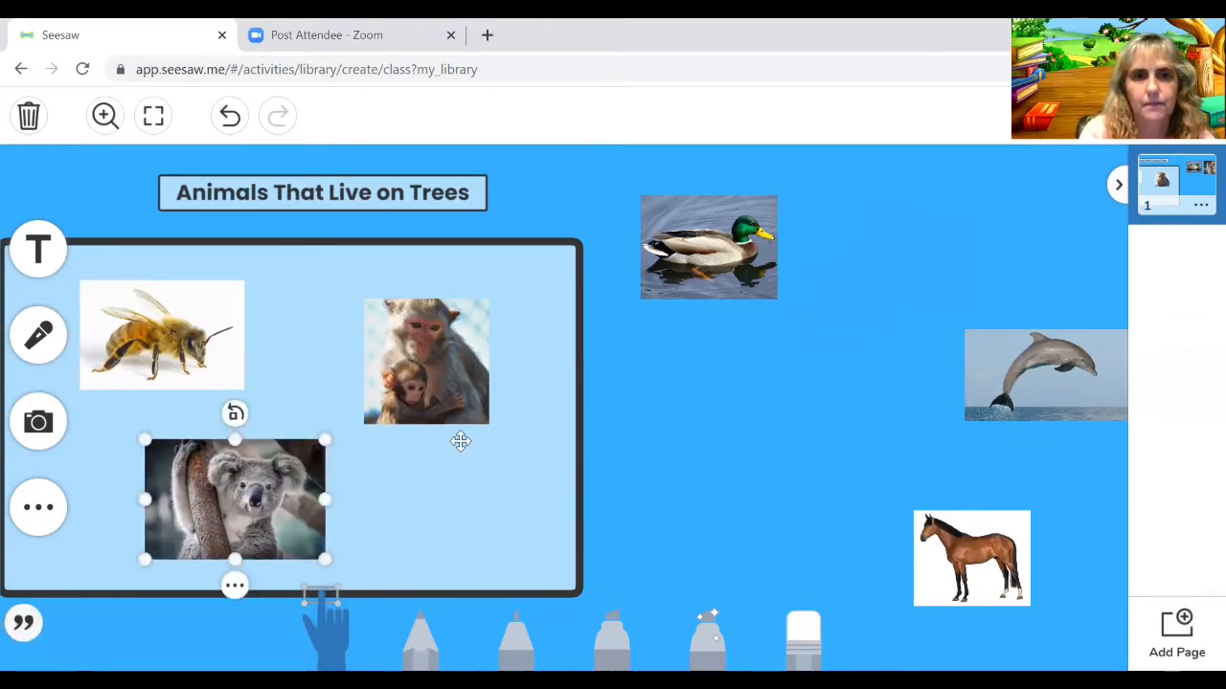
{"action": "left_click", "coordinate": [461, 384]}
{"action": "left_click_drag", "start_coordinate": [462, 384], "coordinate": [446, 370]}
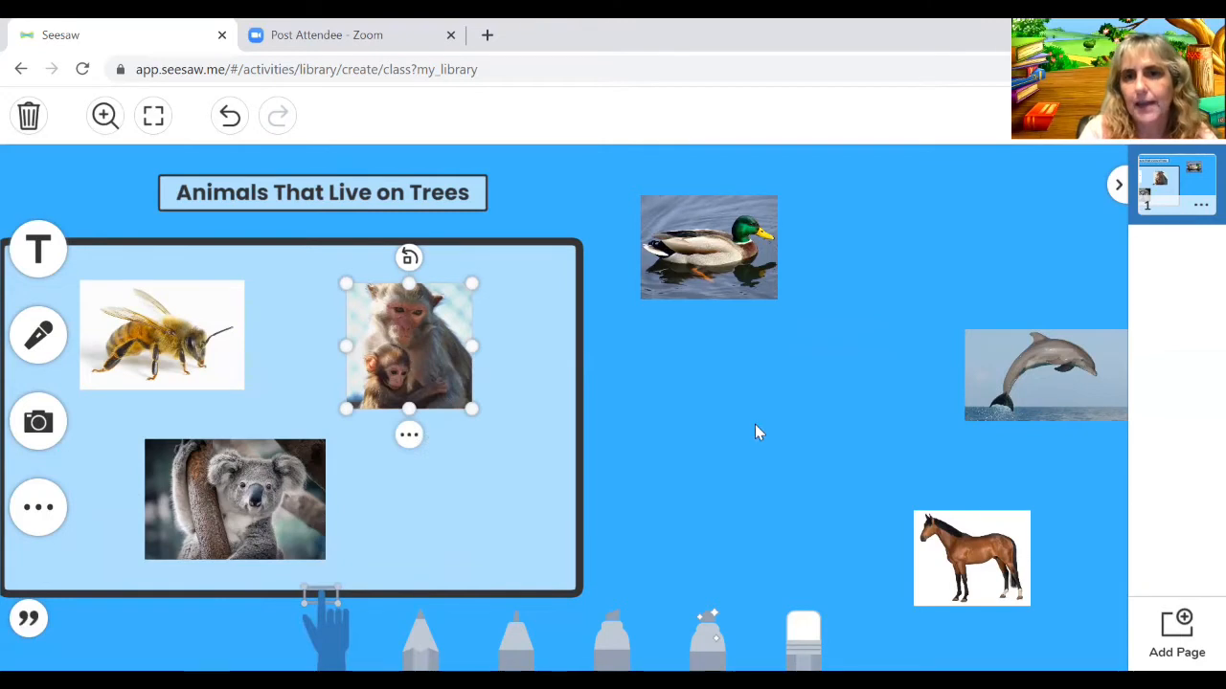
{"action": "left_click_drag", "start_coordinate": [711, 275], "coordinate": [714, 287]}
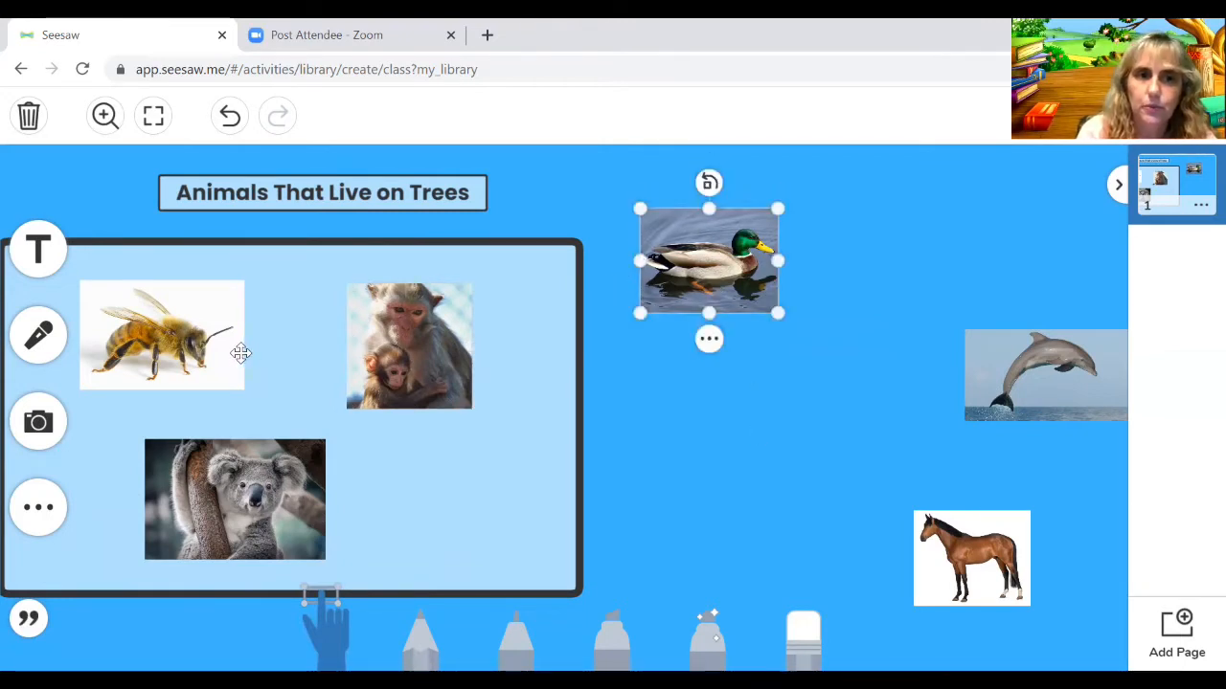
- Lock the "Animals That Live on Trees" title label in place
{"action": "left_click", "coordinate": [380, 199]}
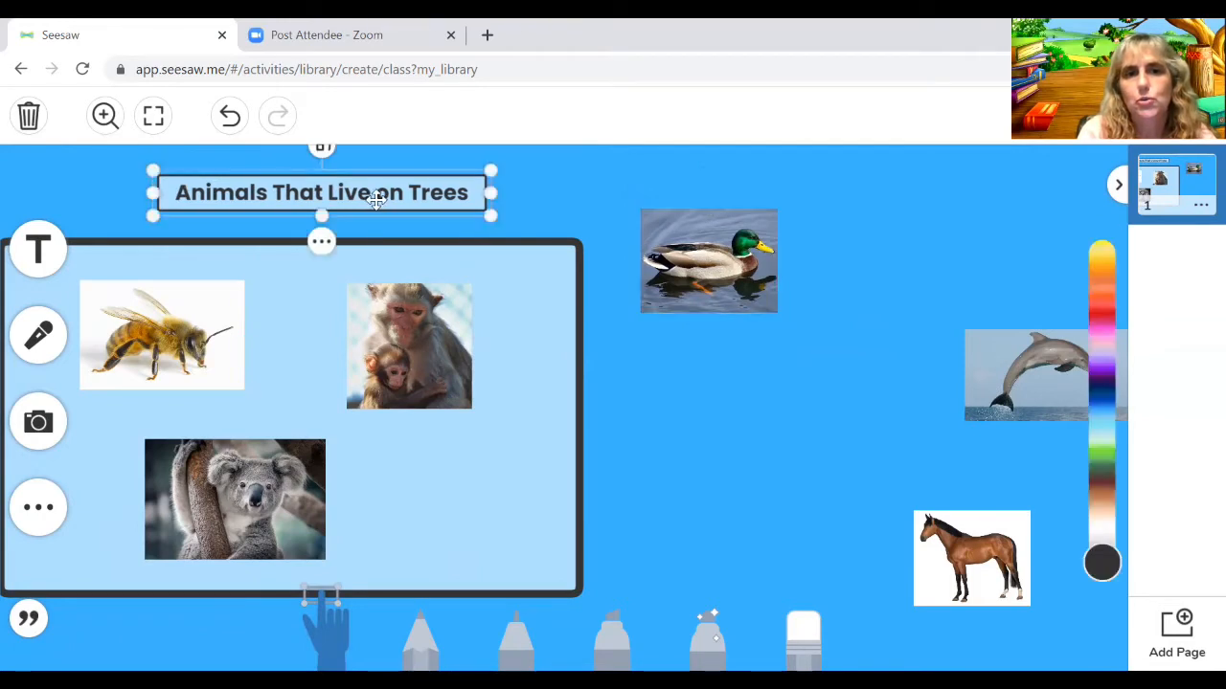
{"action": "left_click", "coordinate": [322, 245]}
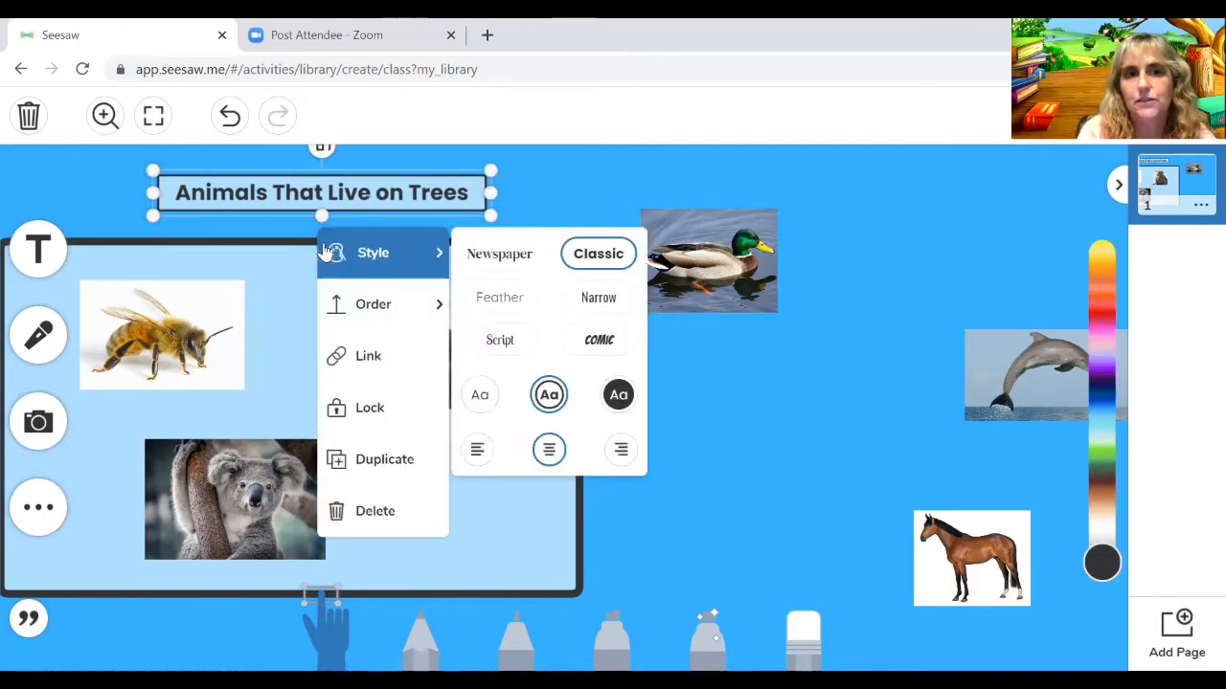
{"action": "left_click", "coordinate": [357, 410]}
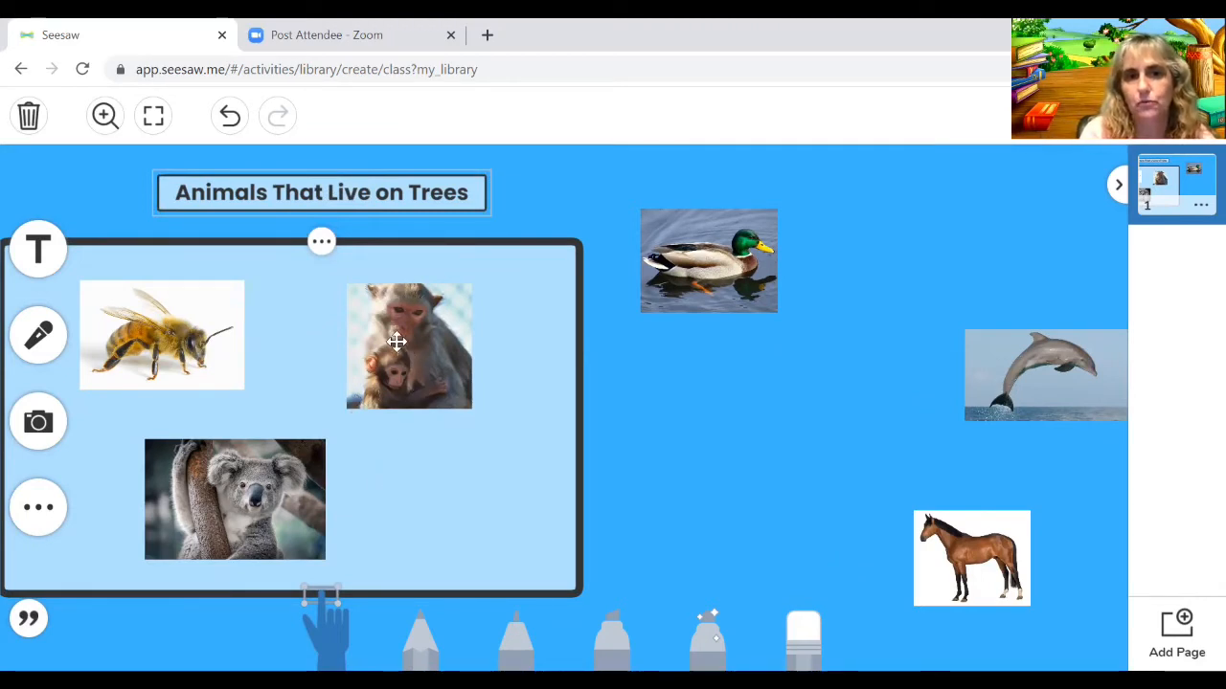
- Move the monkey, bee and koala pictures out of the box and arrange them around the duck picture on the page's right half
{"action": "left_click_drag", "start_coordinate": [396, 341], "coordinate": [863, 388]}
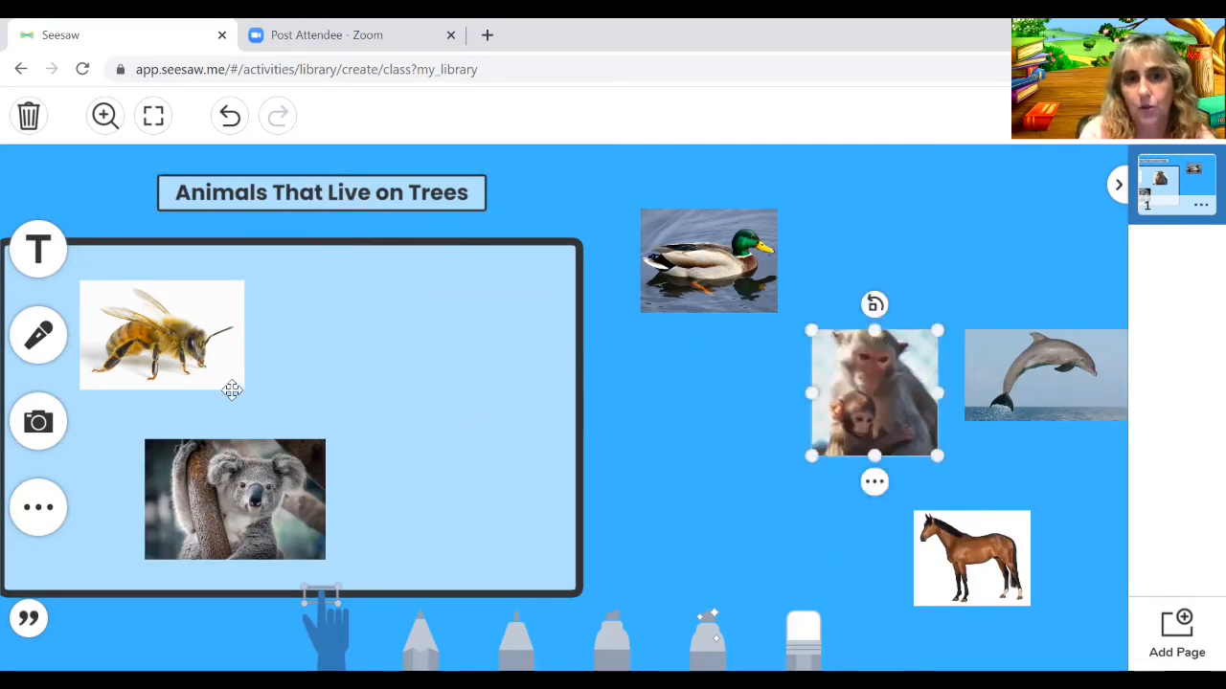
{"action": "left_click_drag", "start_coordinate": [191, 376], "coordinate": [725, 448]}
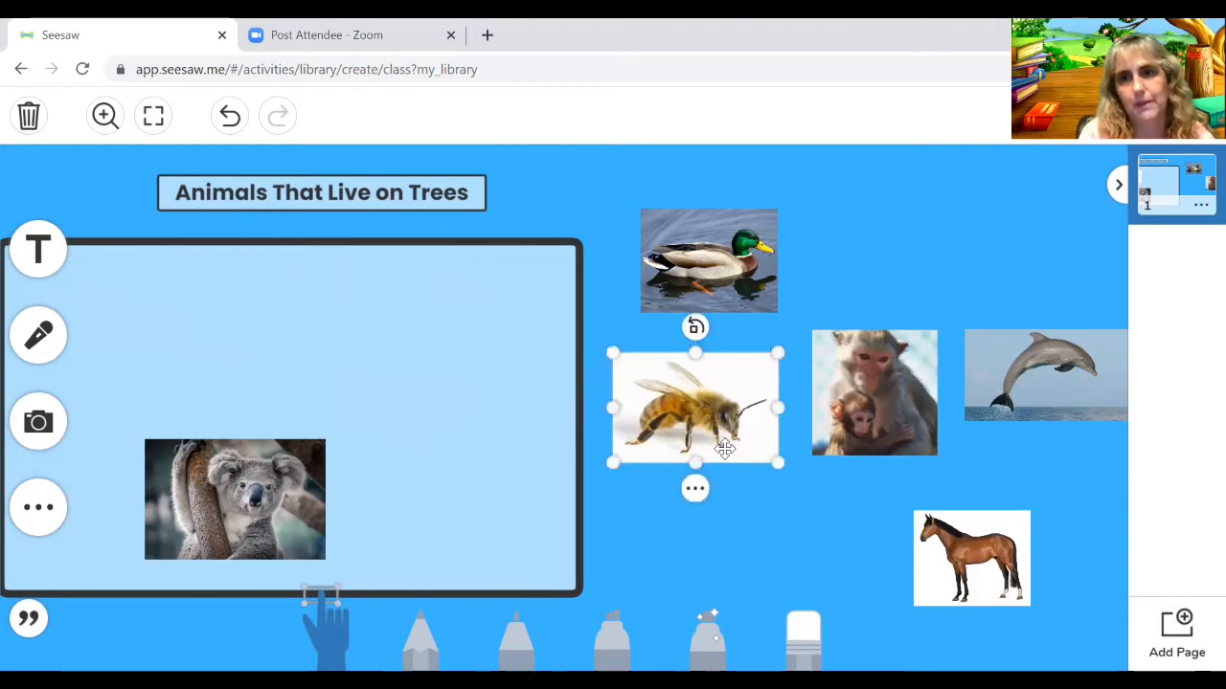
{"action": "left_click_drag", "start_coordinate": [278, 488], "coordinate": [919, 206]}
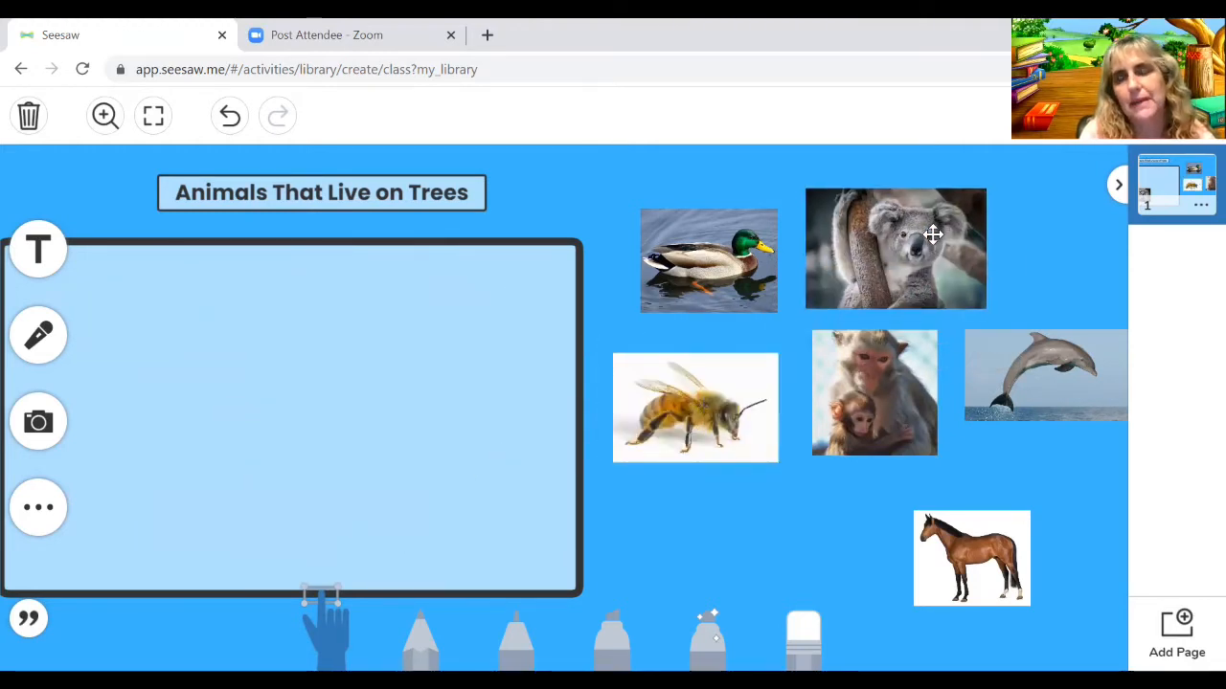
- Lock the large empty box below the title in place
{"action": "left_click", "coordinate": [487, 369]}
{"action": "left_click", "coordinate": [487, 368]}
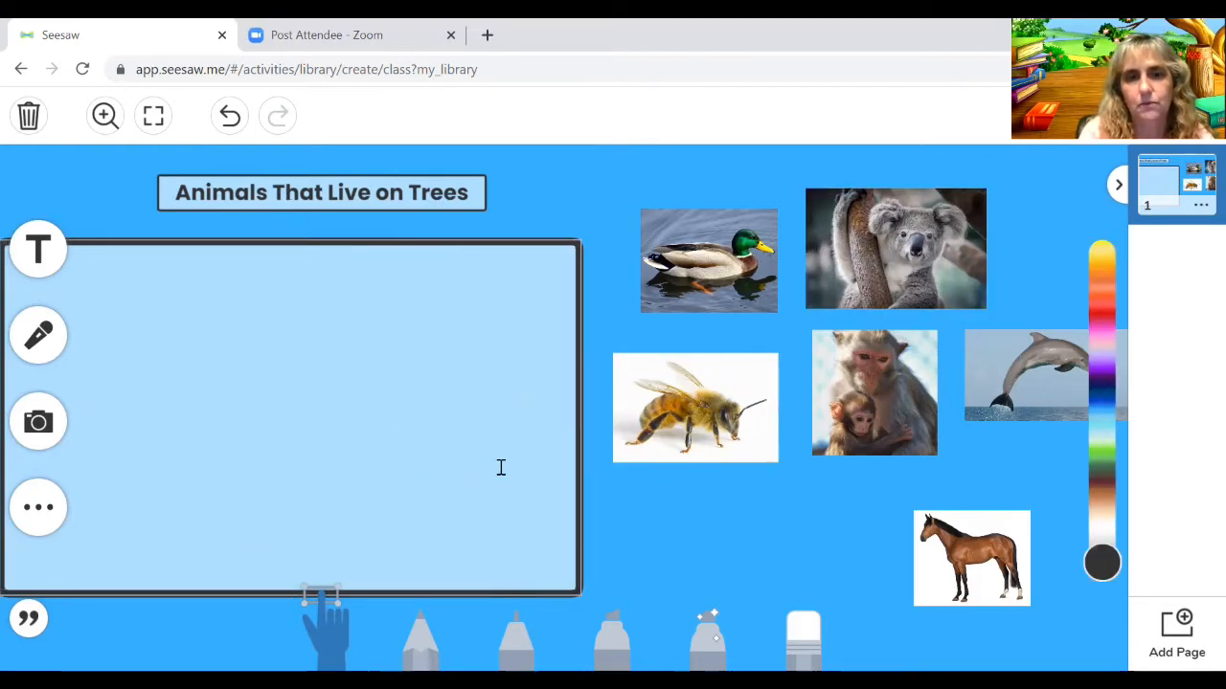
{"action": "left_click", "coordinate": [305, 637]}
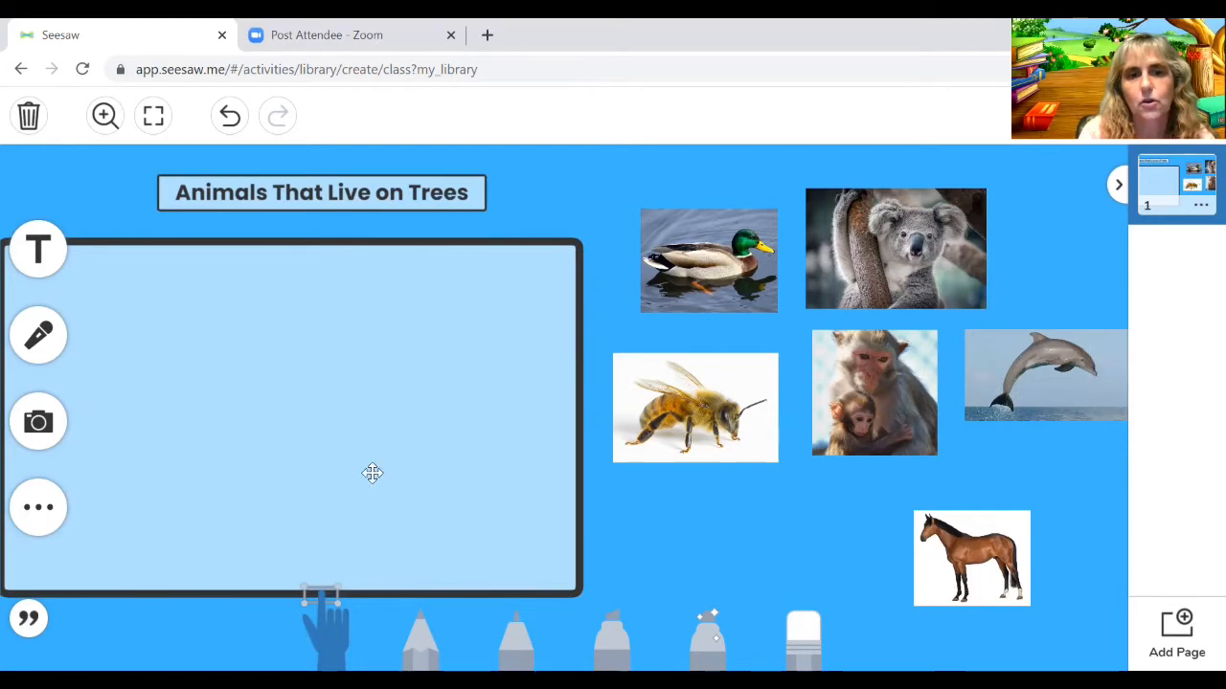
{"action": "left_click", "coordinate": [373, 473]}
{"action": "left_click", "coordinate": [607, 421]}
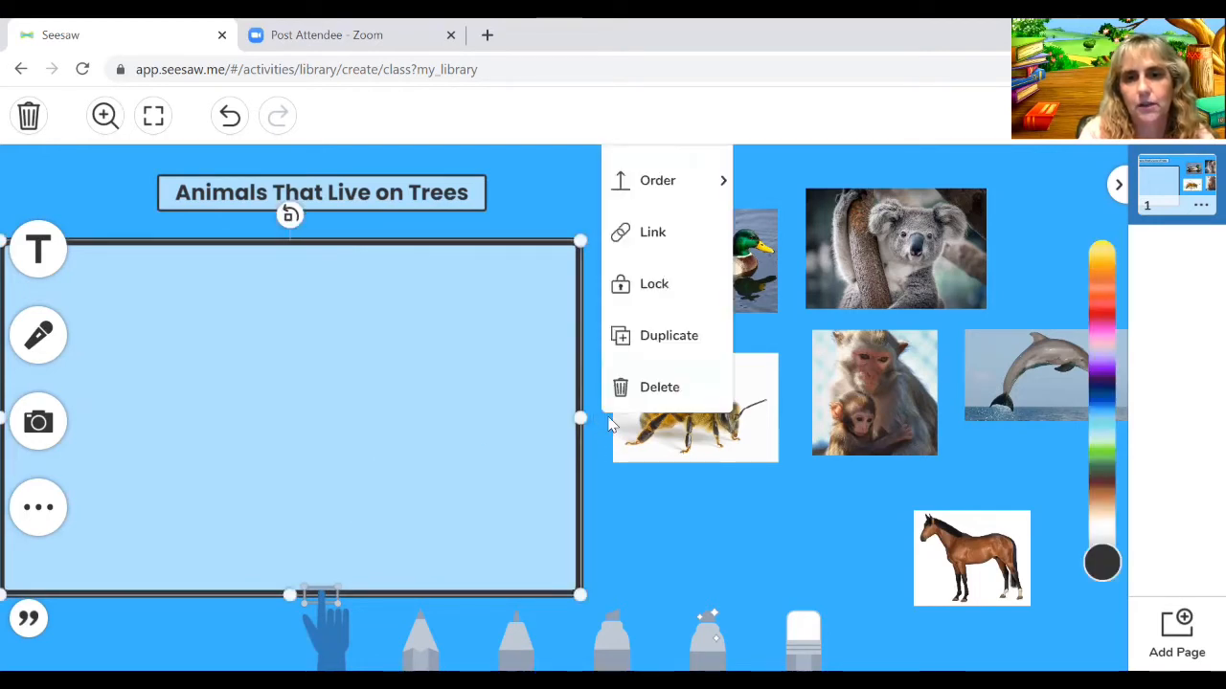
{"action": "left_click", "coordinate": [648, 293]}
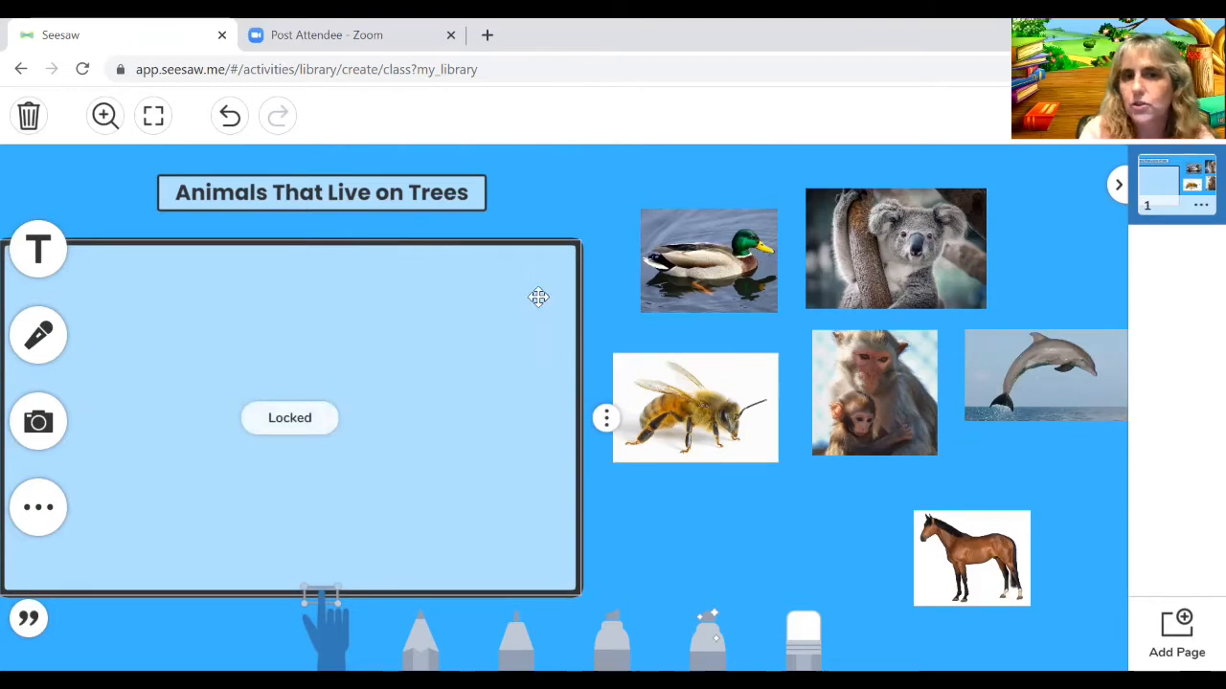
{"action": "left_click", "coordinate": [449, 410]}
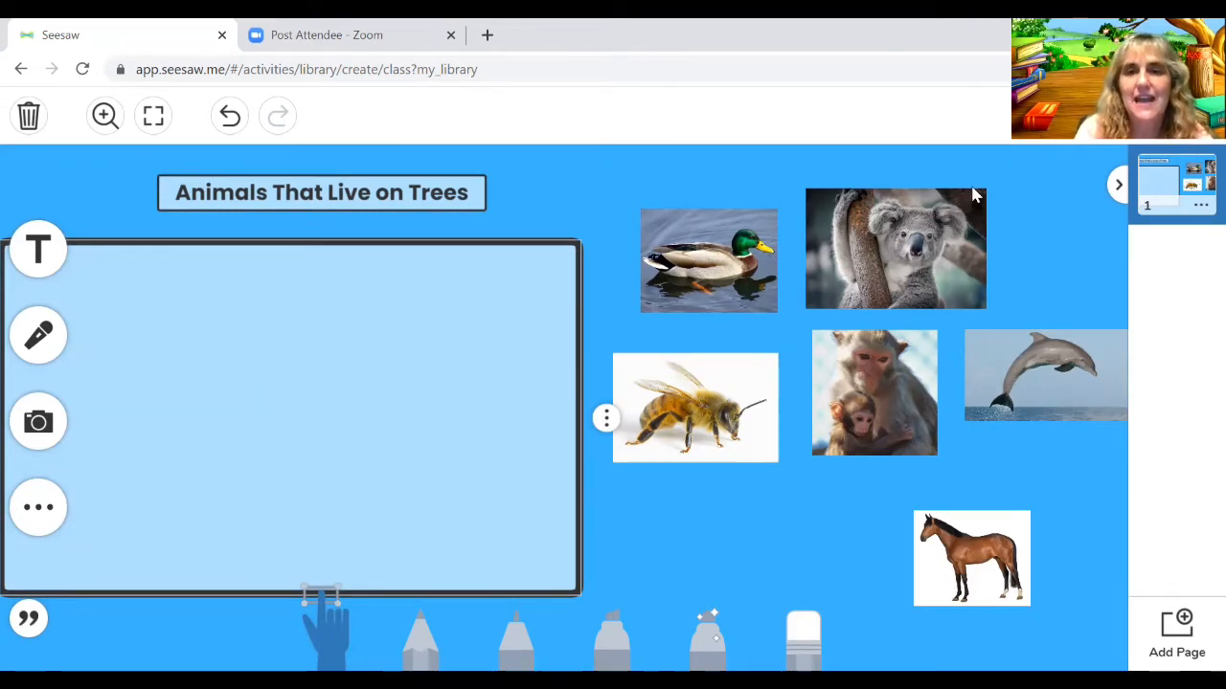
- Duplicate page 1 and, on the copy, add a "duck" label shrunk to the duck picture's width and placed directly below it
{"action": "left_click", "coordinate": [1199, 208]}
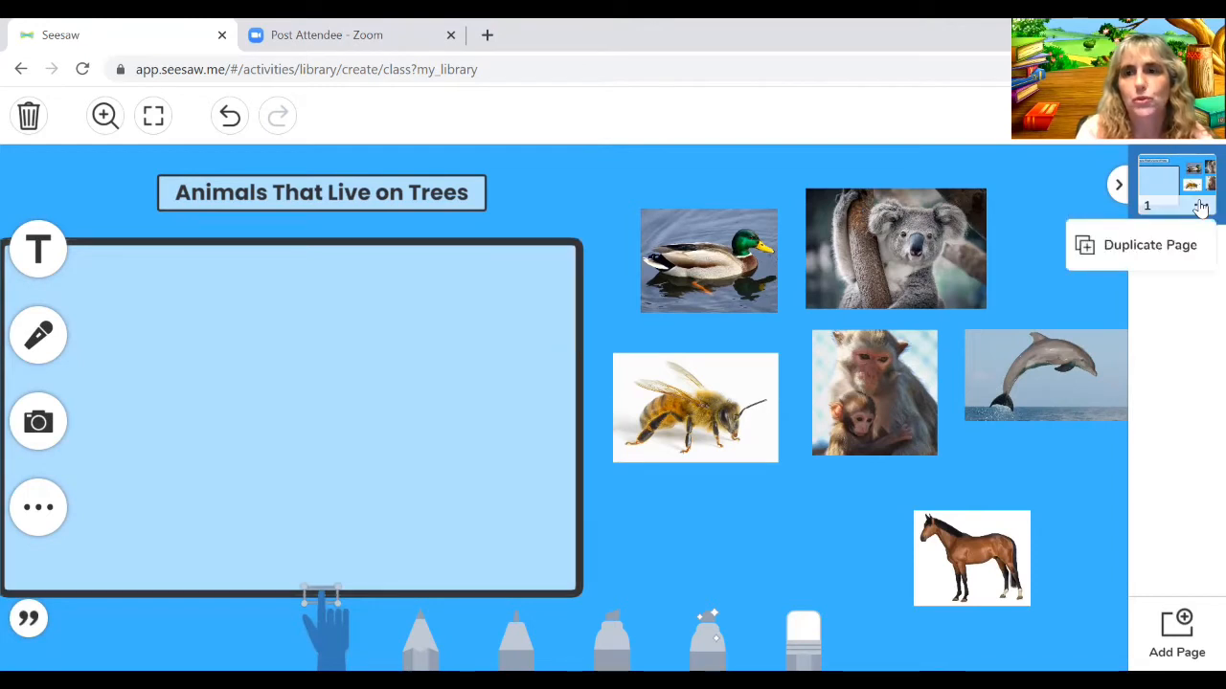
{"action": "left_click", "coordinate": [1158, 250]}
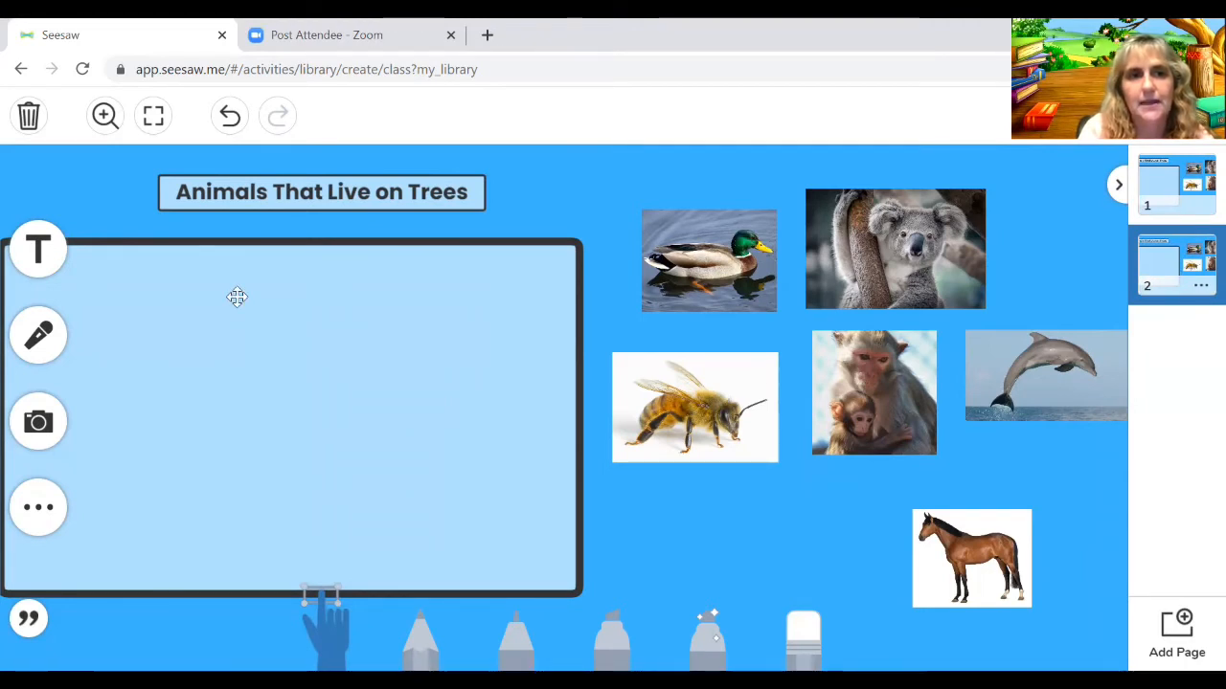
{"action": "left_click", "coordinate": [37, 254]}
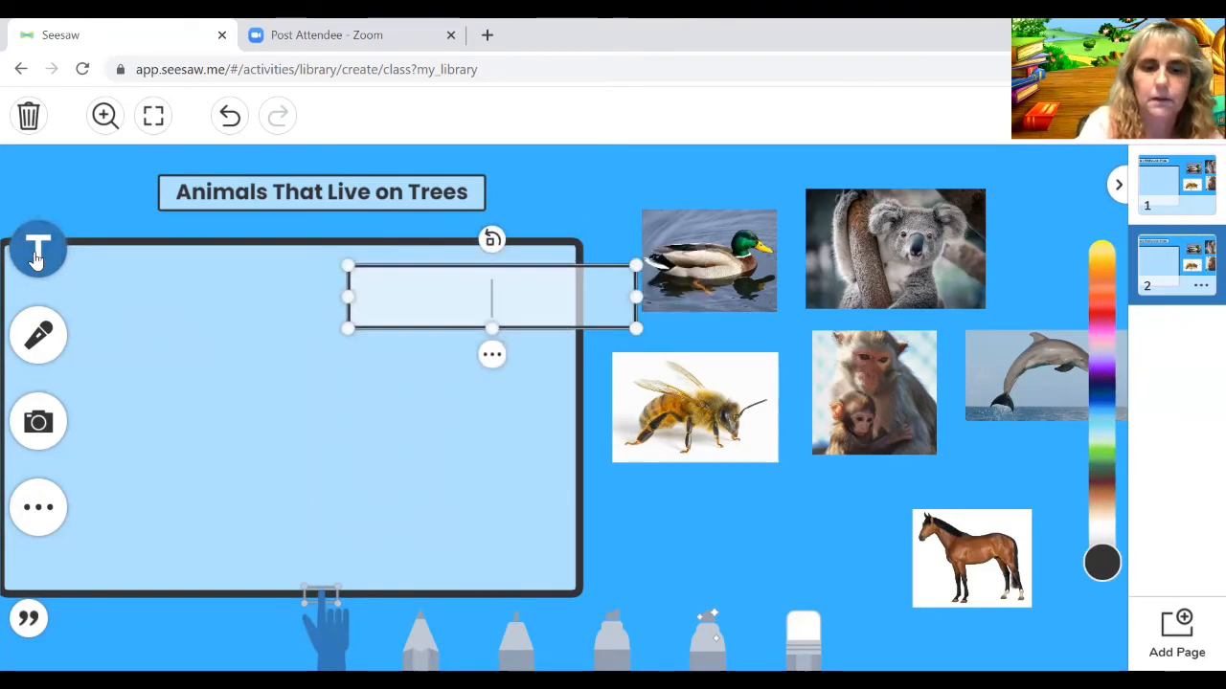
{"action": "type", "text": "duc"}
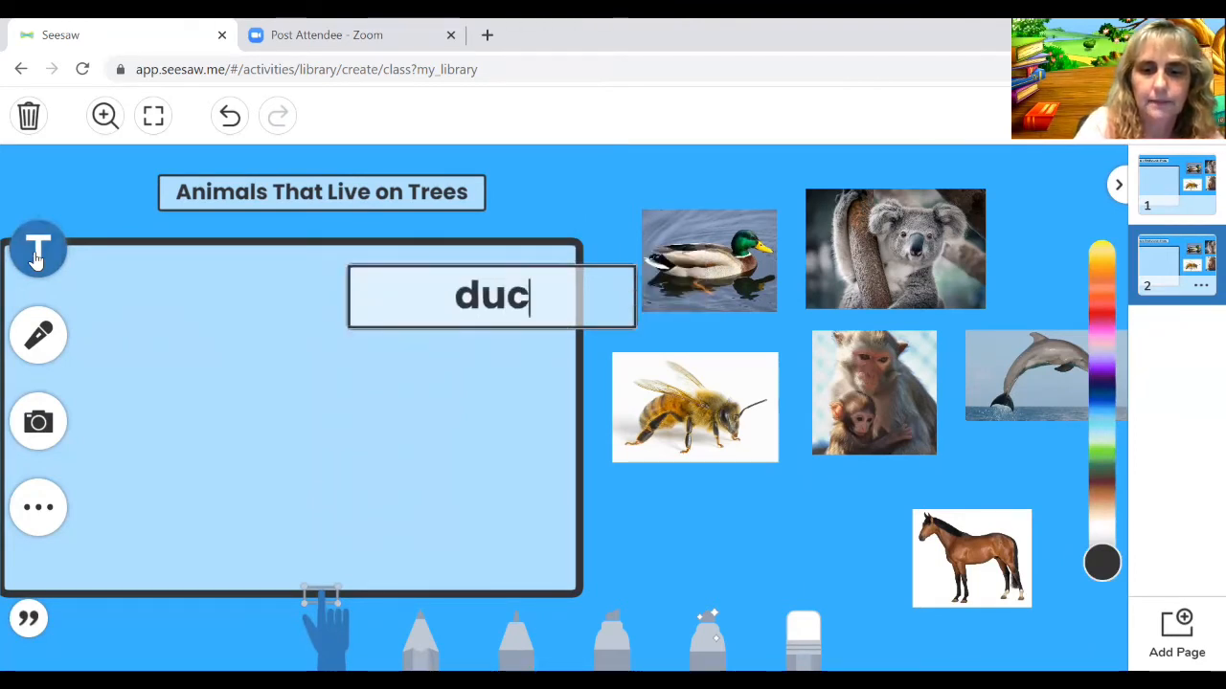
{"action": "type", "text": "k"}
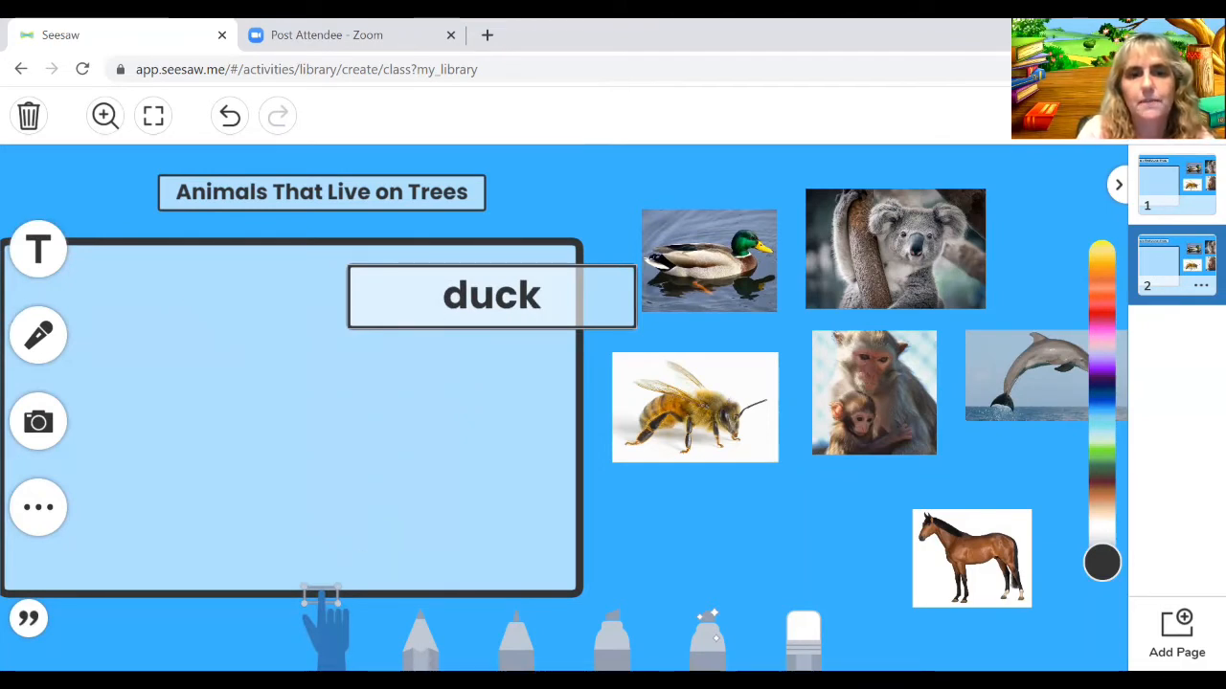
{"action": "left_click", "coordinate": [536, 313]}
{"action": "left_click_drag", "start_coordinate": [635, 267], "coordinate": [755, 331]}
{"action": "left_click", "coordinate": [461, 313]}
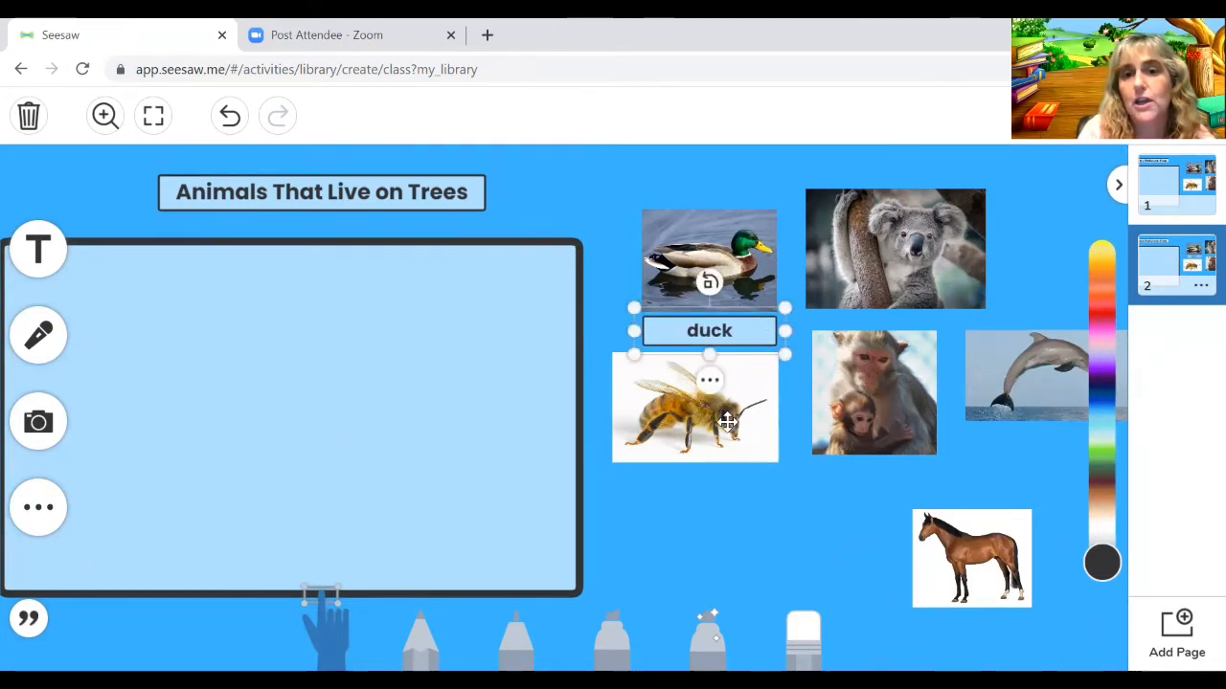
- Shift the bee, monkey and dolphin pictures slightly down and the koala picture to the right to make room for labels
{"action": "left_click_drag", "start_coordinate": [727, 418], "coordinate": [727, 438]}
{"action": "left_click_drag", "start_coordinate": [857, 373], "coordinate": [856, 394]}
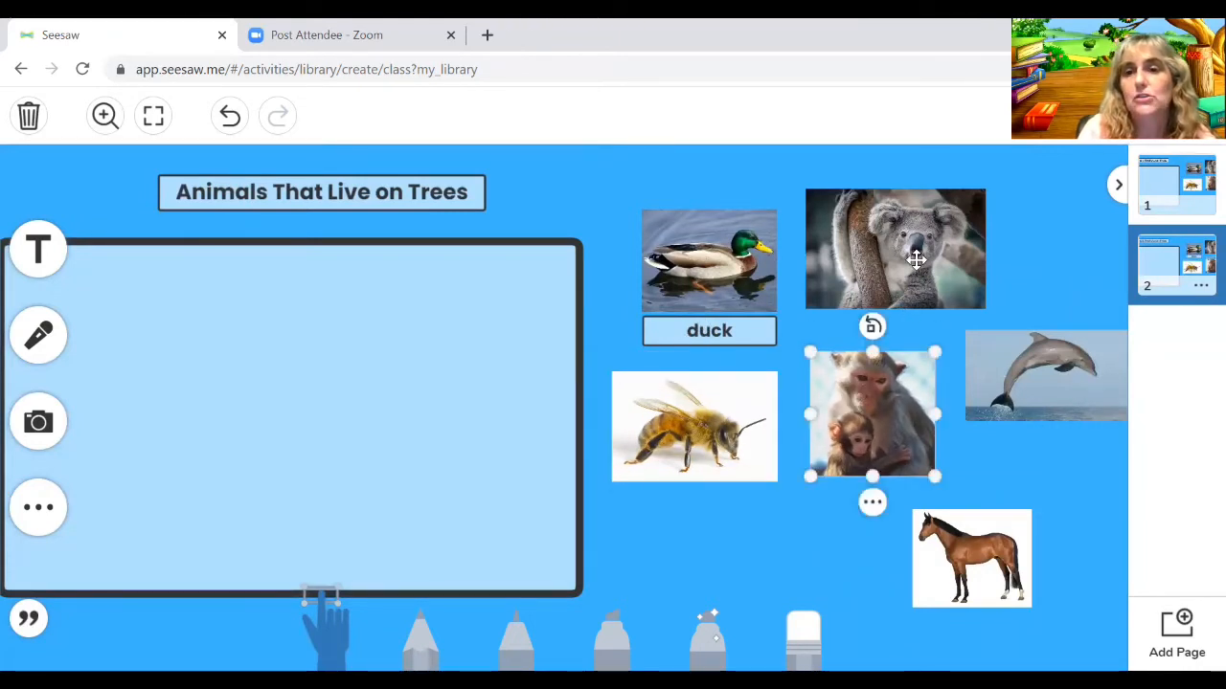
{"action": "left_click_drag", "start_coordinate": [917, 259], "coordinate": [962, 259]}
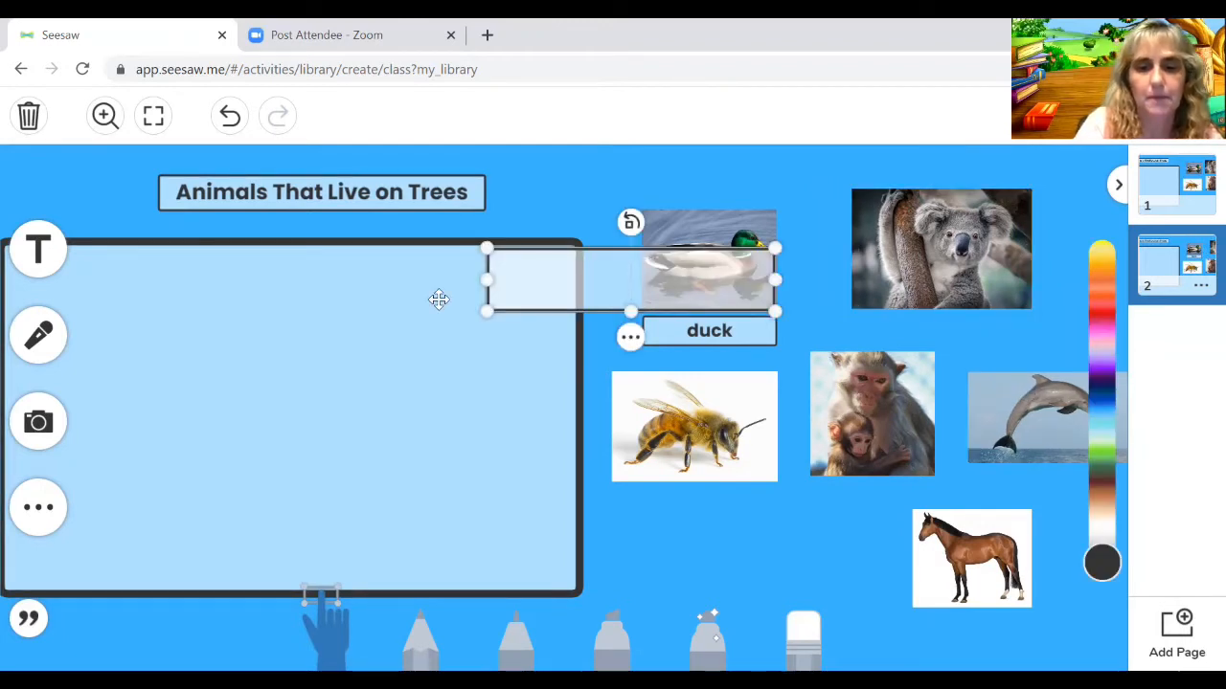
- Add a "Koala" label shrunk to the koala picture's width and move the picture and label into the box's upper right corner
{"action": "type", "text": "Koala"}
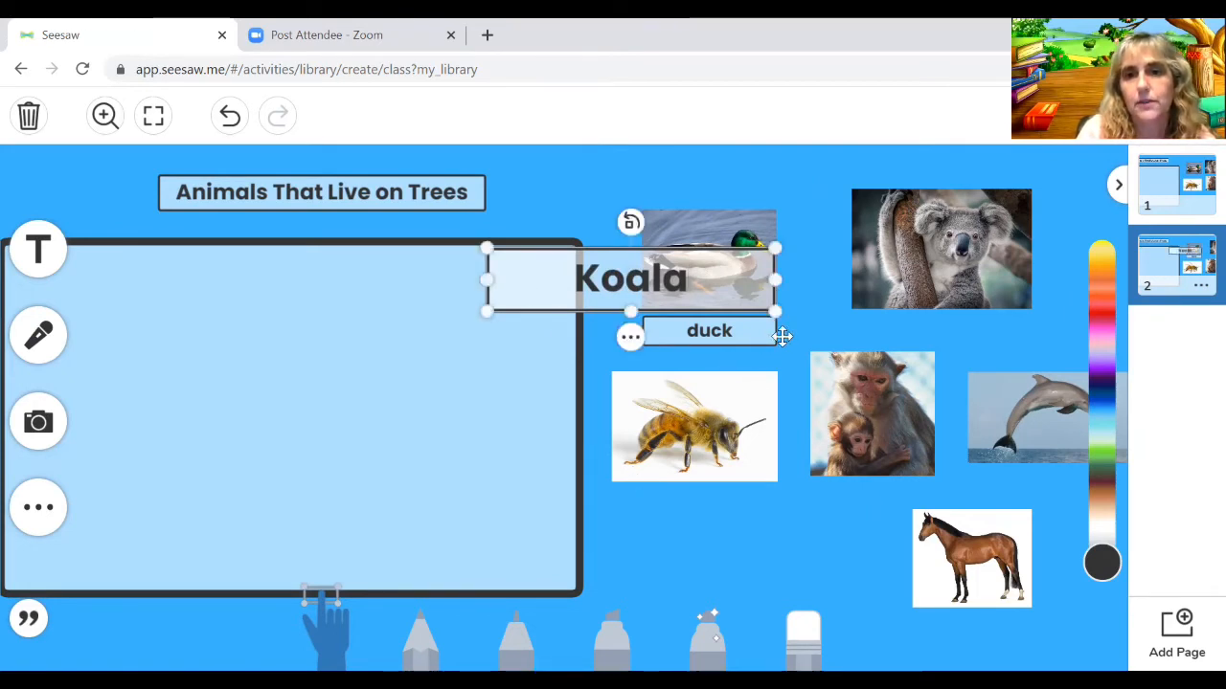
{"action": "left_click_drag", "start_coordinate": [773, 311], "coordinate": [974, 335]}
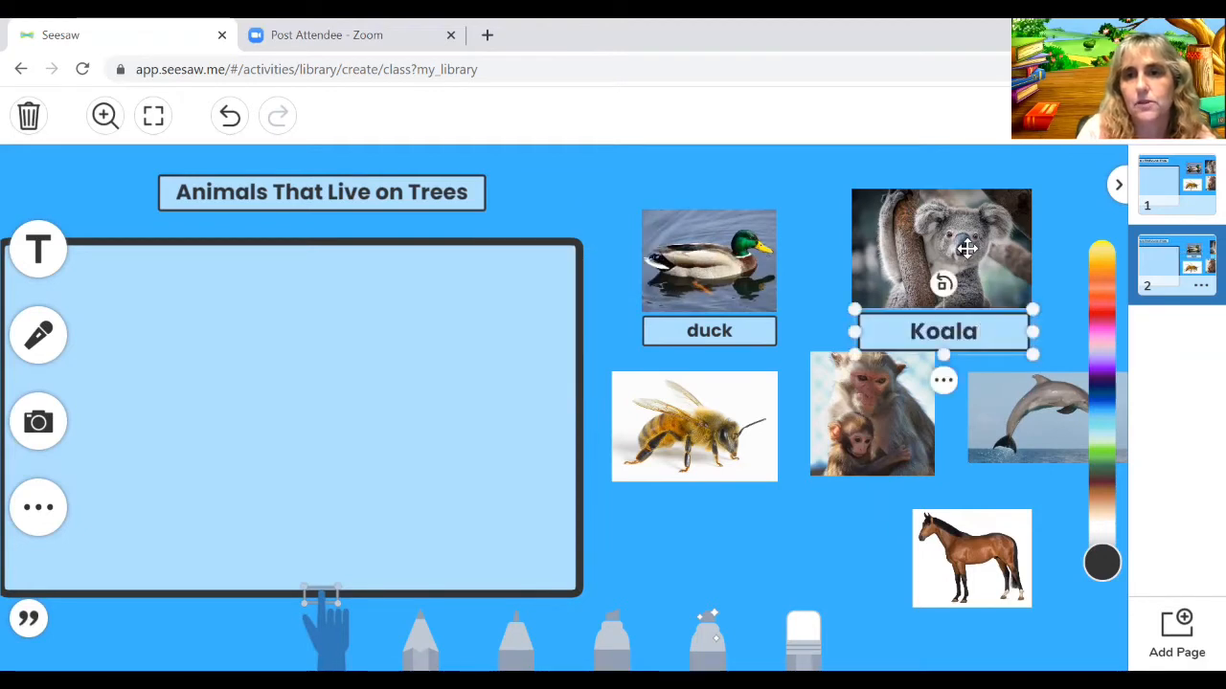
{"action": "left_click_drag", "start_coordinate": [963, 244], "coordinate": [484, 316]}
{"action": "left_click_drag", "start_coordinate": [887, 329], "coordinate": [413, 407]}
- Add a "bee" label about as wide as the bee picture and align it directly below the picture
{"action": "left_click_drag", "start_coordinate": [746, 516], "coordinate": [772, 539]}
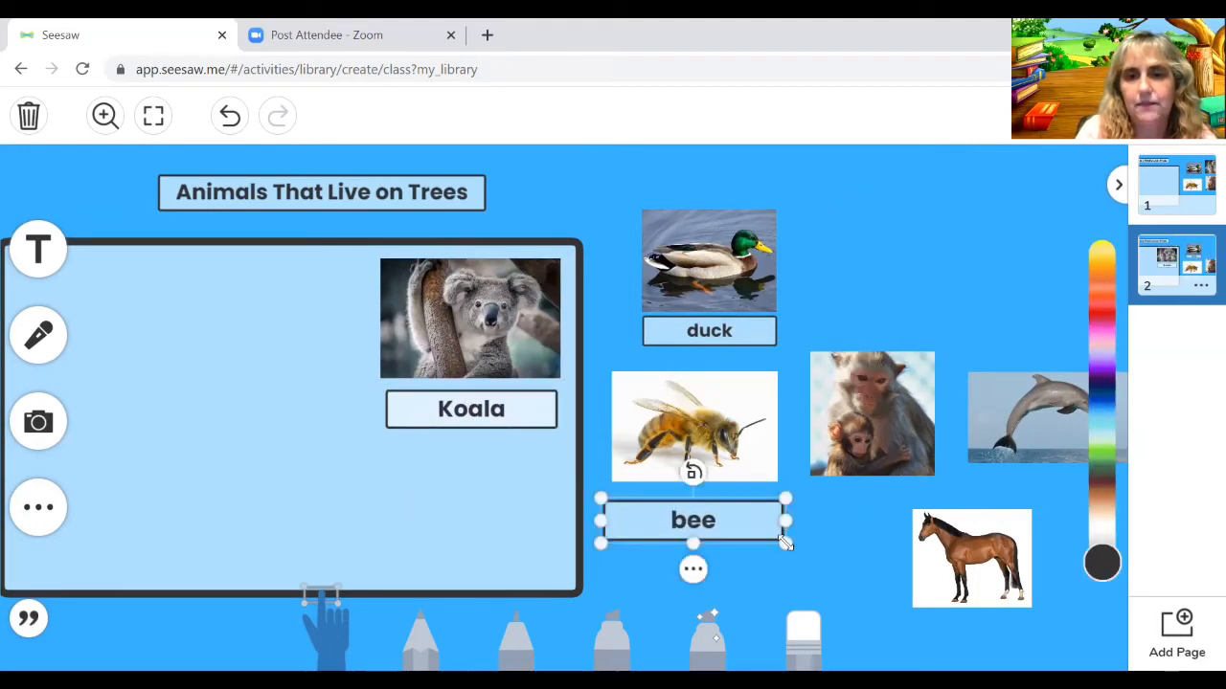
{"action": "left_click", "coordinate": [866, 414]}
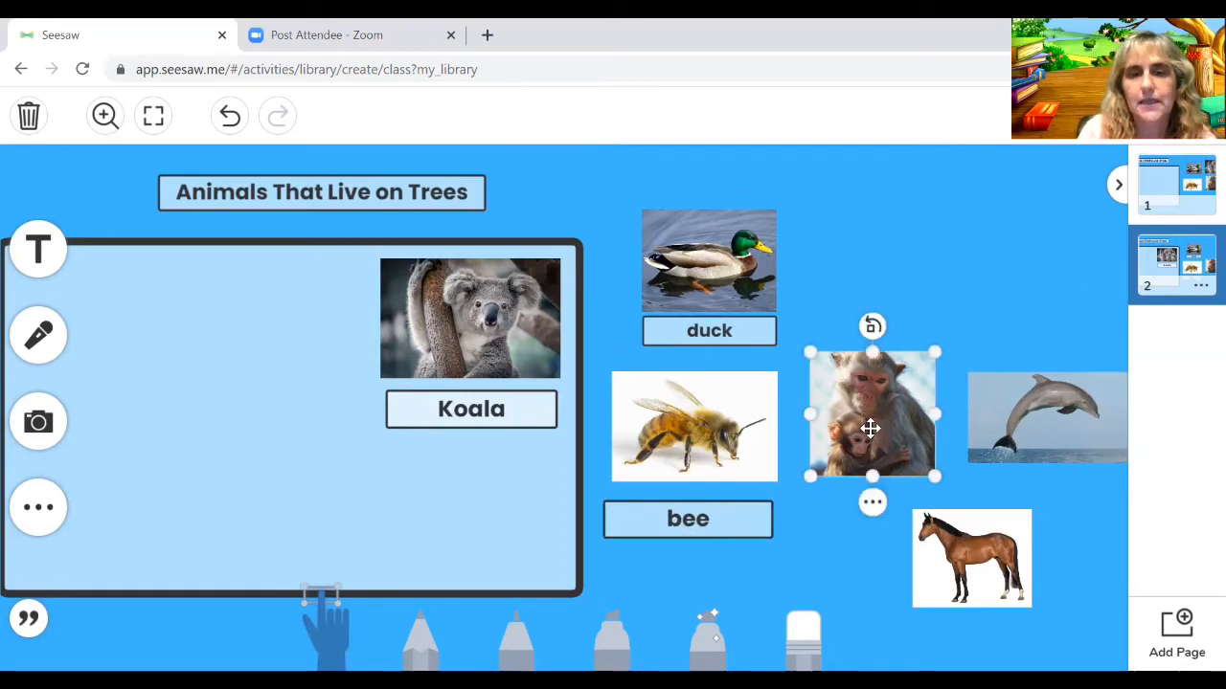
{"action": "left_click_drag", "start_coordinate": [700, 519], "coordinate": [706, 512]}
- Add a "monkey" label, shrink it to roughly the monkey picture's width and place it directly below the picture
{"action": "left_click", "coordinate": [850, 424]}
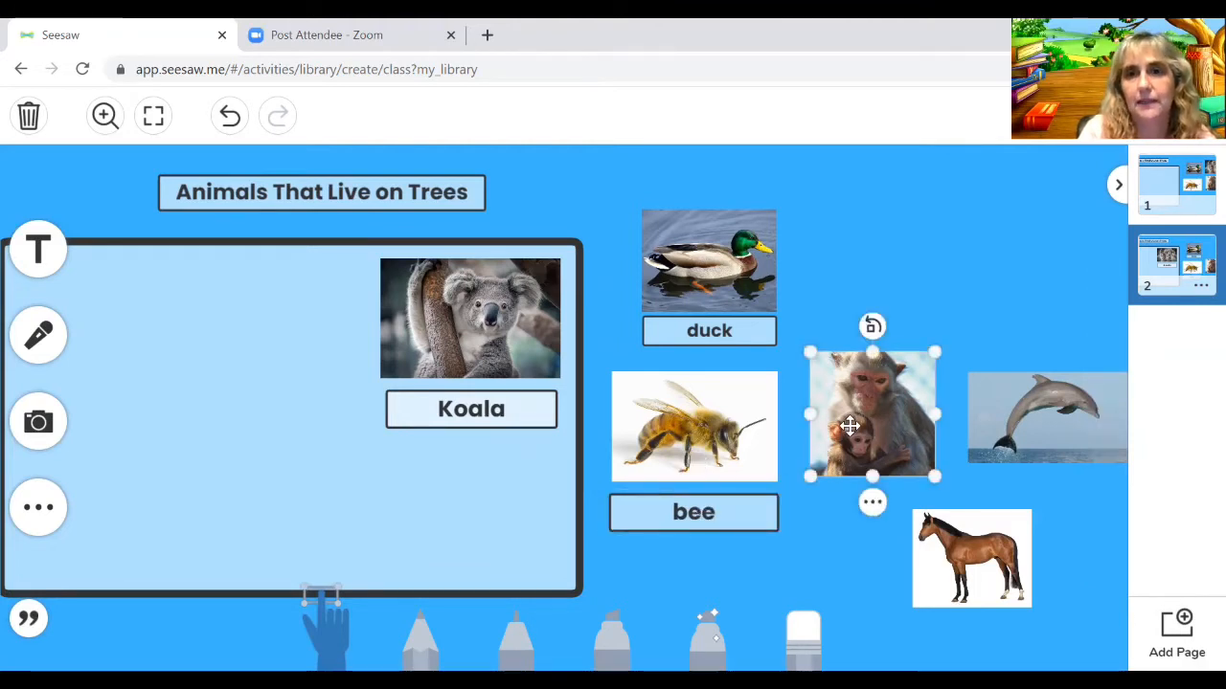
{"action": "left_click", "coordinate": [39, 250]}
{"action": "type", "text": "monkey"}
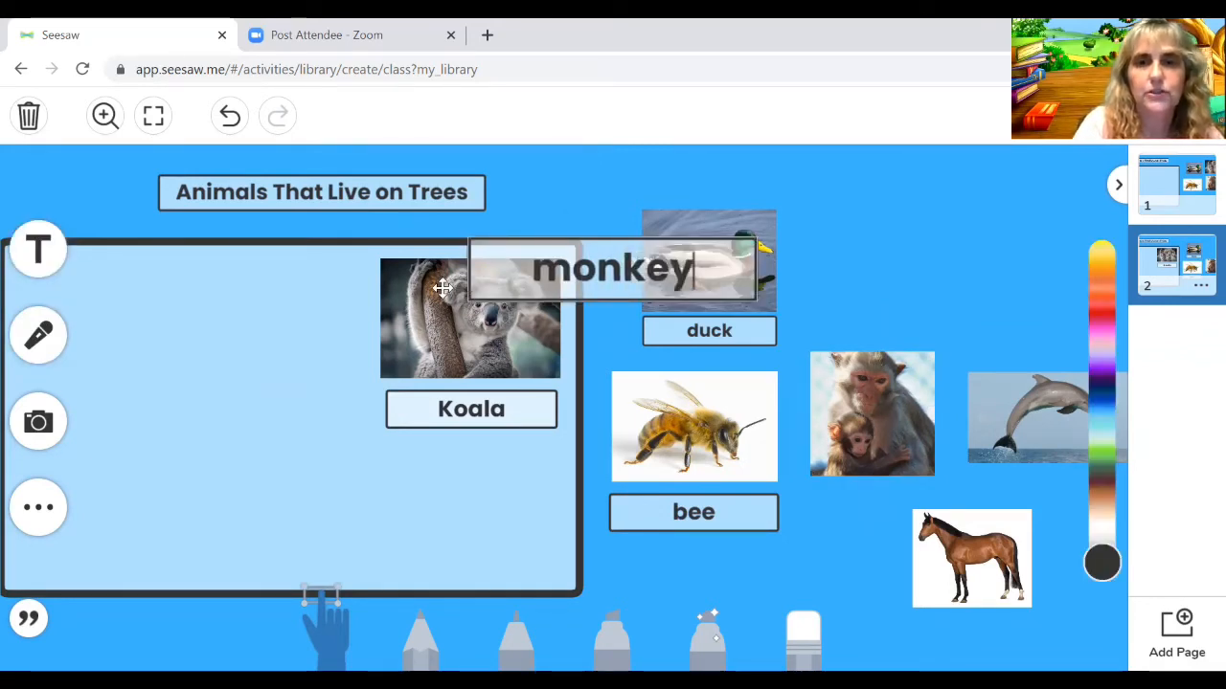
{"action": "left_click", "coordinate": [732, 304]}
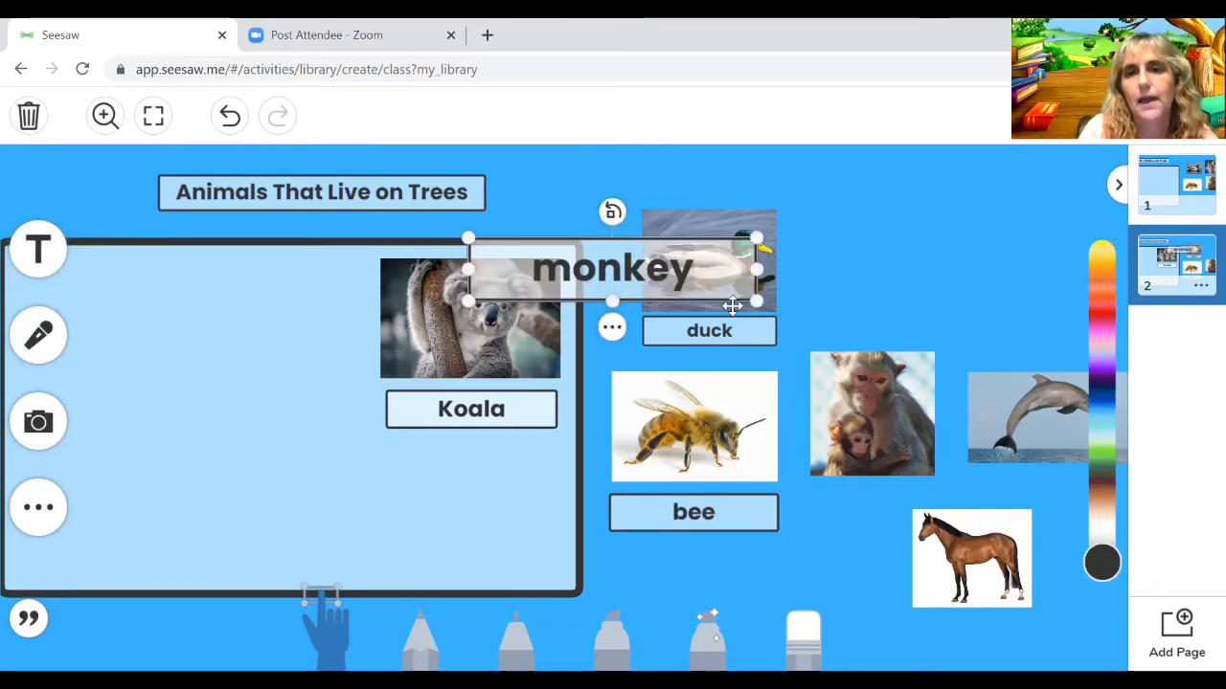
{"action": "left_click_drag", "start_coordinate": [756, 300], "coordinate": [938, 525]}
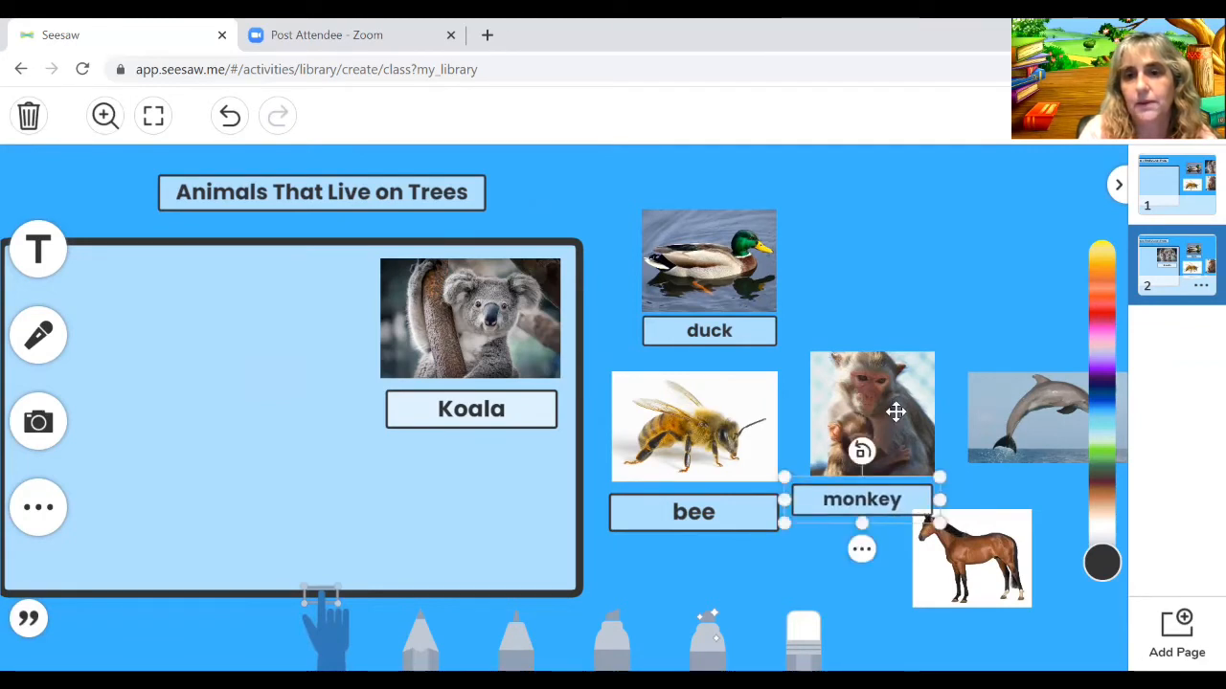
- Move the monkey picture and its label to the box's upper left and the bee picture and its label to the box's lower middle
{"action": "left_click_drag", "start_coordinate": [894, 411], "coordinate": [129, 324]}
{"action": "left_click_drag", "start_coordinate": [862, 498], "coordinate": [107, 415]}
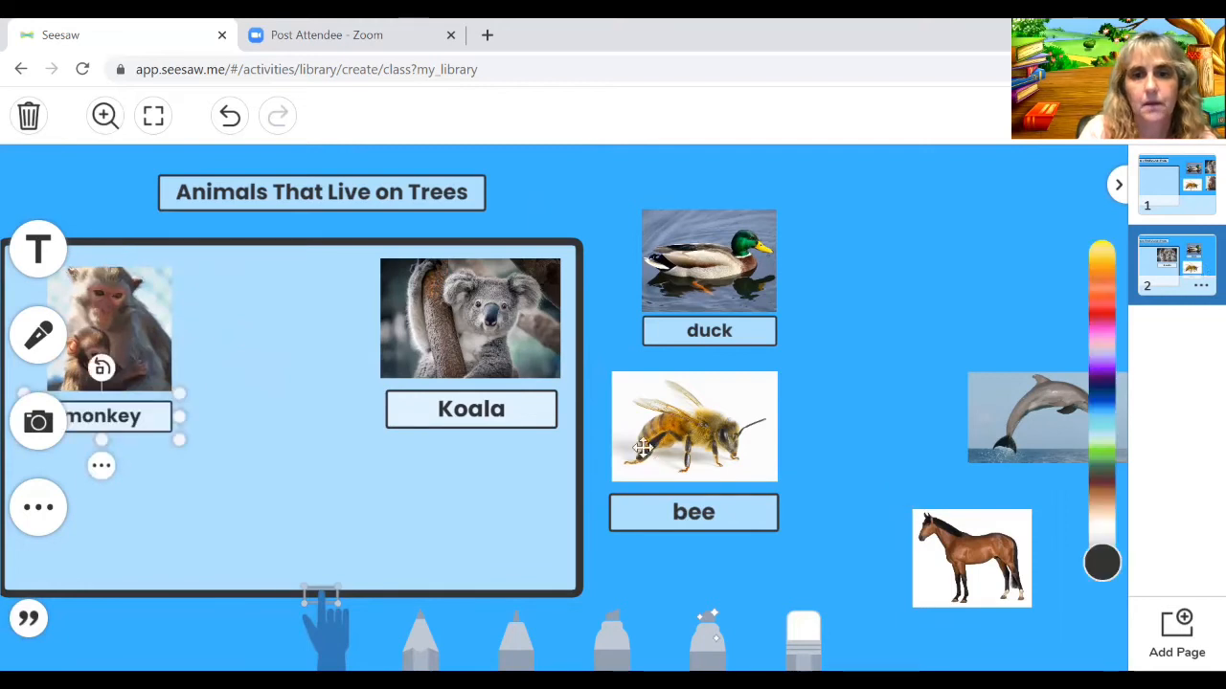
{"action": "left_click_drag", "start_coordinate": [659, 447], "coordinate": [240, 472]}
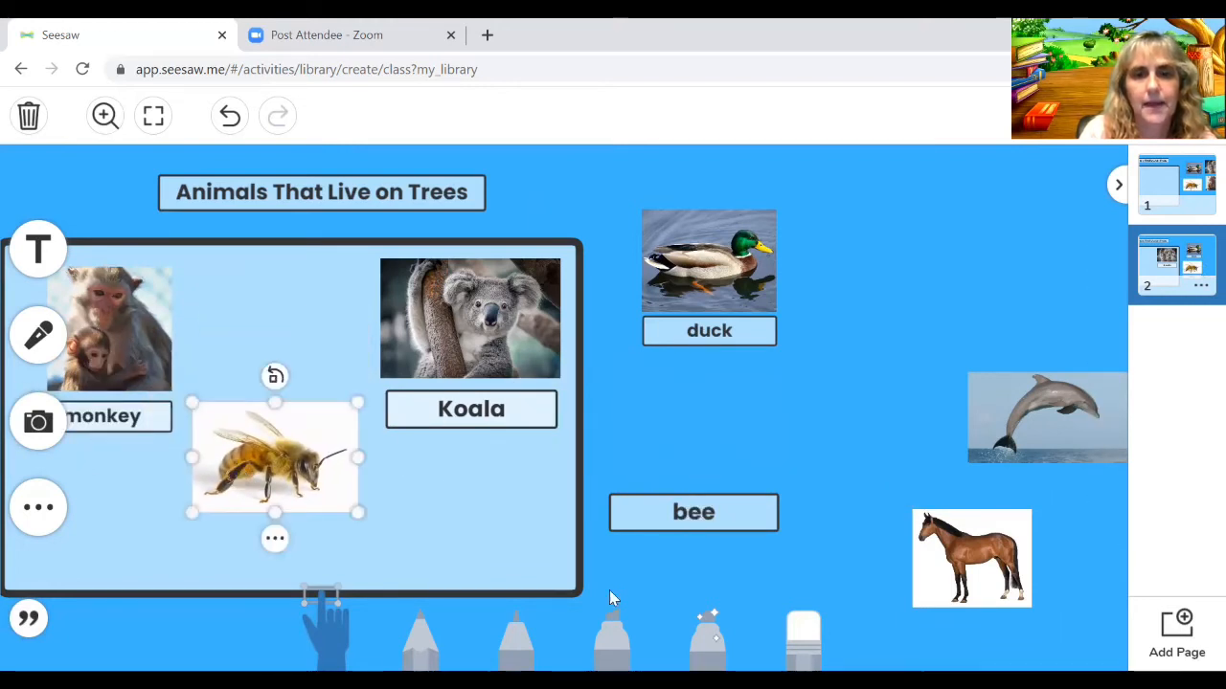
{"action": "left_click_drag", "start_coordinate": [711, 516], "coordinate": [288, 548]}
- Move the dolphin picture up and inward, and add a "dolphin" label shrunk to its width directly below it
{"action": "left_click_drag", "start_coordinate": [1034, 424], "coordinate": [936, 355]}
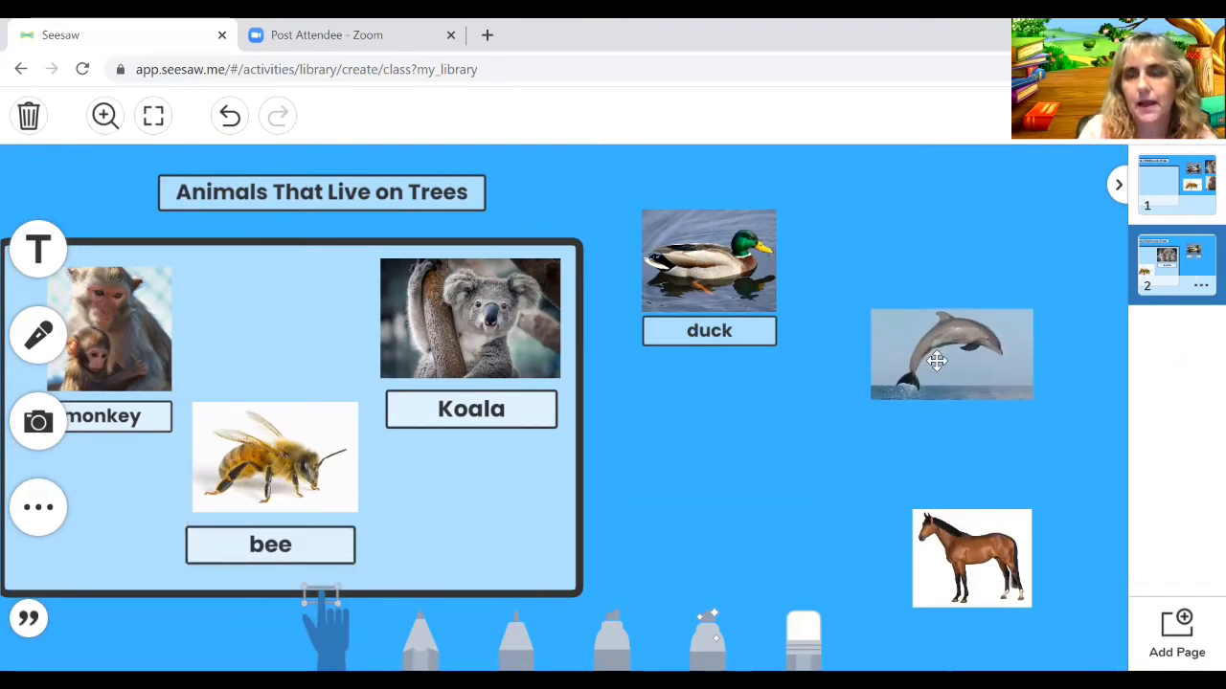
{"action": "left_click", "coordinate": [39, 248]}
{"action": "type", "text": "dolphin"}
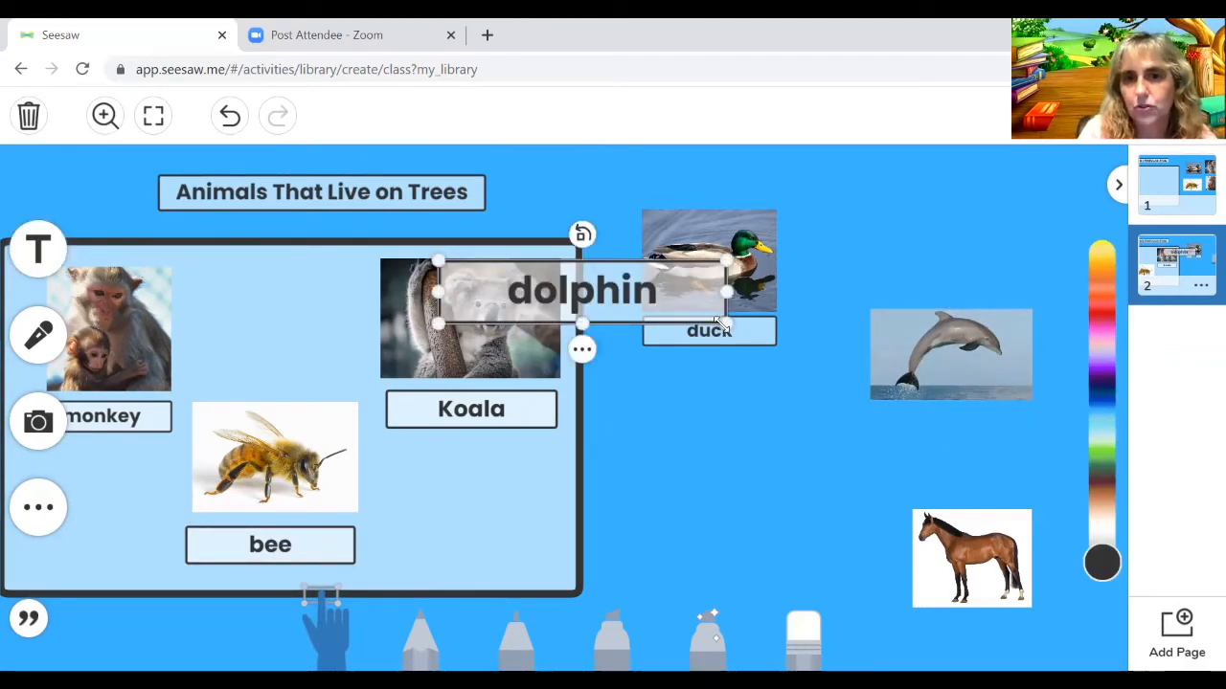
{"action": "left_click_drag", "start_coordinate": [717, 323], "coordinate": [654, 292]}
{"action": "left_click_drag", "start_coordinate": [621, 287], "coordinate": [1004, 427]}
{"action": "left_click_drag", "start_coordinate": [1007, 377], "coordinate": [1012, 340]}
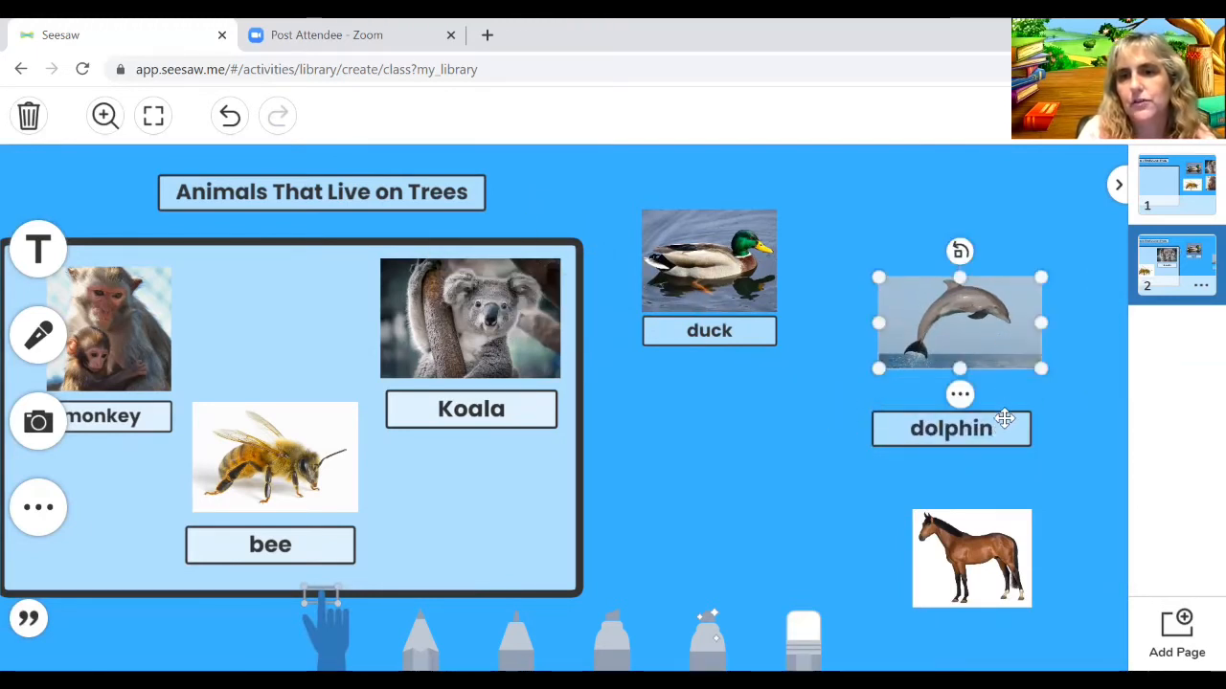
{"action": "left_click_drag", "start_coordinate": [1004, 428], "coordinate": [1009, 397]}
- Add a reduced "horses" label, move the horse picture up and inward, and place the label directly below it
{"action": "left_click", "coordinate": [993, 533]}
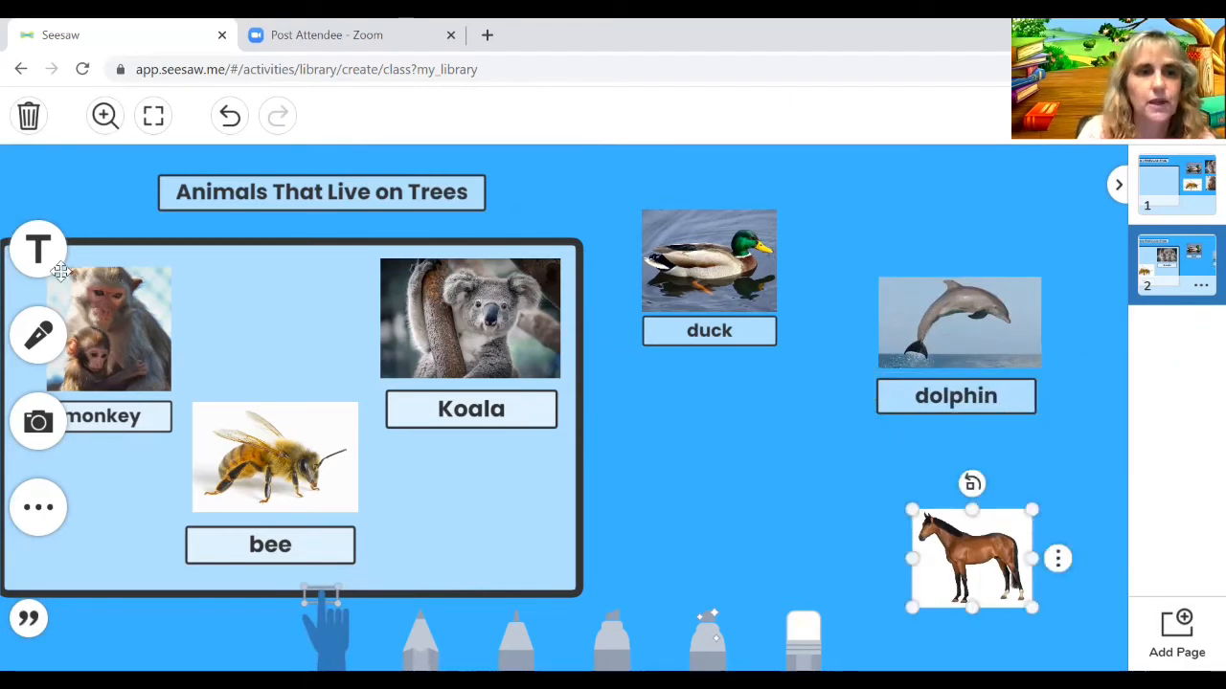
{"action": "left_click", "coordinate": [38, 251]}
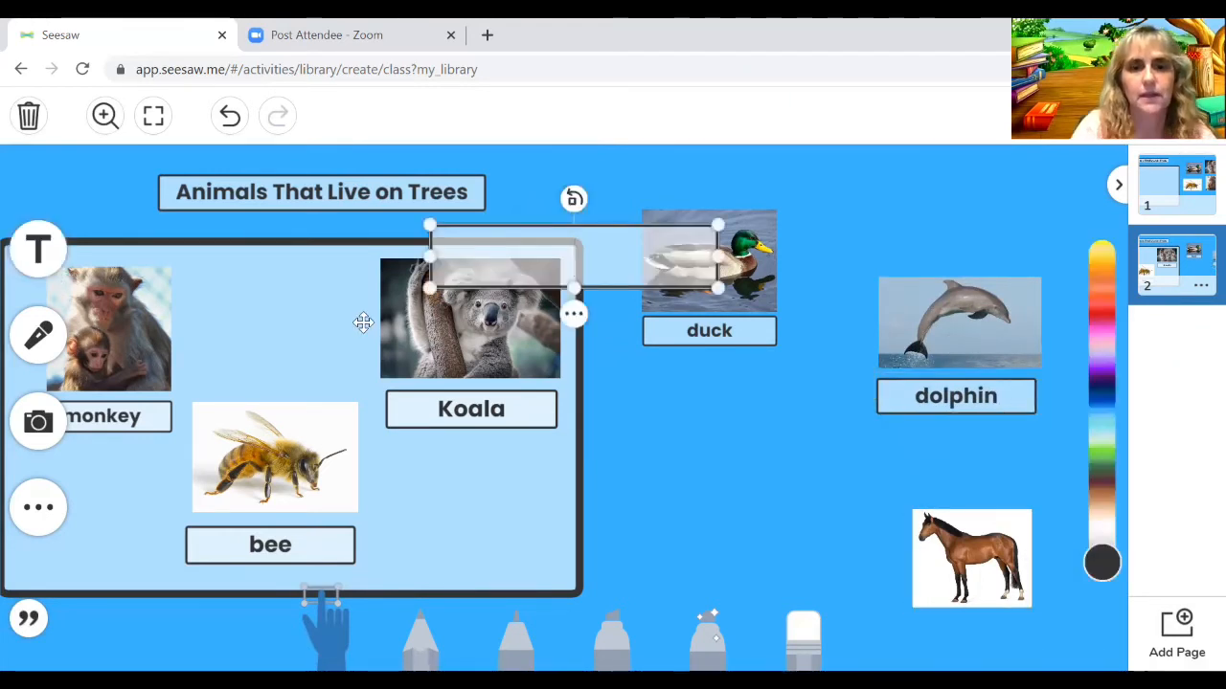
{"action": "type", "text": "horse"}
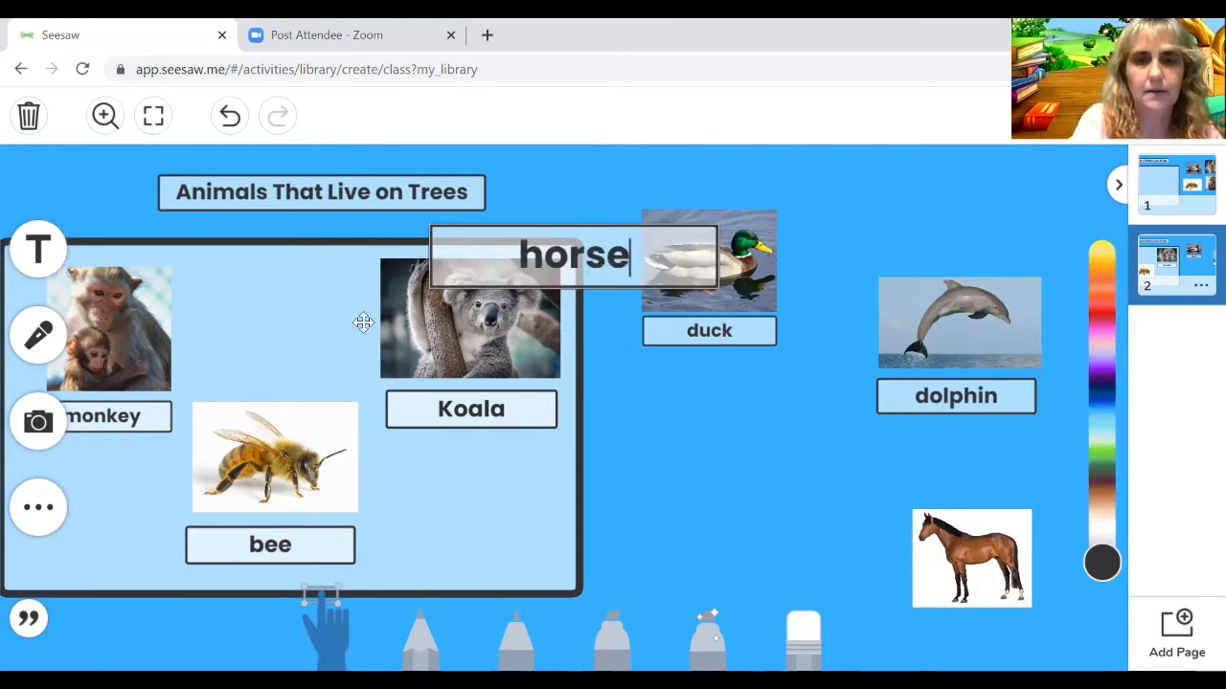
{"action": "type", "text": "s"}
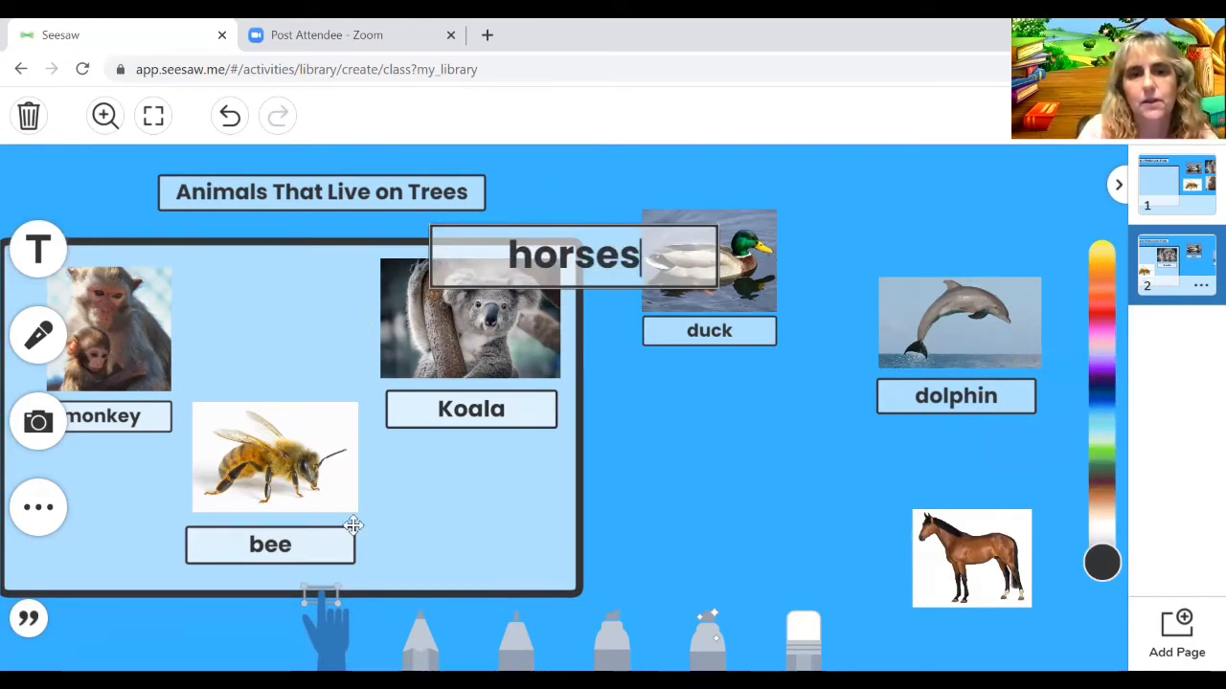
{"action": "left_click", "coordinate": [323, 630]}
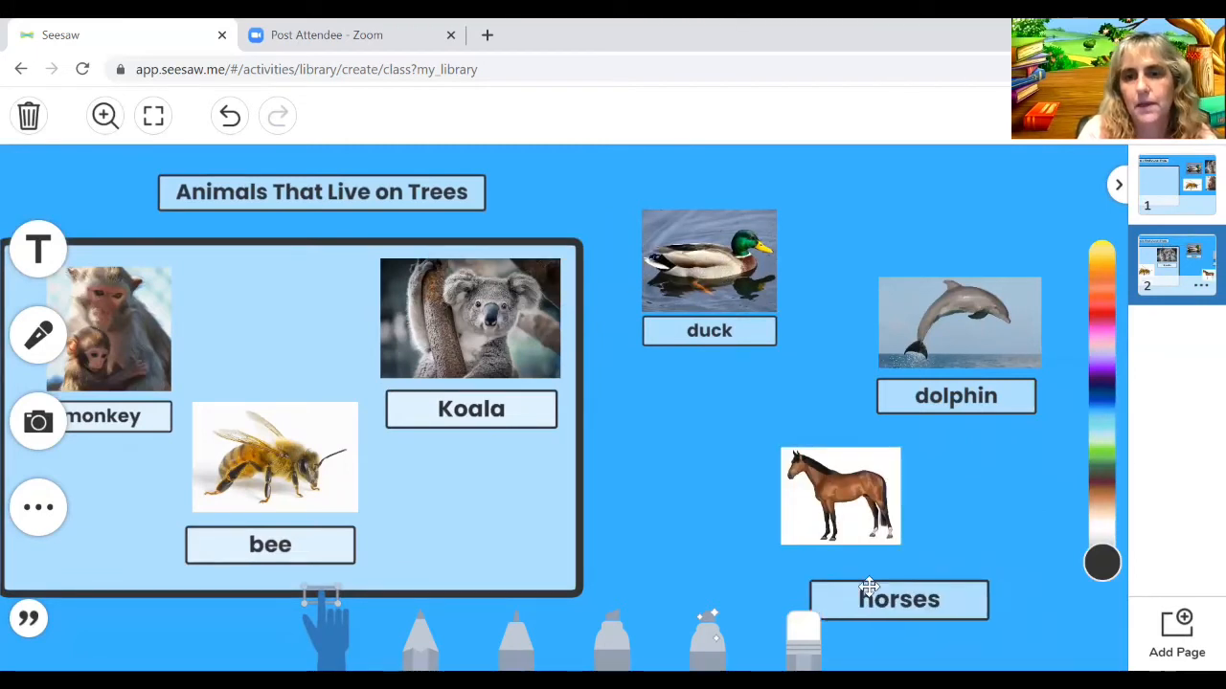
{"action": "left_click_drag", "start_coordinate": [867, 583], "coordinate": [841, 560]}
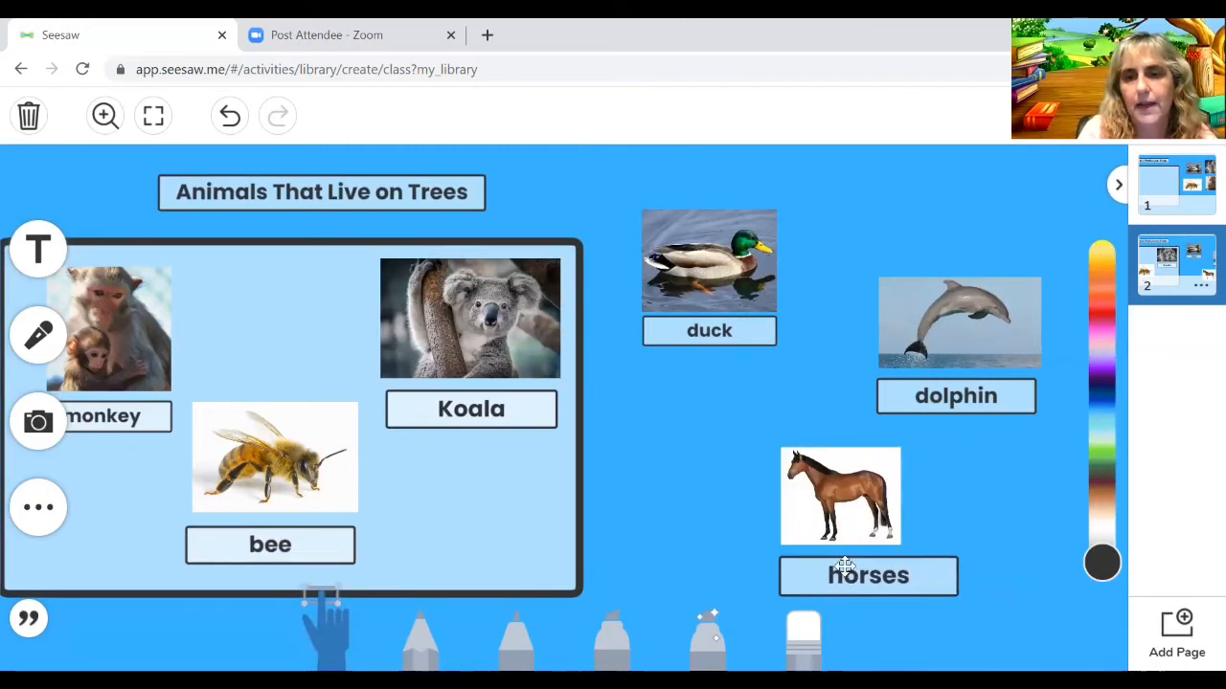
- Enlarge the horse picture slightly and fit the "horses" label to its width directly below it
{"action": "left_click_drag", "start_coordinate": [960, 596], "coordinate": [911, 594]}
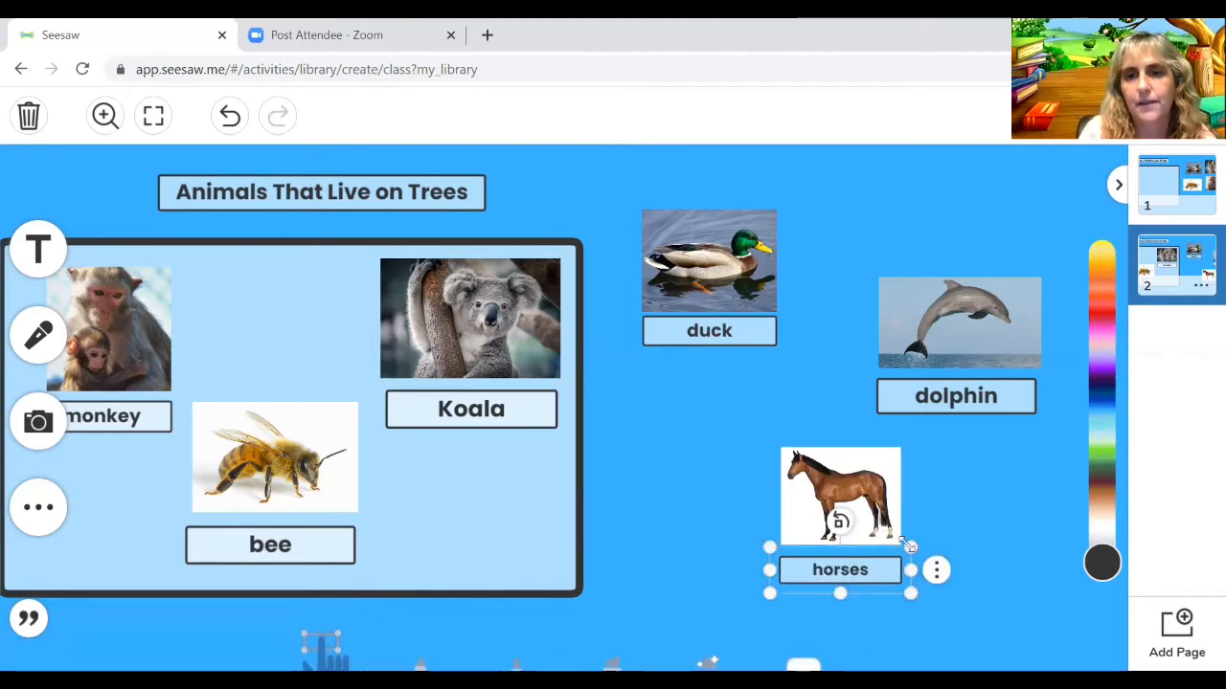
{"action": "left_click", "coordinate": [887, 520]}
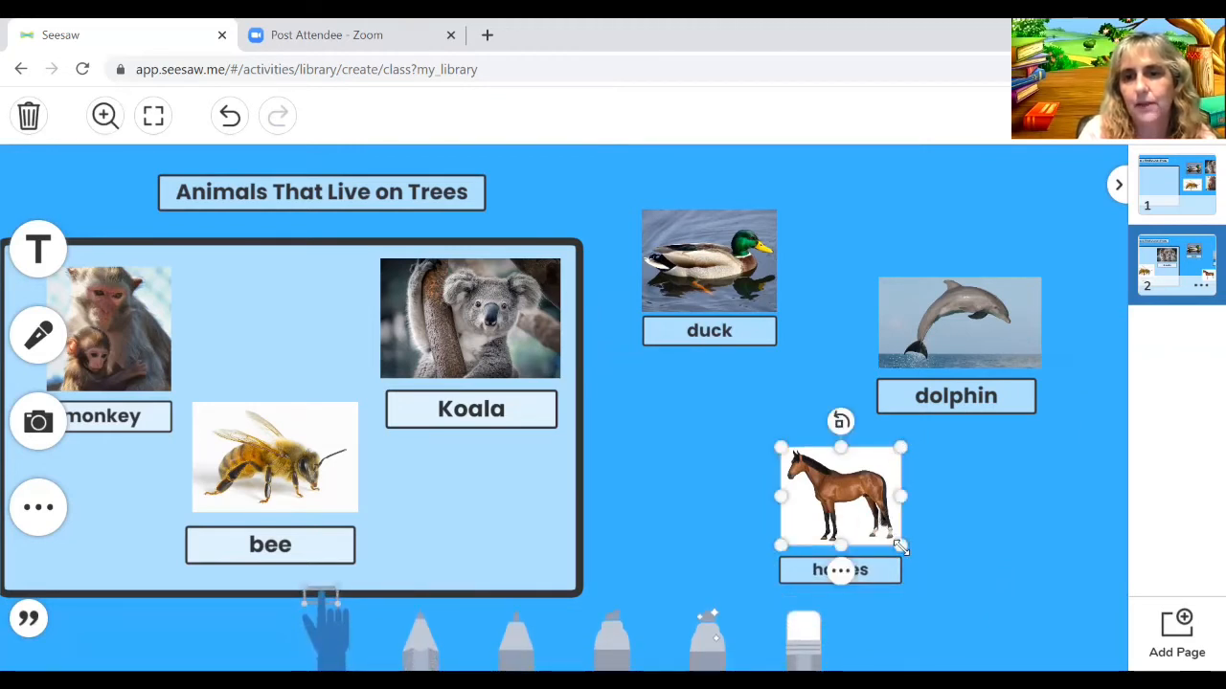
{"action": "left_click_drag", "start_coordinate": [901, 546], "coordinate": [904, 599]}
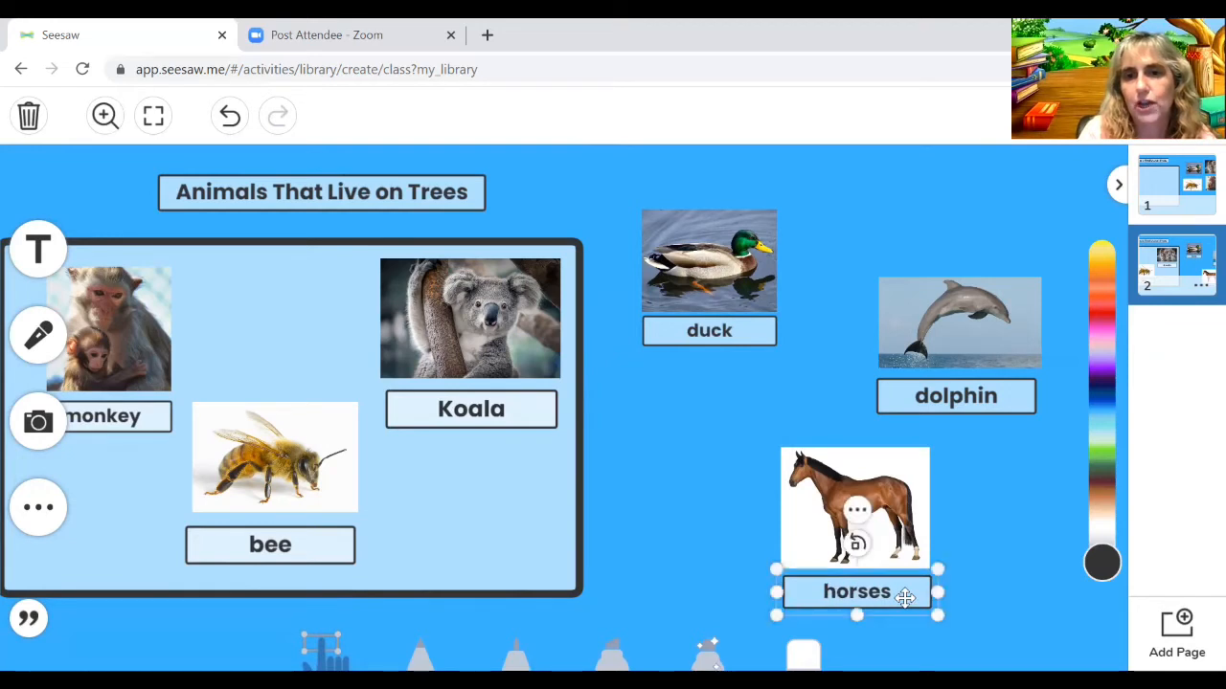
- Lock the koala picture and its label, and unlock the label again
{"action": "left_click", "coordinate": [469, 349]}
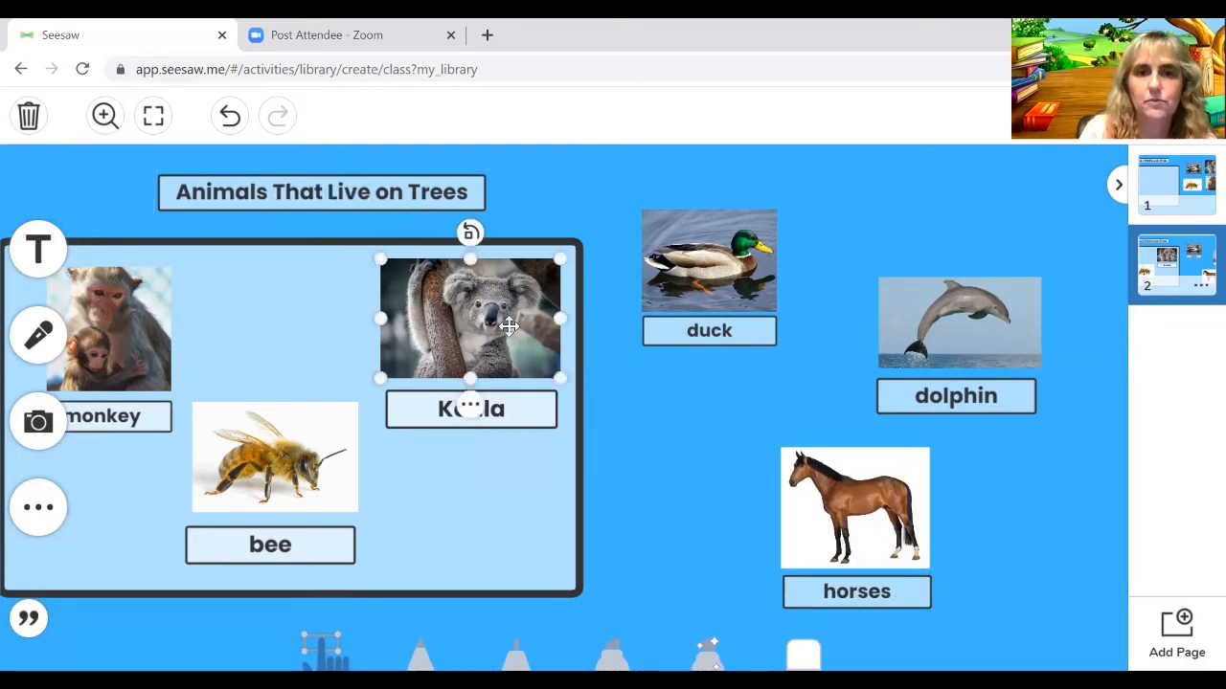
{"action": "left_click", "coordinate": [470, 408]}
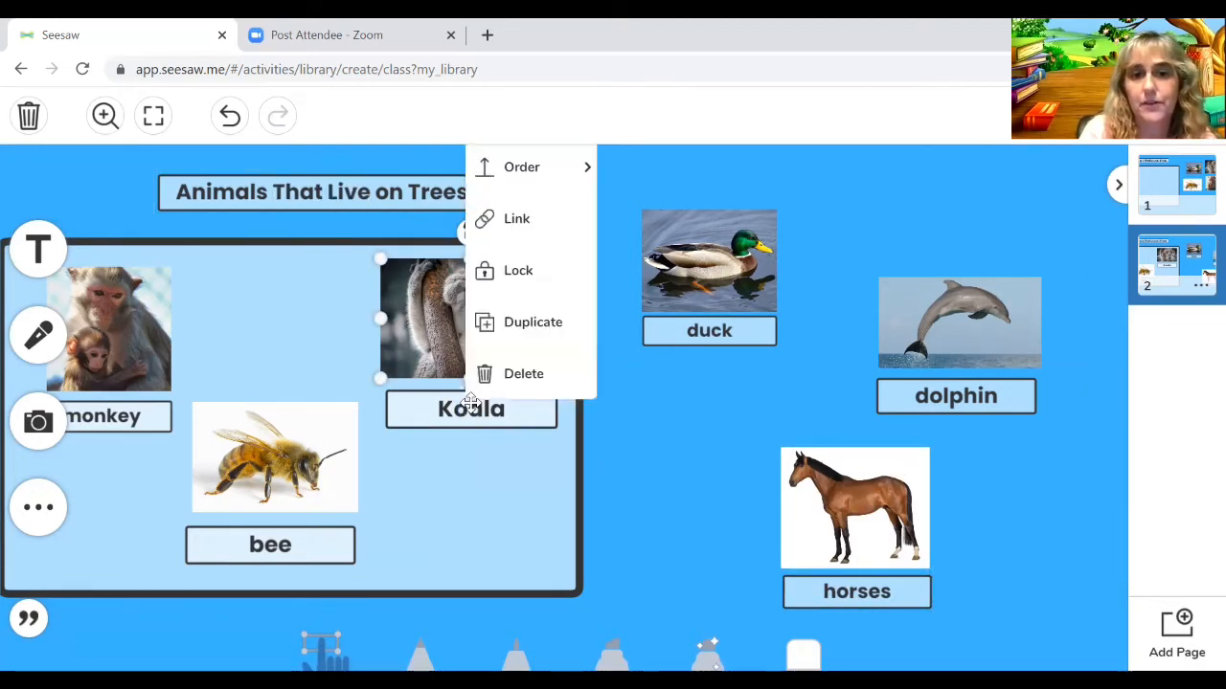
{"action": "left_click", "coordinate": [510, 282]}
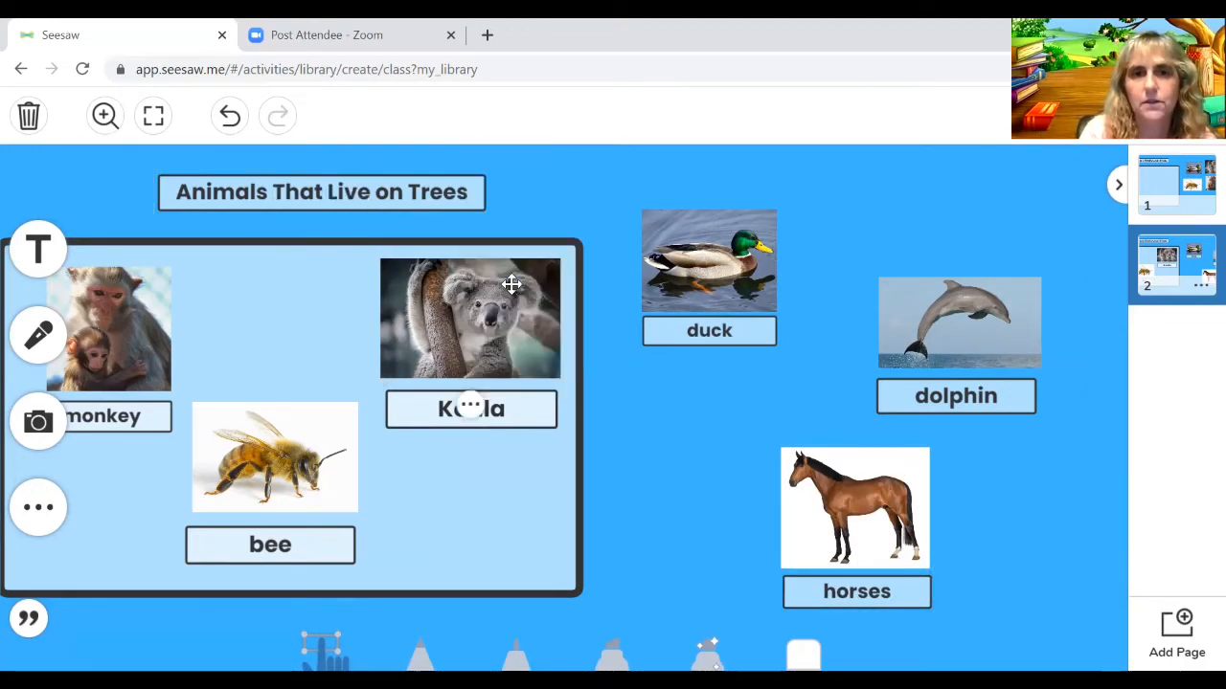
{"action": "left_click", "coordinate": [504, 411]}
{"action": "left_click", "coordinate": [472, 457]}
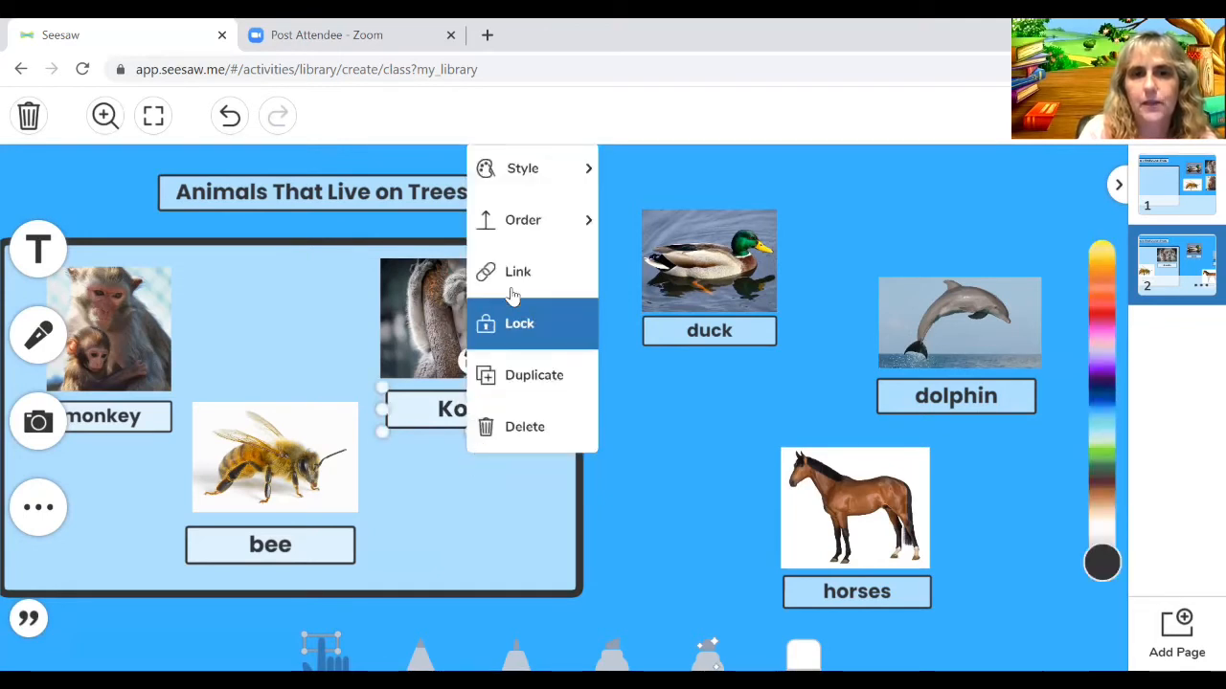
{"action": "left_click", "coordinate": [520, 323]}
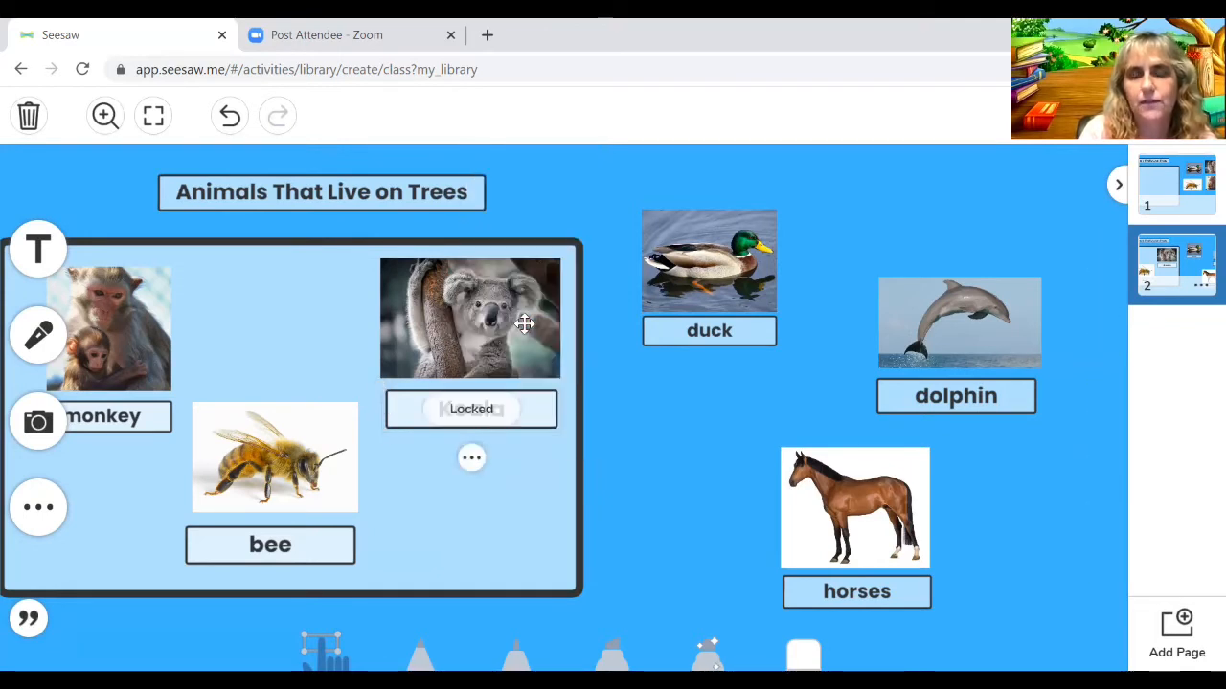
{"action": "left_click", "coordinate": [471, 458]}
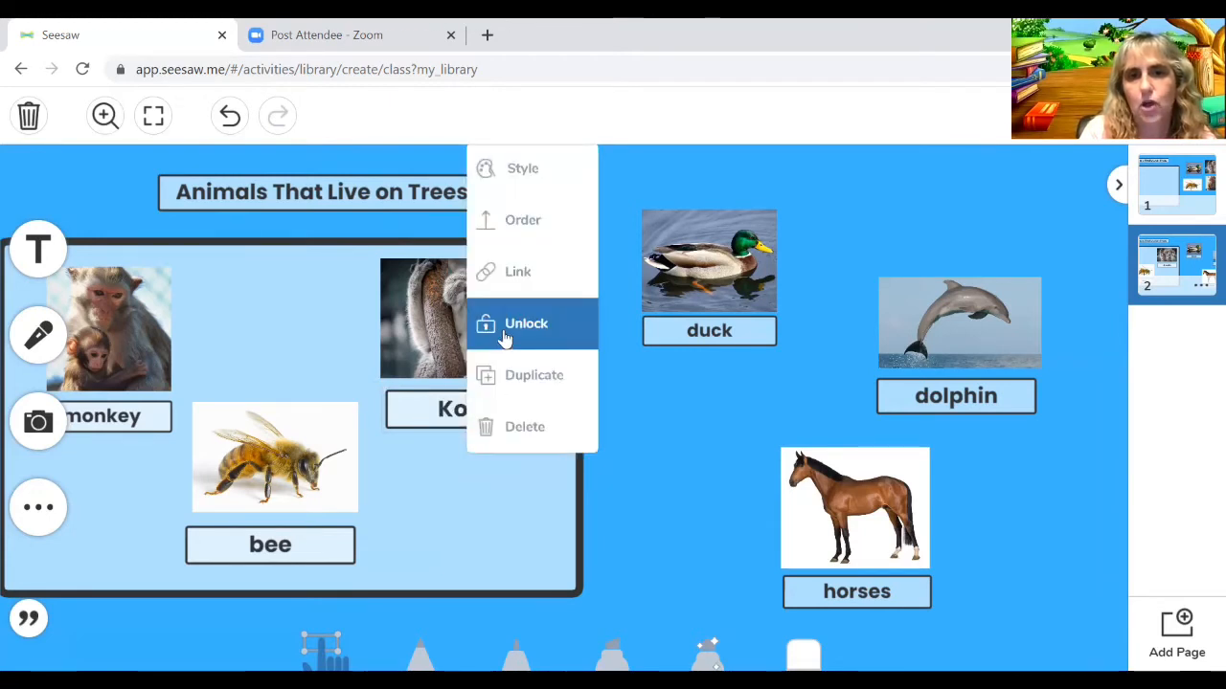
{"action": "left_click", "coordinate": [504, 325]}
- Lock the "bee" label below the bee picture
{"action": "left_click", "coordinate": [320, 539]}
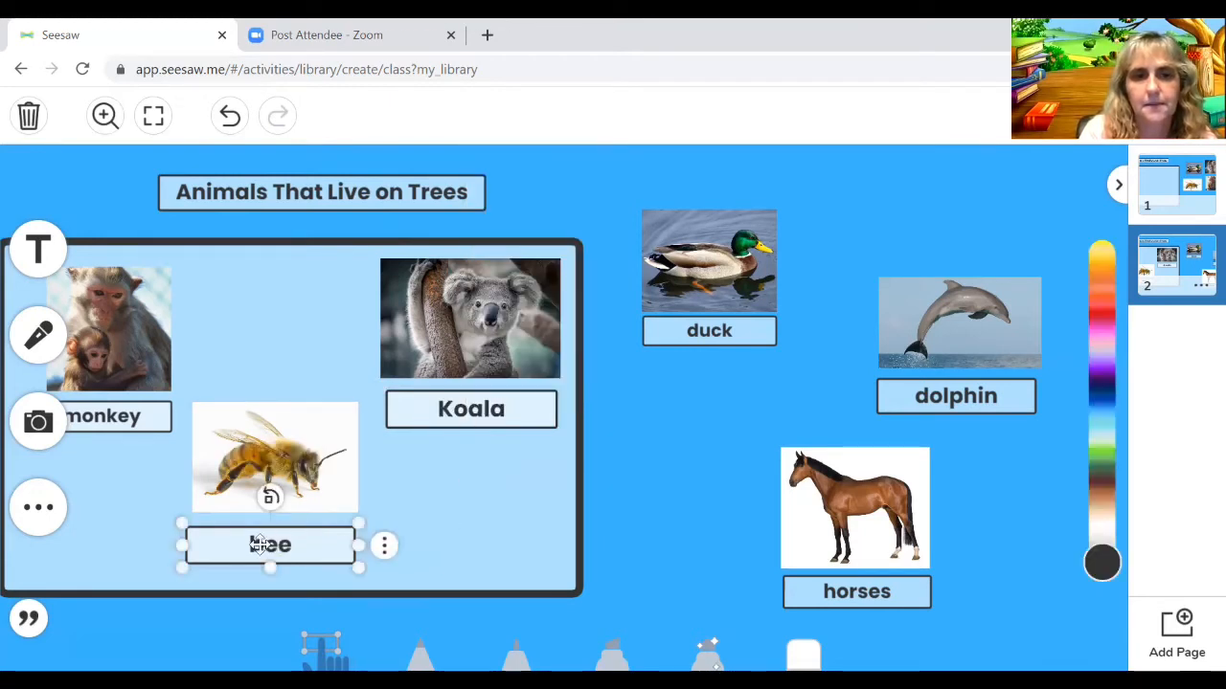
{"action": "left_click", "coordinate": [384, 548]}
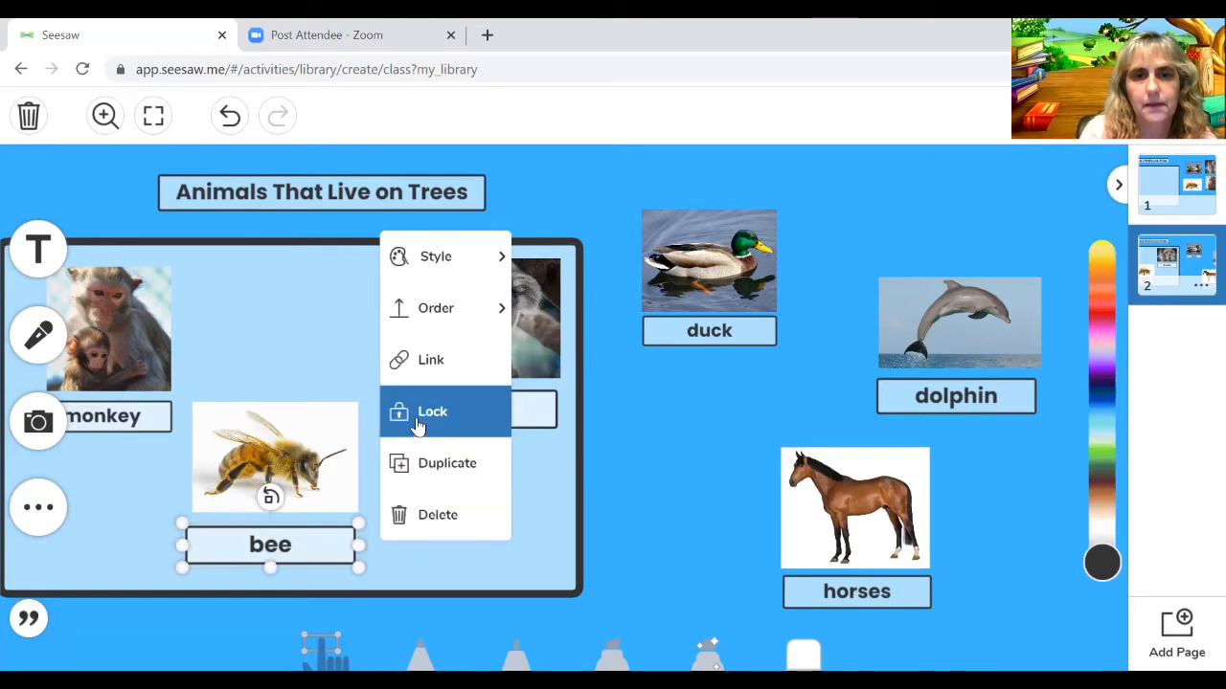
{"action": "left_click", "coordinate": [416, 412]}
- Lock the monkey picture and the "monkey" label below it
{"action": "left_click", "coordinate": [101, 350]}
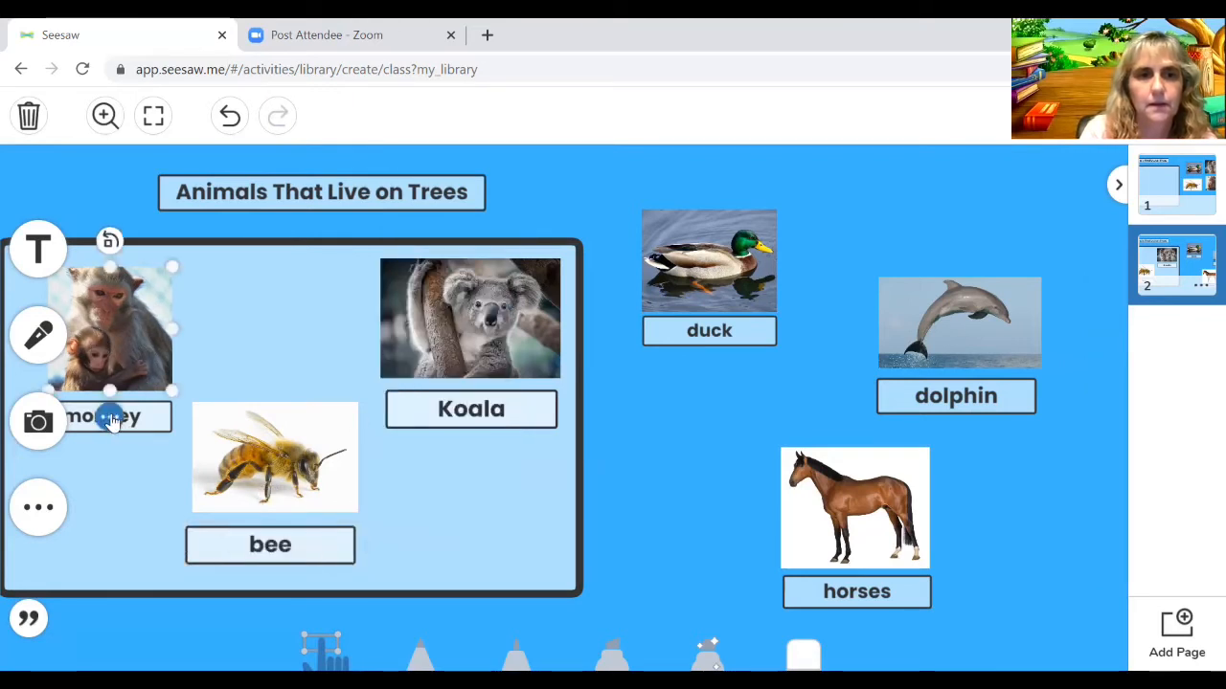
{"action": "left_click", "coordinate": [109, 416]}
{"action": "left_click", "coordinate": [156, 283]}
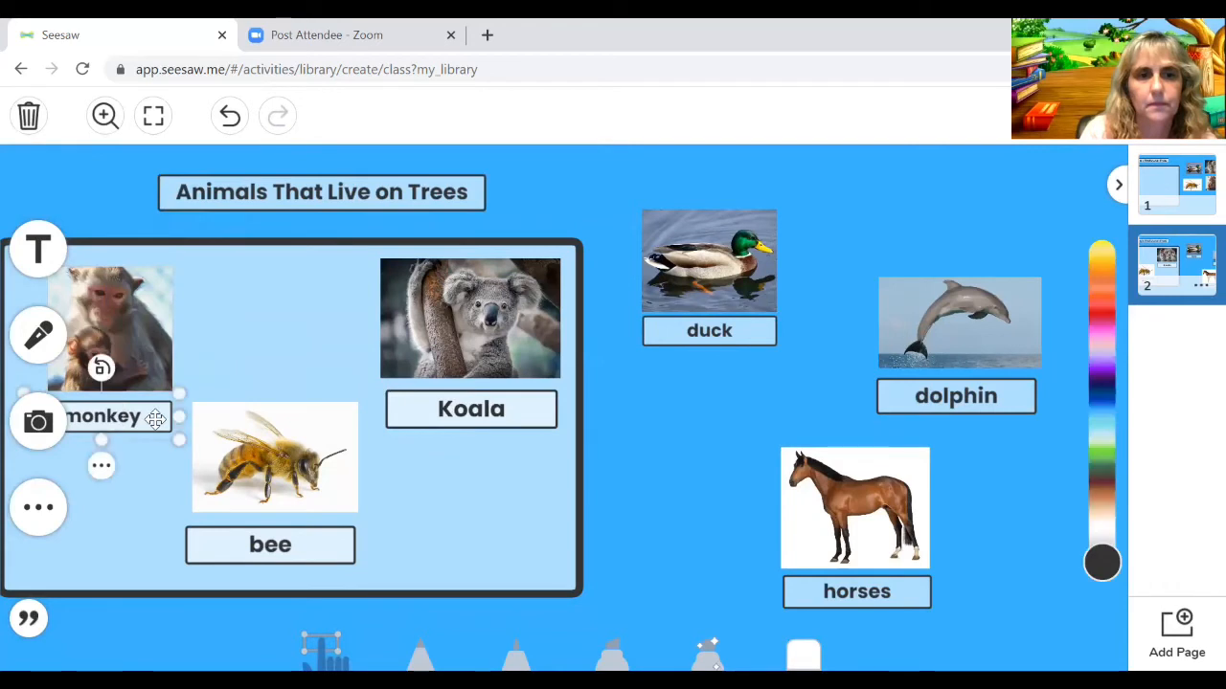
{"action": "left_click", "coordinate": [100, 466]}
{"action": "left_click", "coordinate": [143, 333]}
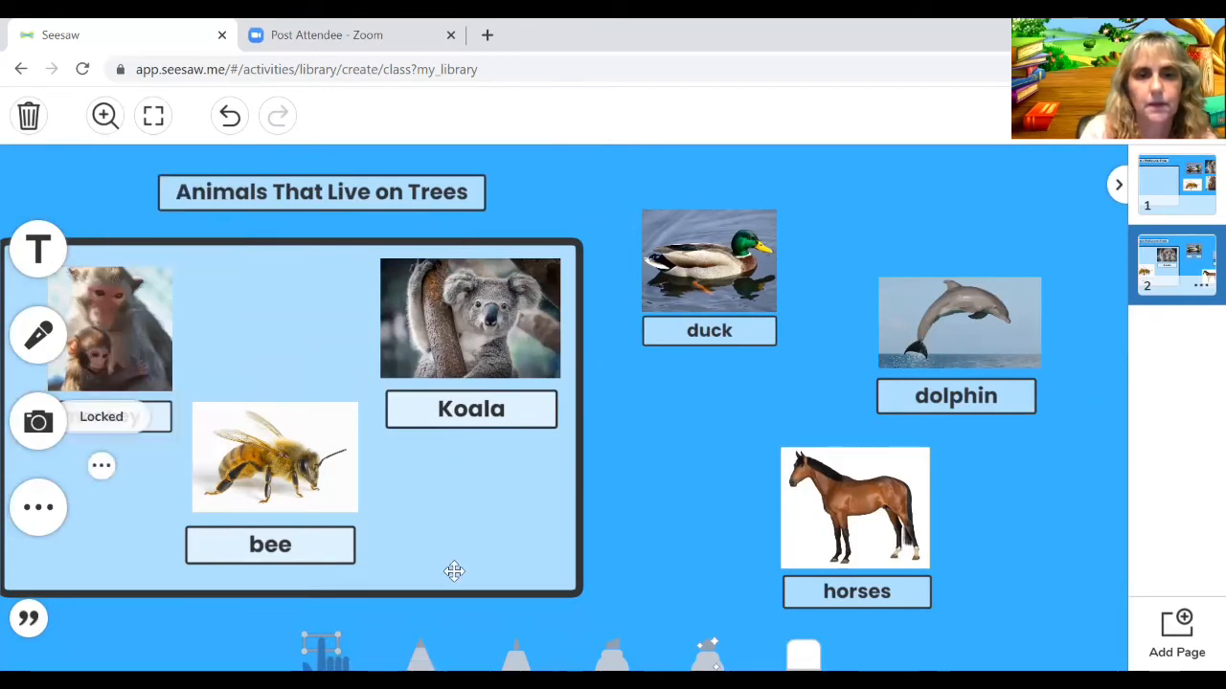
{"action": "left_click", "coordinate": [606, 417]}
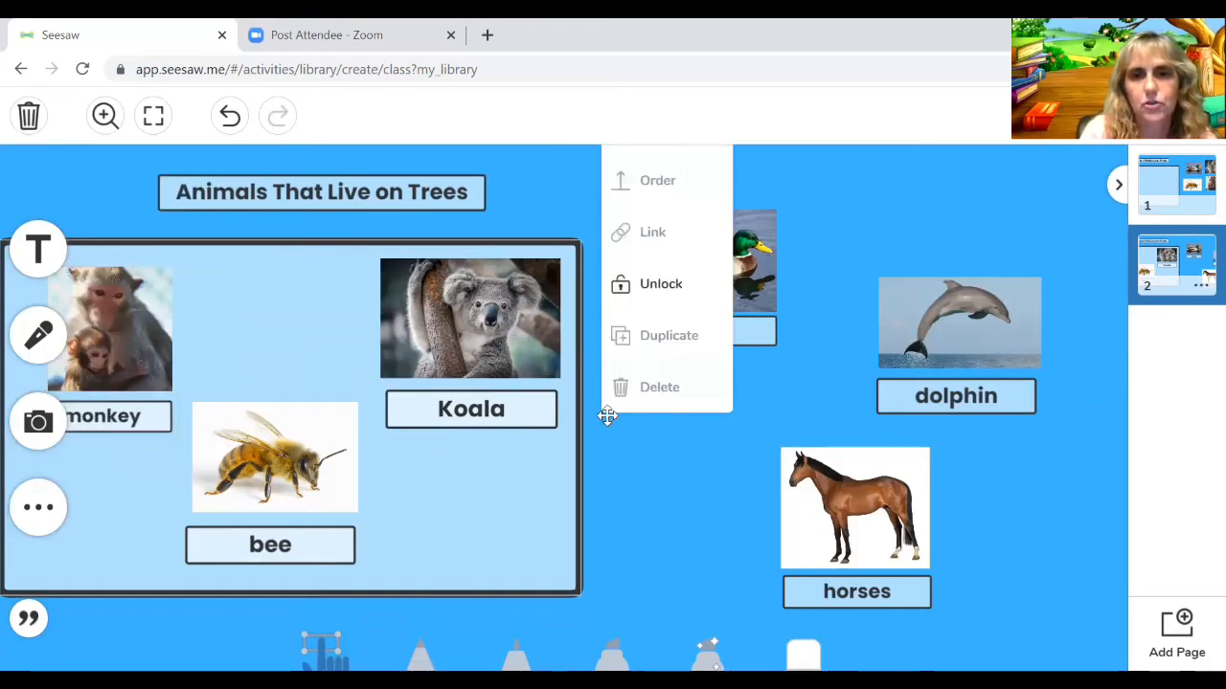
{"action": "left_click", "coordinate": [649, 459]}
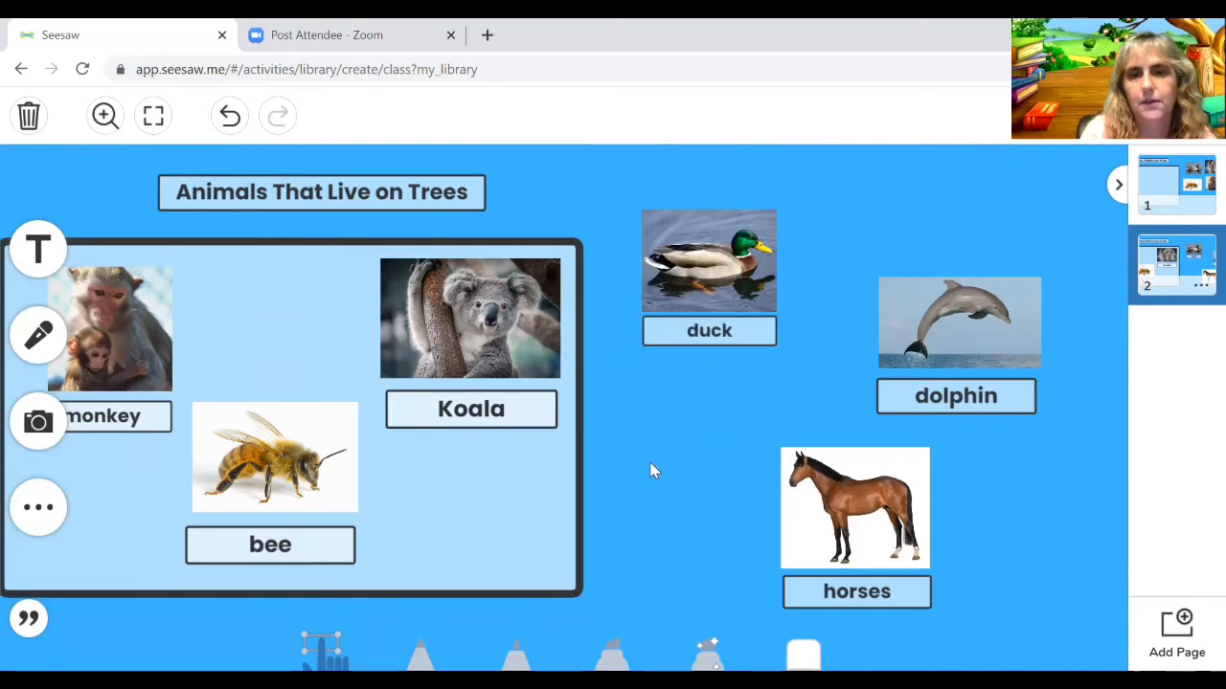
- Lock the dolphin picture and the "dolphin" label below it
{"action": "left_click", "coordinate": [914, 343]}
{"action": "left_click", "coordinate": [955, 395]}
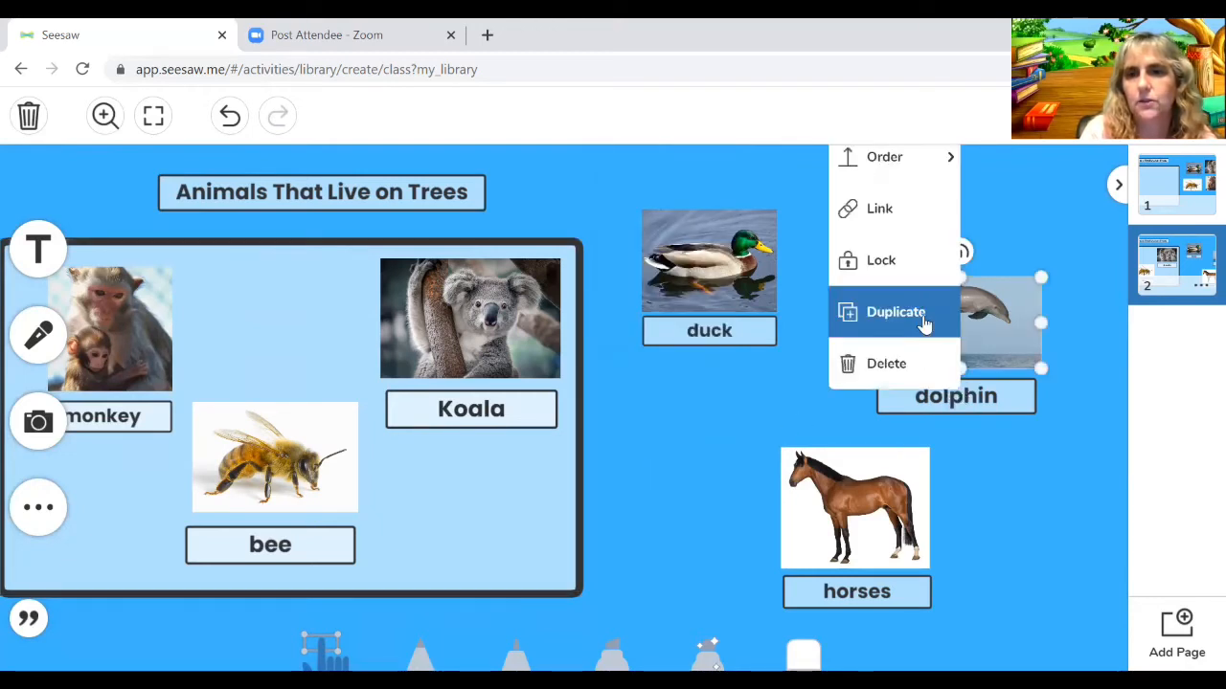
{"action": "left_click", "coordinate": [917, 269]}
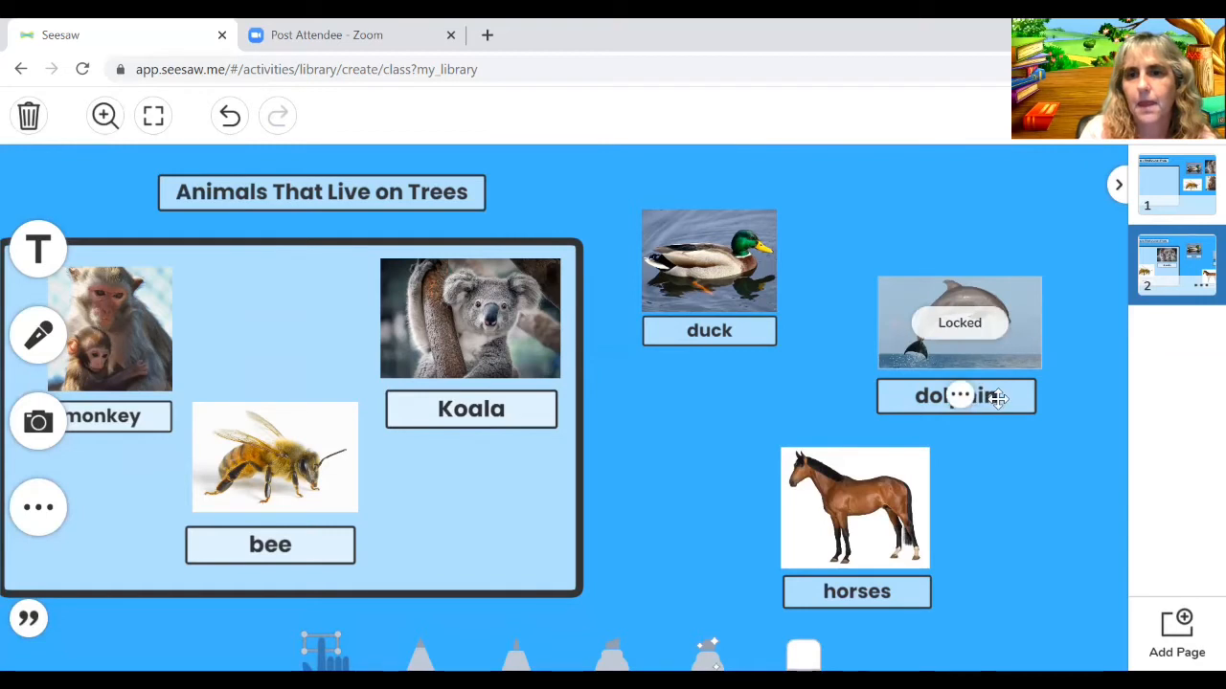
{"action": "left_click", "coordinate": [996, 396]}
{"action": "left_click", "coordinate": [957, 447]}
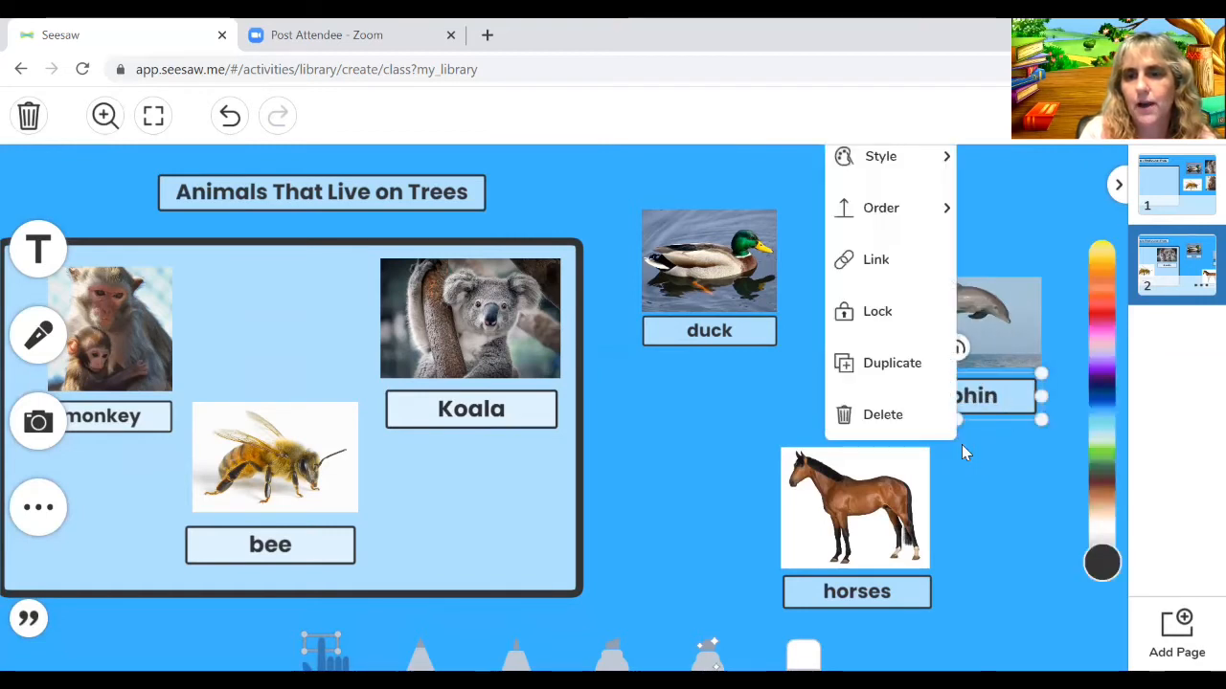
{"action": "left_click", "coordinate": [890, 315]}
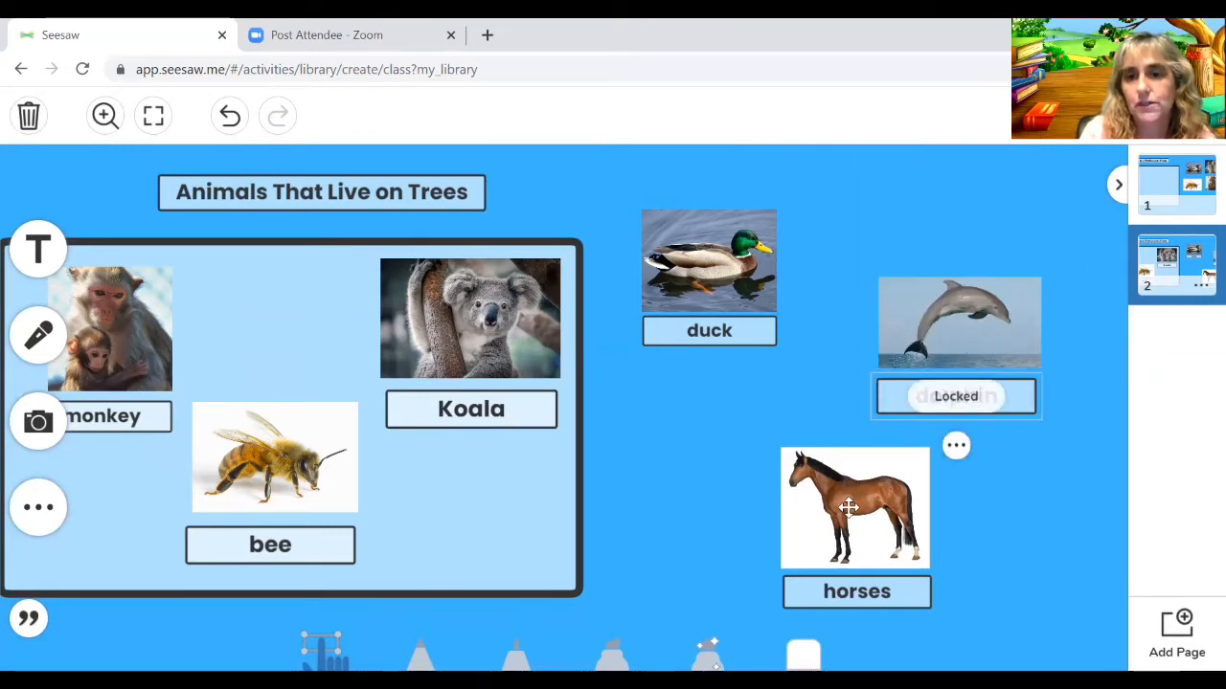
- Lock the "horses" label and the duck picture
{"action": "left_click", "coordinate": [848, 507]}
{"action": "left_click", "coordinate": [855, 591]}
{"action": "left_click", "coordinate": [857, 508]}
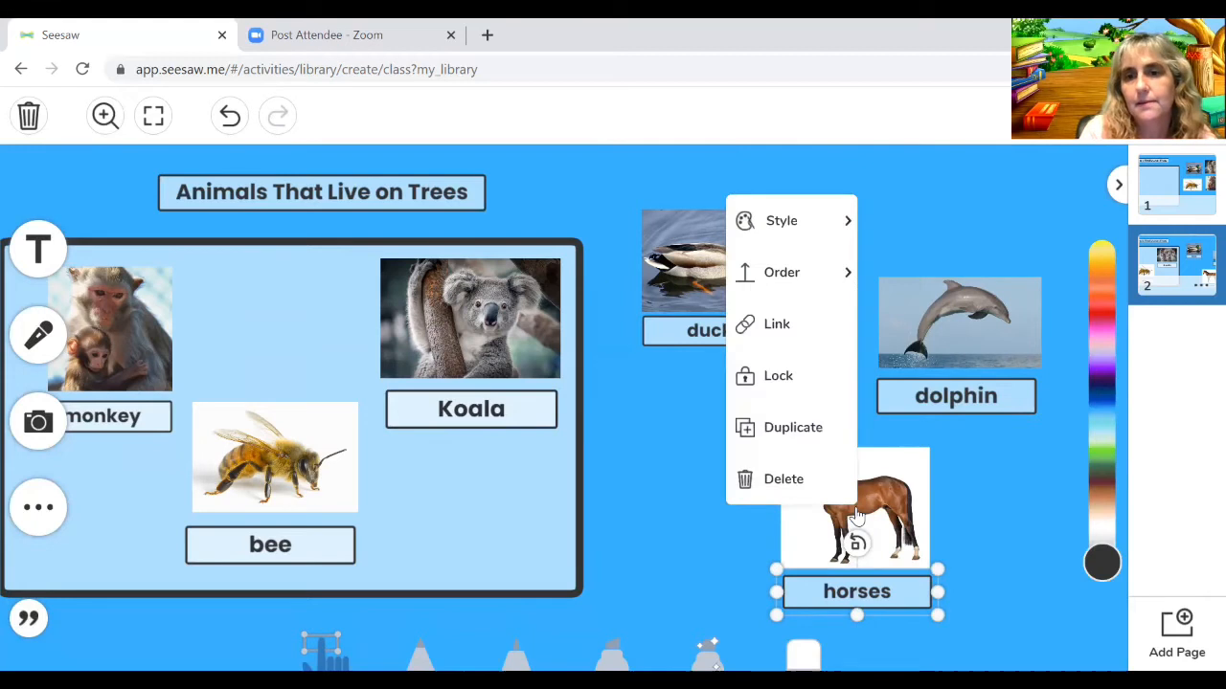
{"action": "left_click", "coordinate": [790, 378]}
{"action": "left_click", "coordinate": [705, 292]}
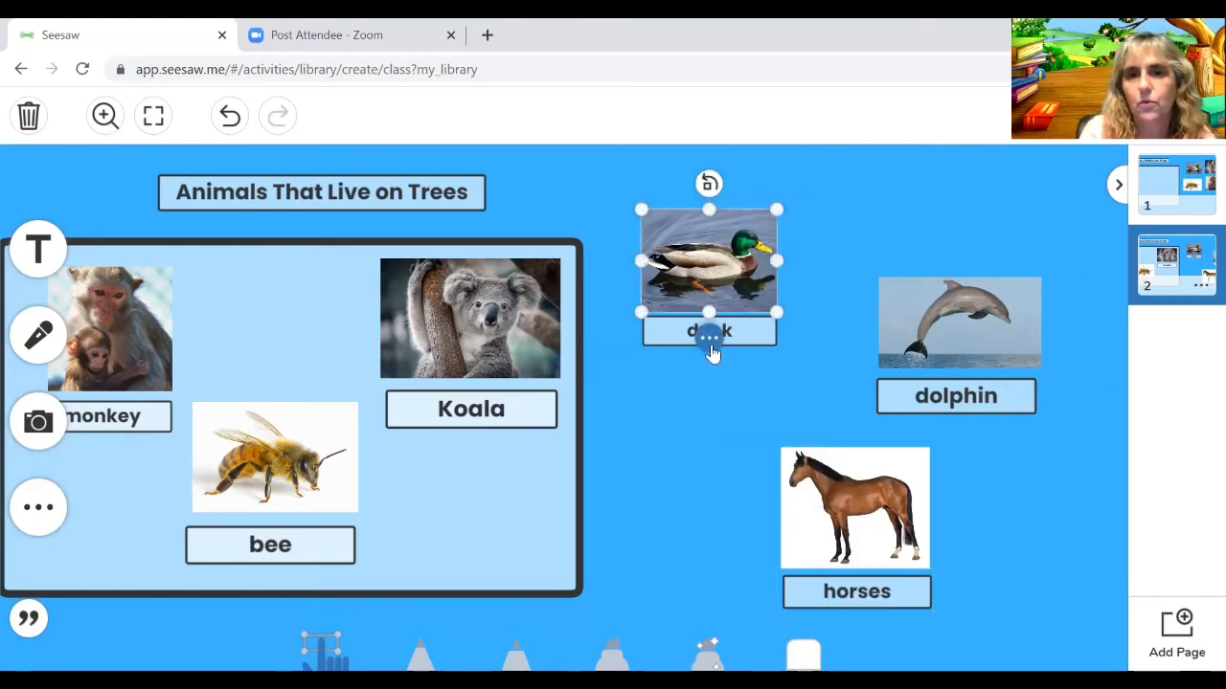
{"action": "left_click", "coordinate": [711, 342]}
{"action": "left_click", "coordinate": [692, 503]}
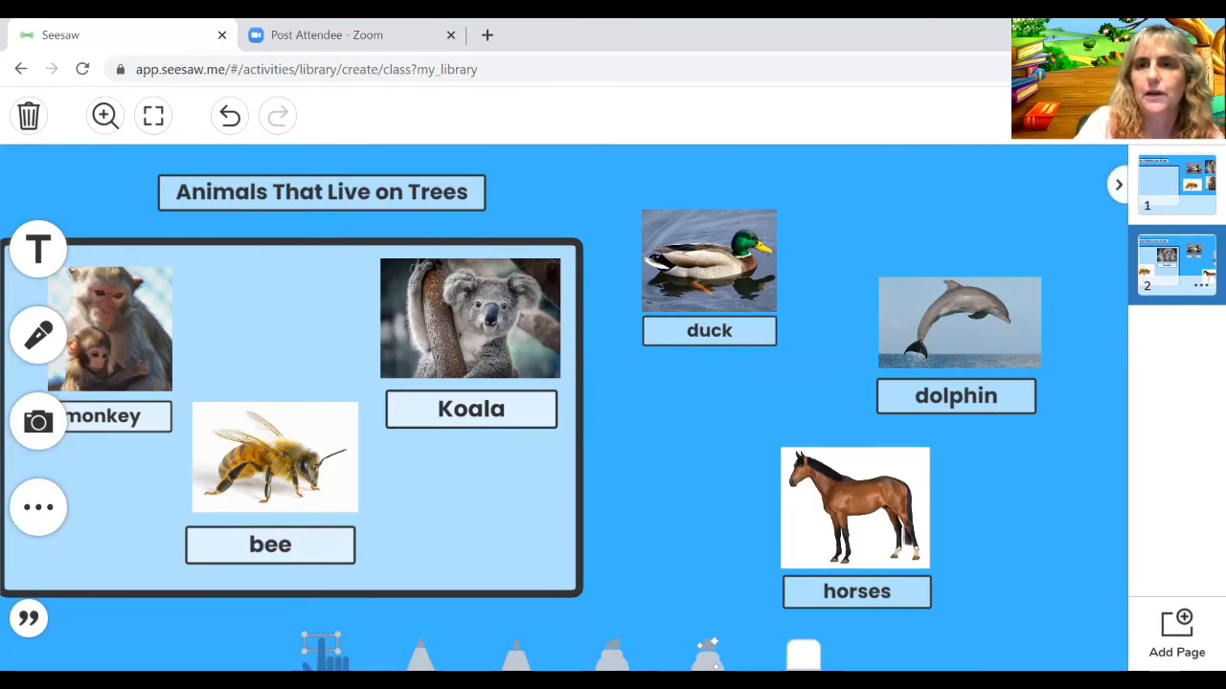
- On page 1, unlock the "Animals That Live on Trees" title, enlarge it and shift it left above the box, and lock it again
{"action": "left_click", "coordinate": [1173, 187]}
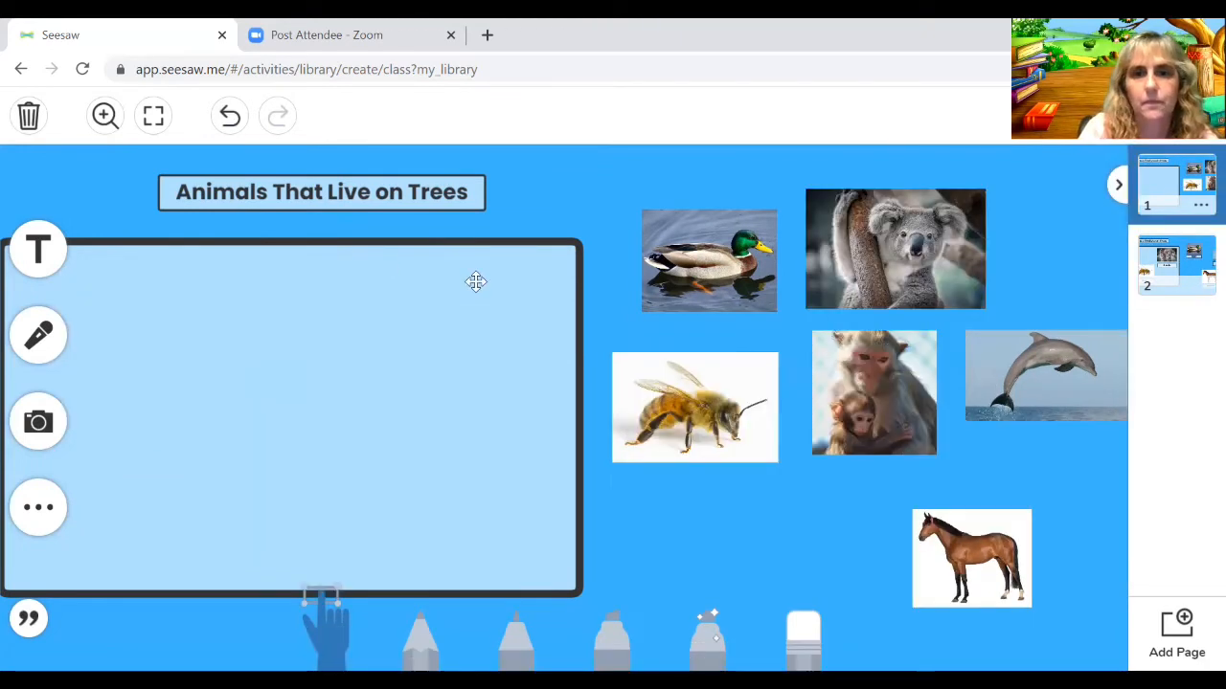
{"action": "left_click", "coordinate": [321, 239]}
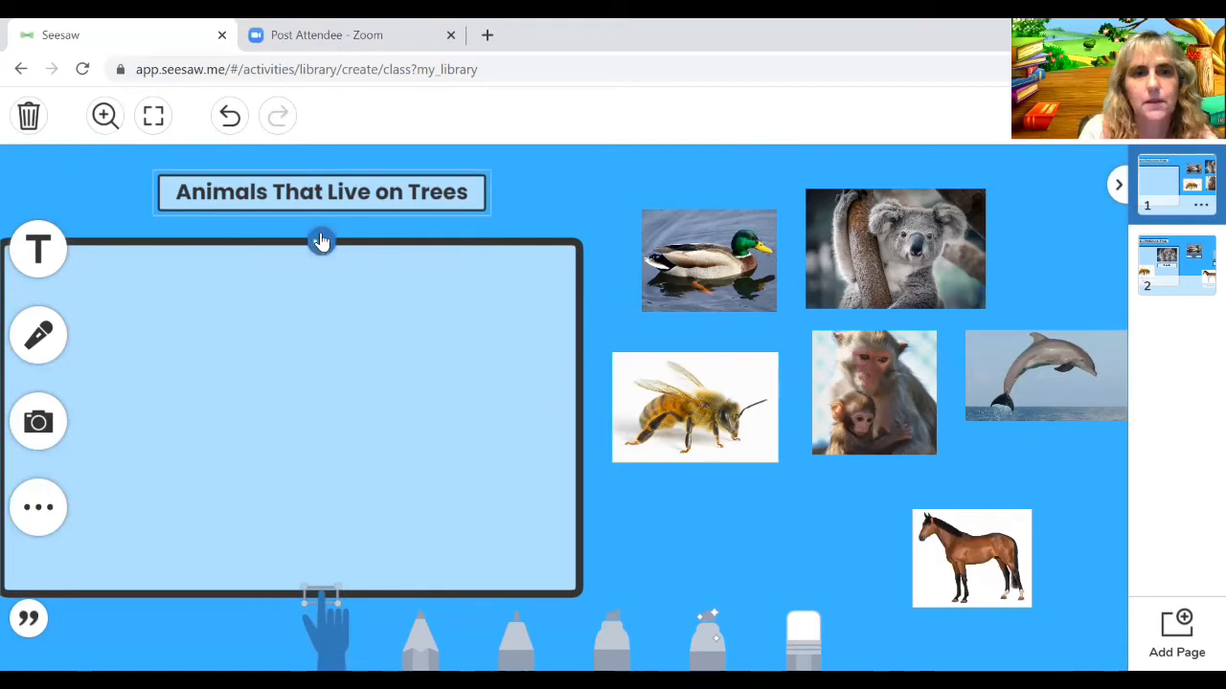
{"action": "left_click", "coordinate": [372, 406]}
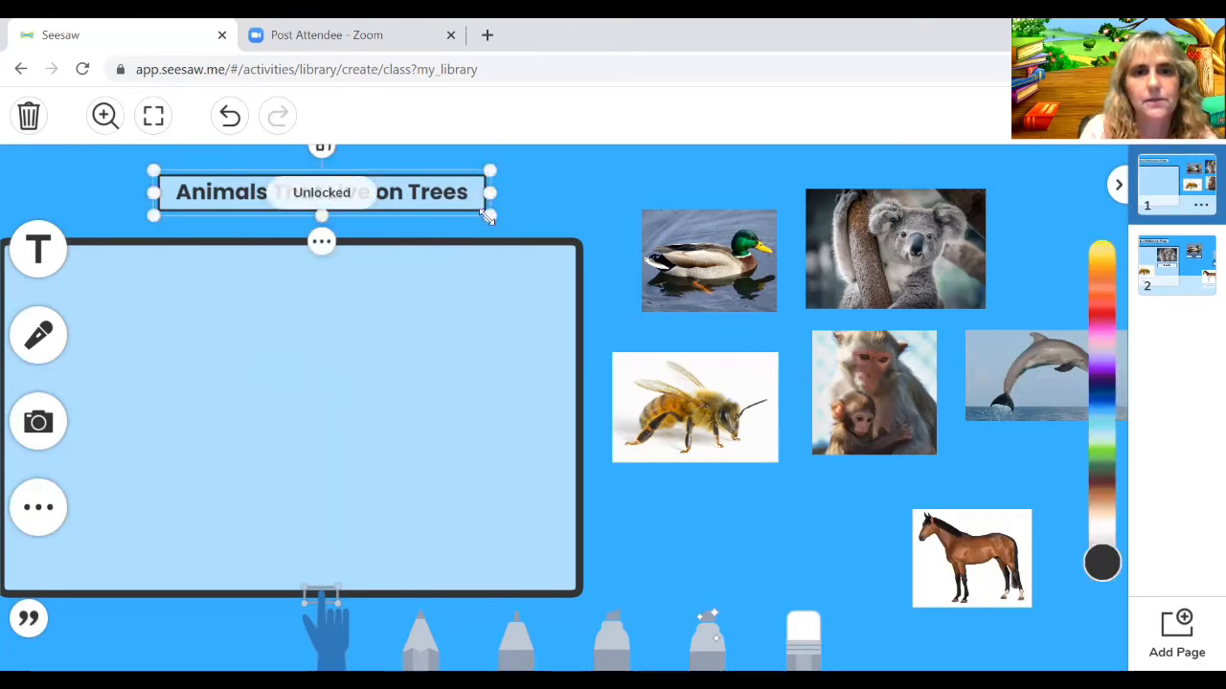
{"action": "left_click_drag", "start_coordinate": [489, 214], "coordinate": [581, 254]}
{"action": "left_click_drag", "start_coordinate": [527, 219], "coordinate": [408, 198]}
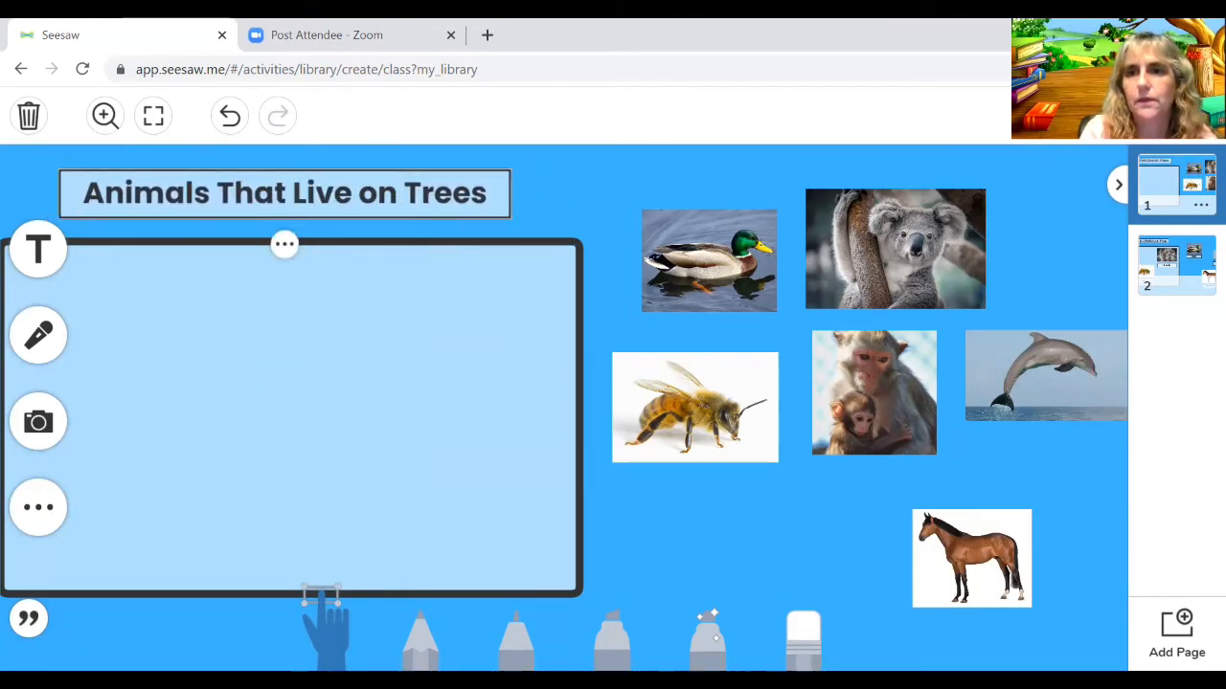
- Finish editing the activity pages and name the activity "Animals That Live on Trees"
{"action": "left_click", "coordinate": [1196, 116]}
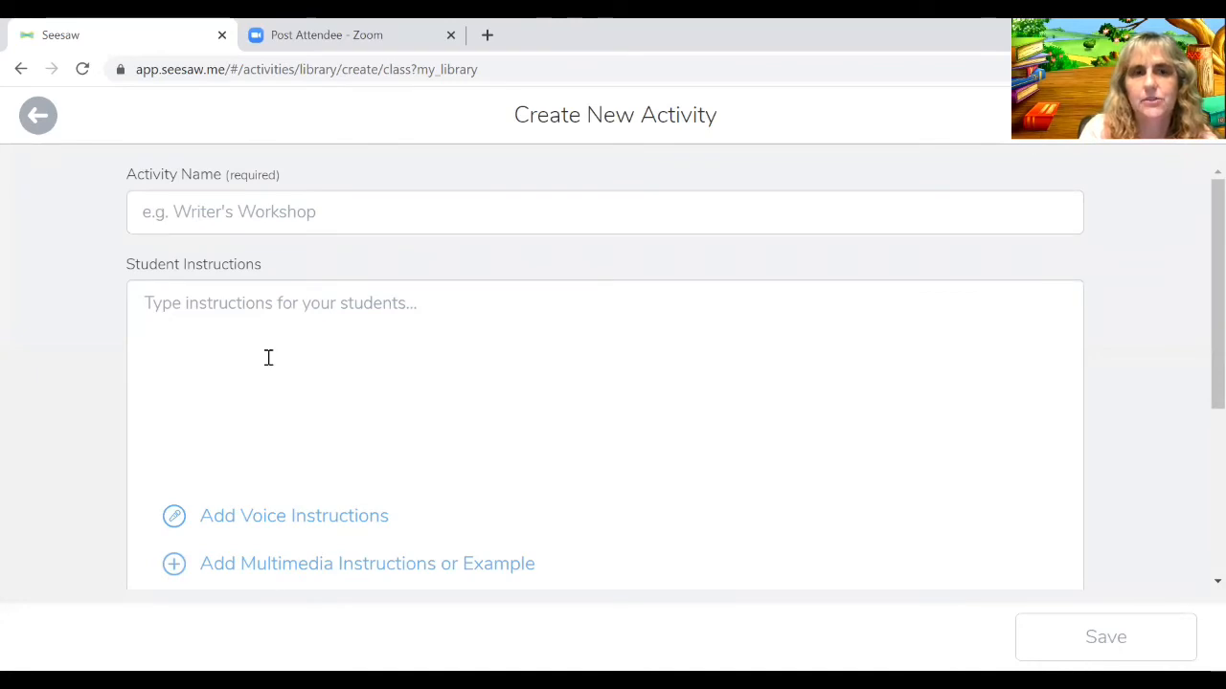
{"action": "left_click", "coordinate": [227, 212]}
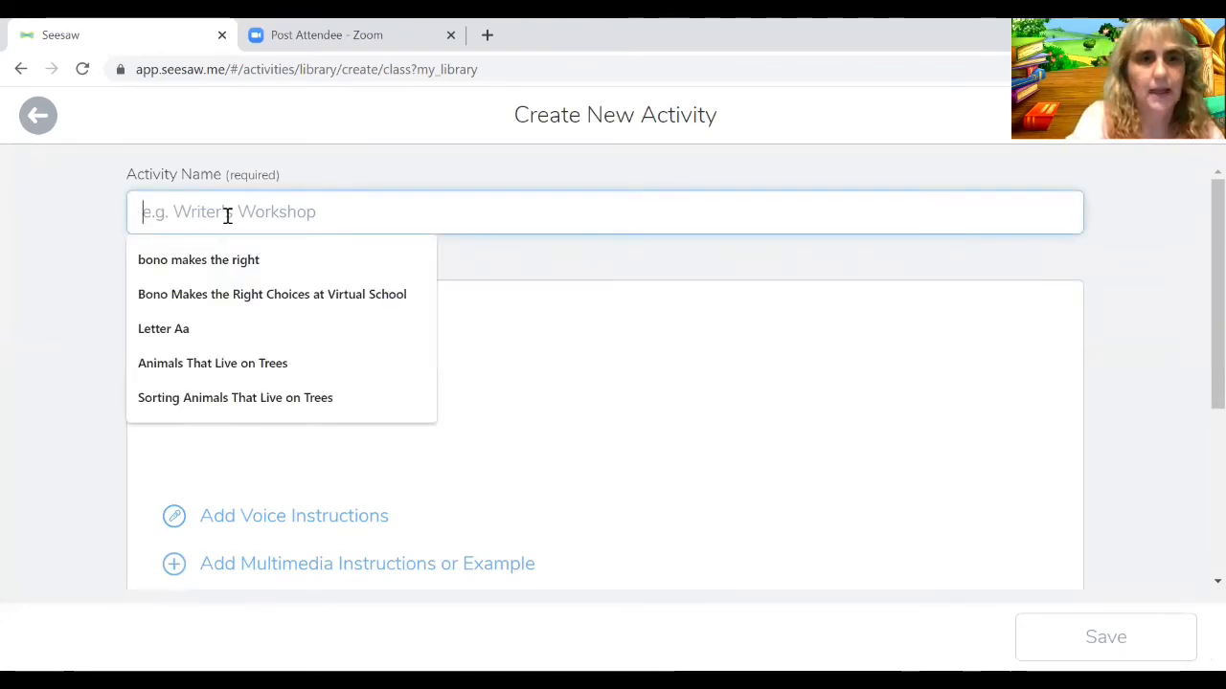
{"action": "type", "text": "Animal"}
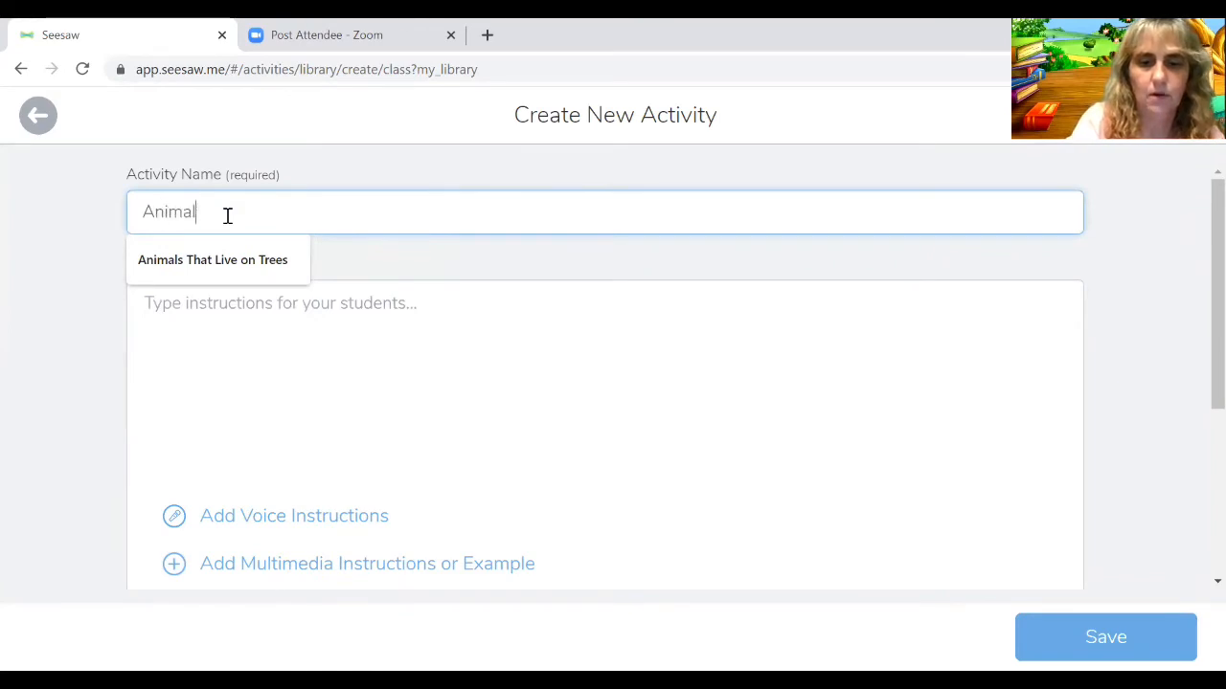
{"action": "type", "text": "s That"}
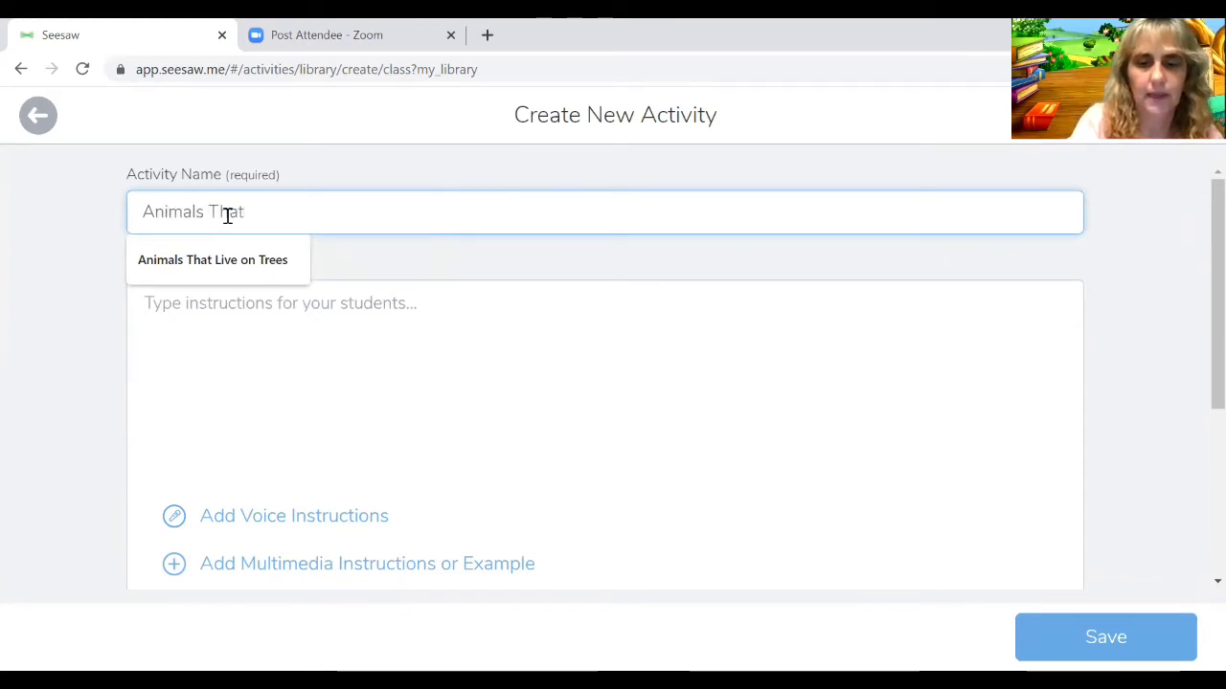
{"action": "type", "text": " Live on trees"}
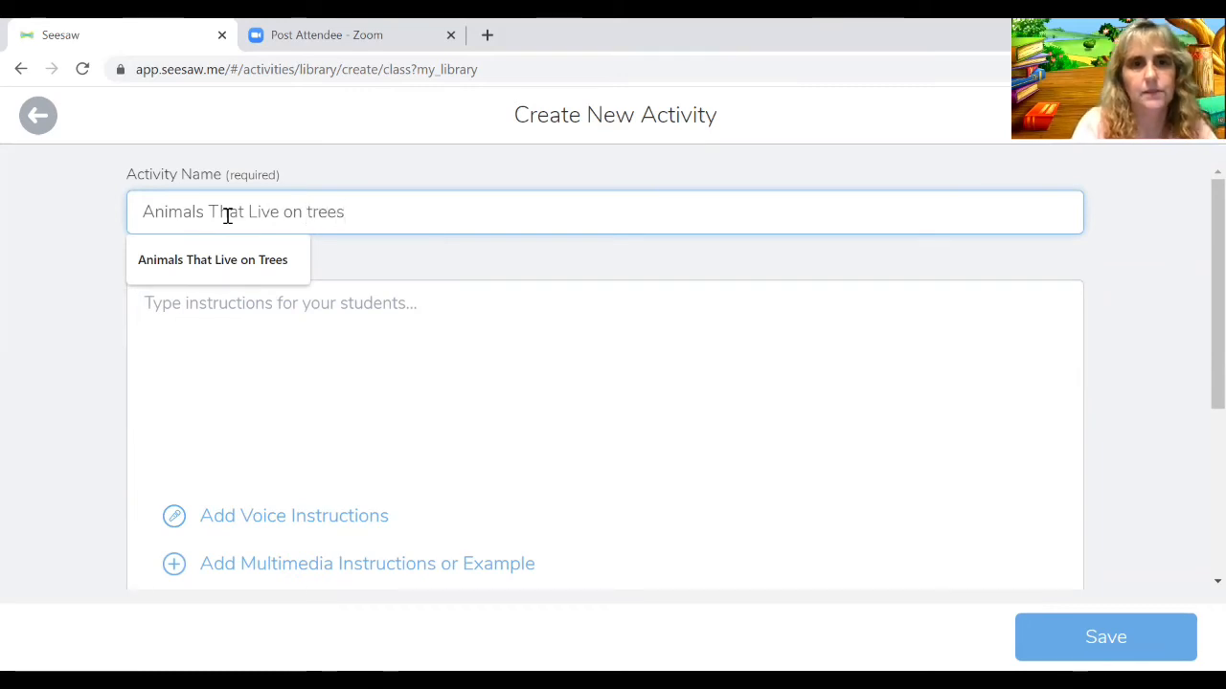
{"action": "left_click", "coordinate": [244, 260]}
- Write the first line of the student instructions as "1 Click on :plus:"
{"action": "left_click", "coordinate": [293, 335]}
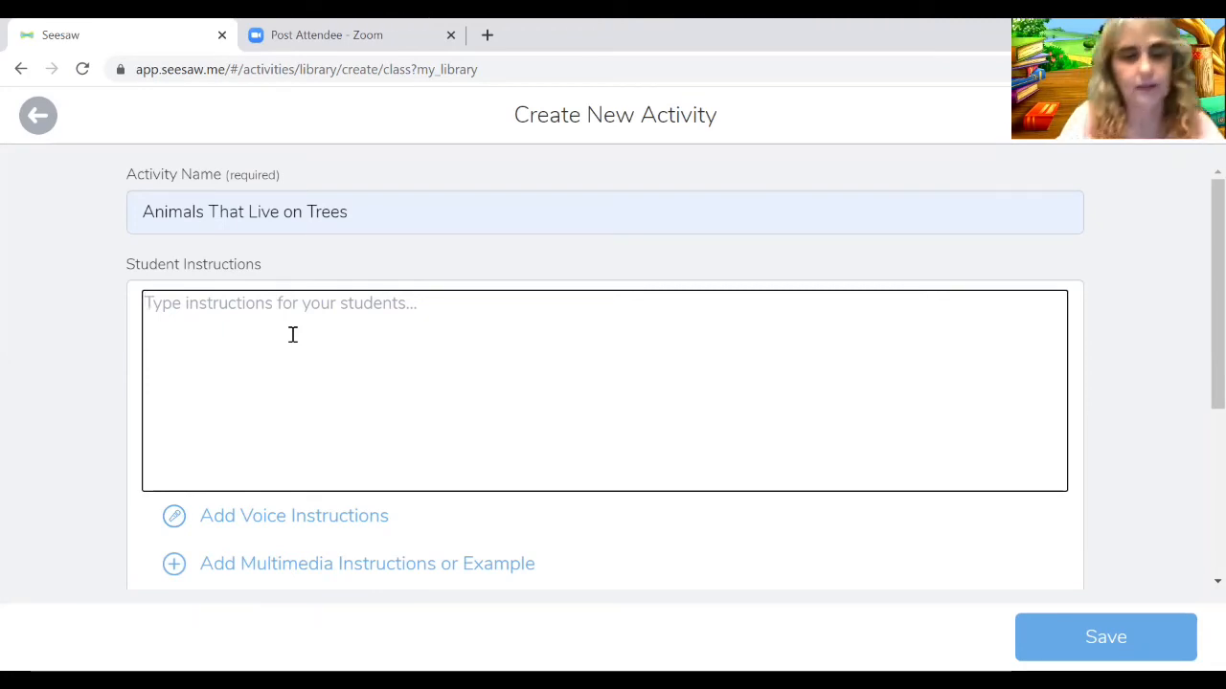
{"action": "type", "text": "Clic"}
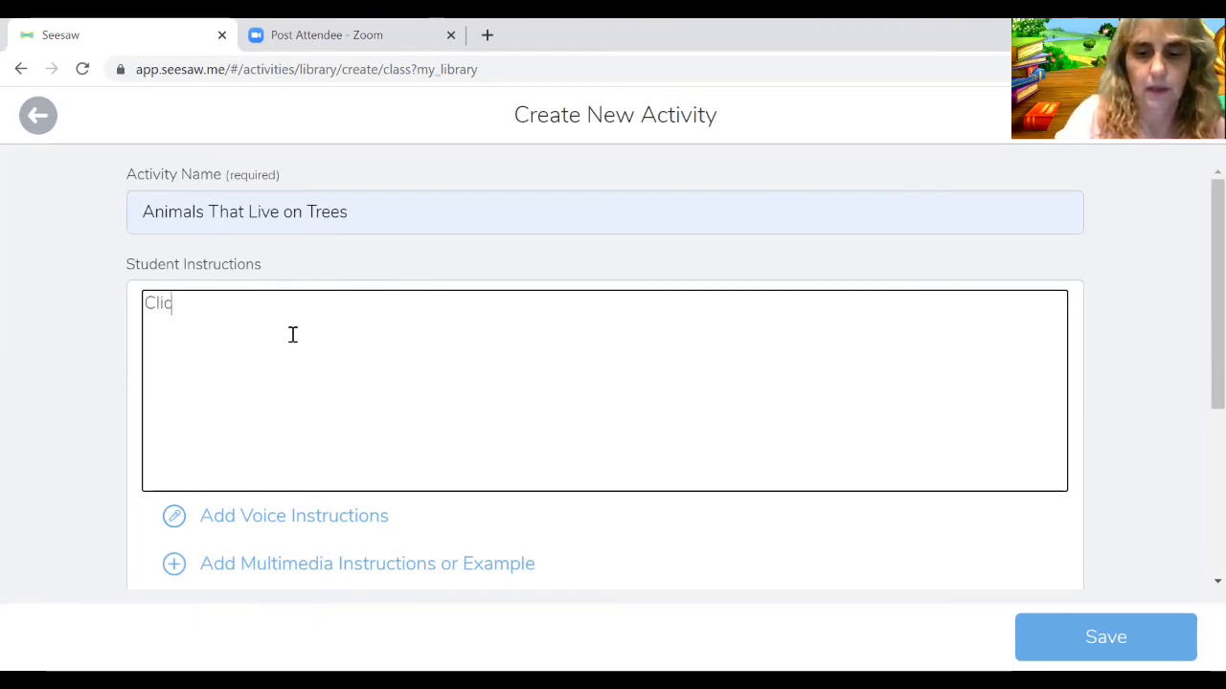
{"action": "type", "text": "k on "}
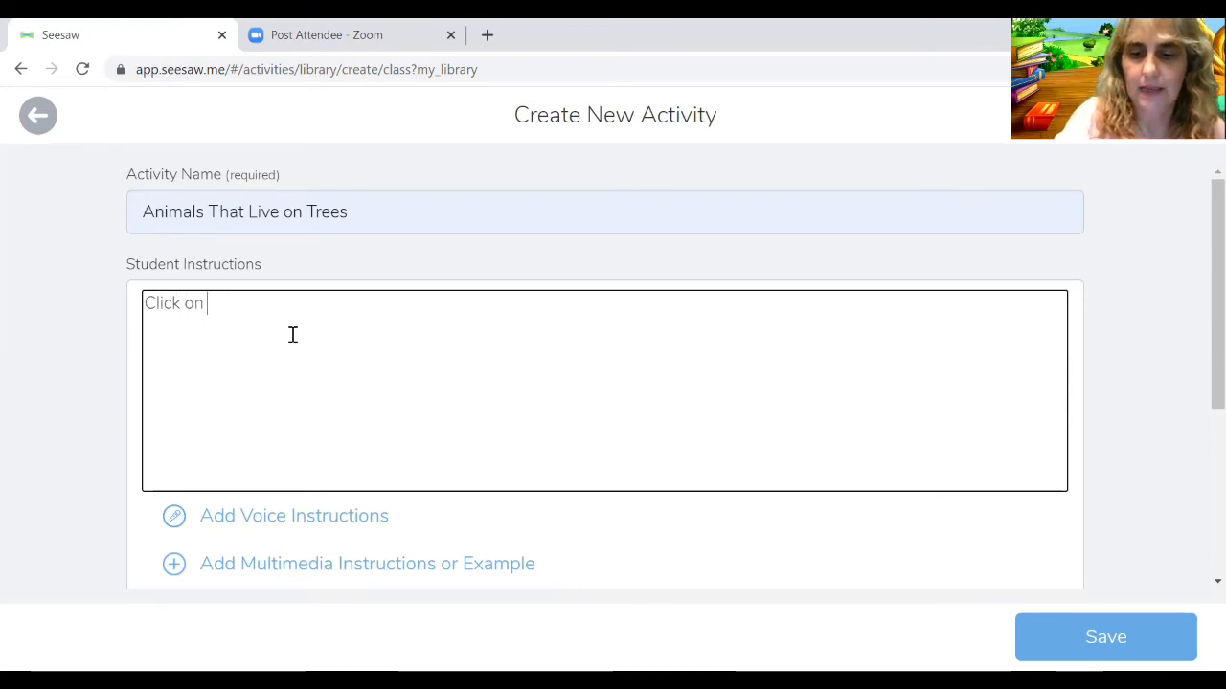
{"action": "type", "text": ":"}
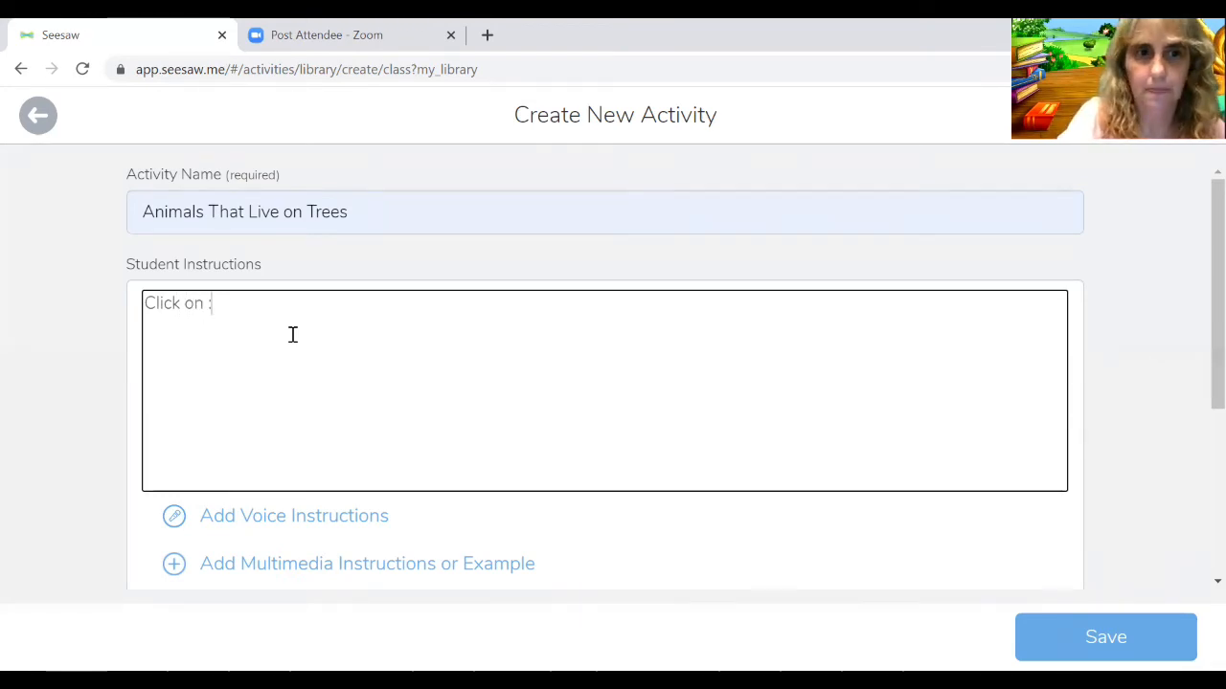
{"action": "type", "text": "c"}
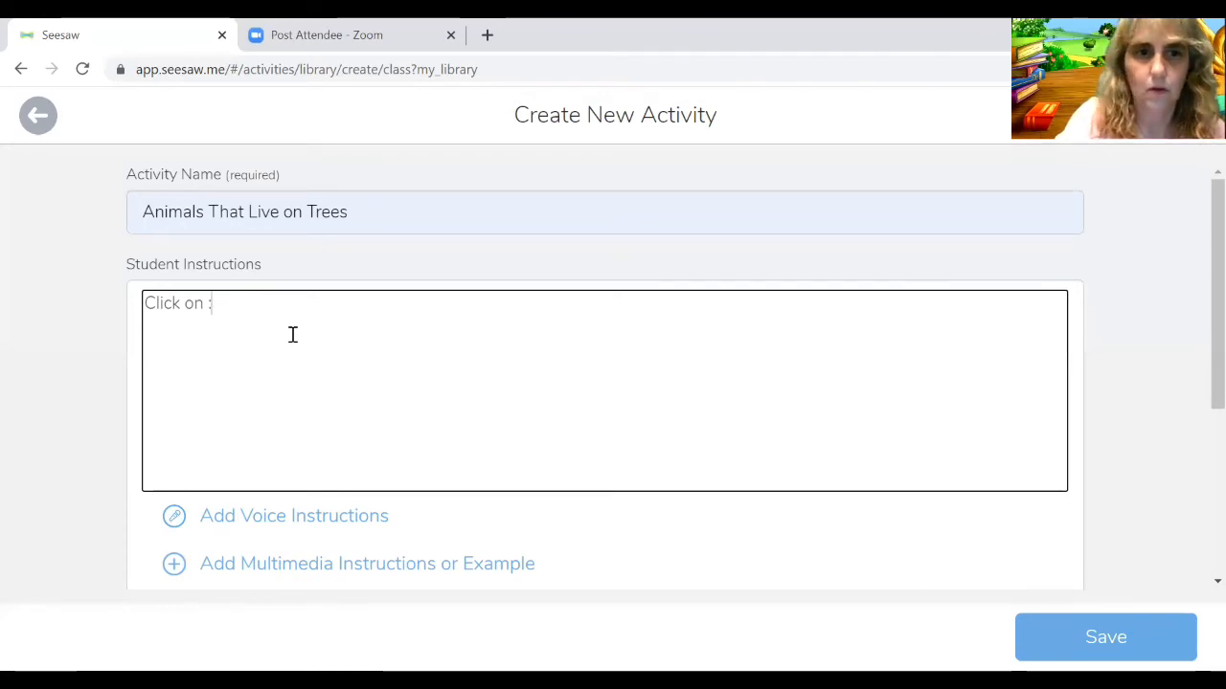
{"action": "type", "text": "plus"}
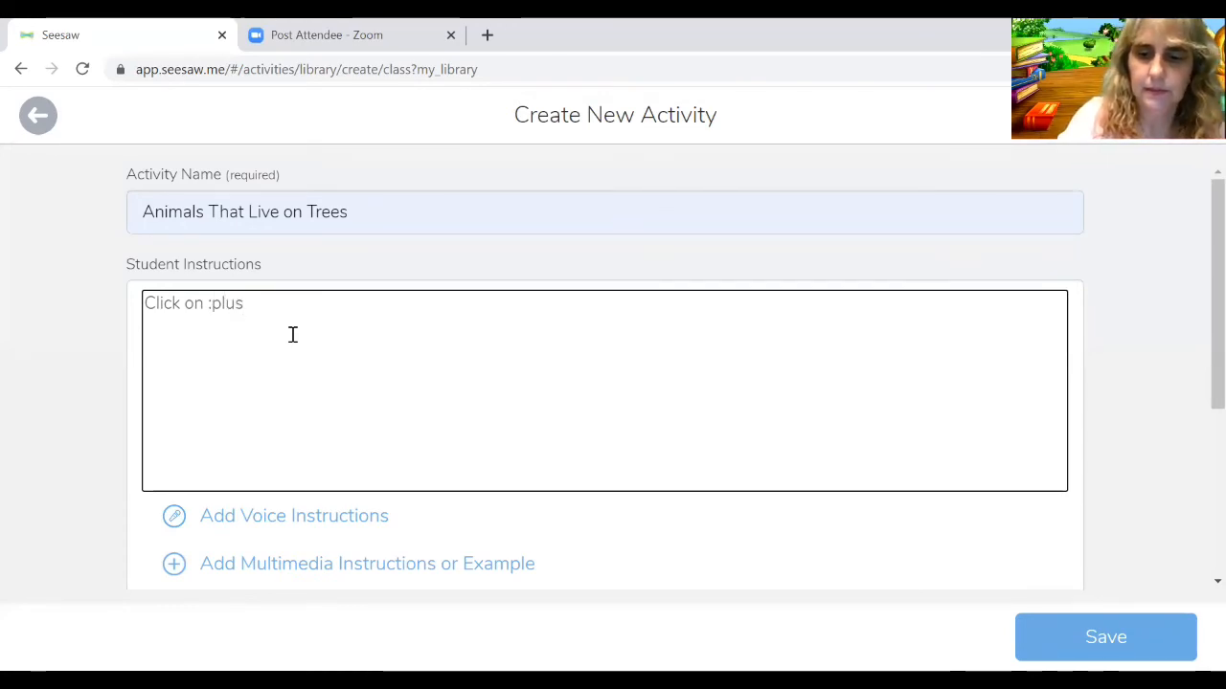
{"action": "type", "text": ":"}
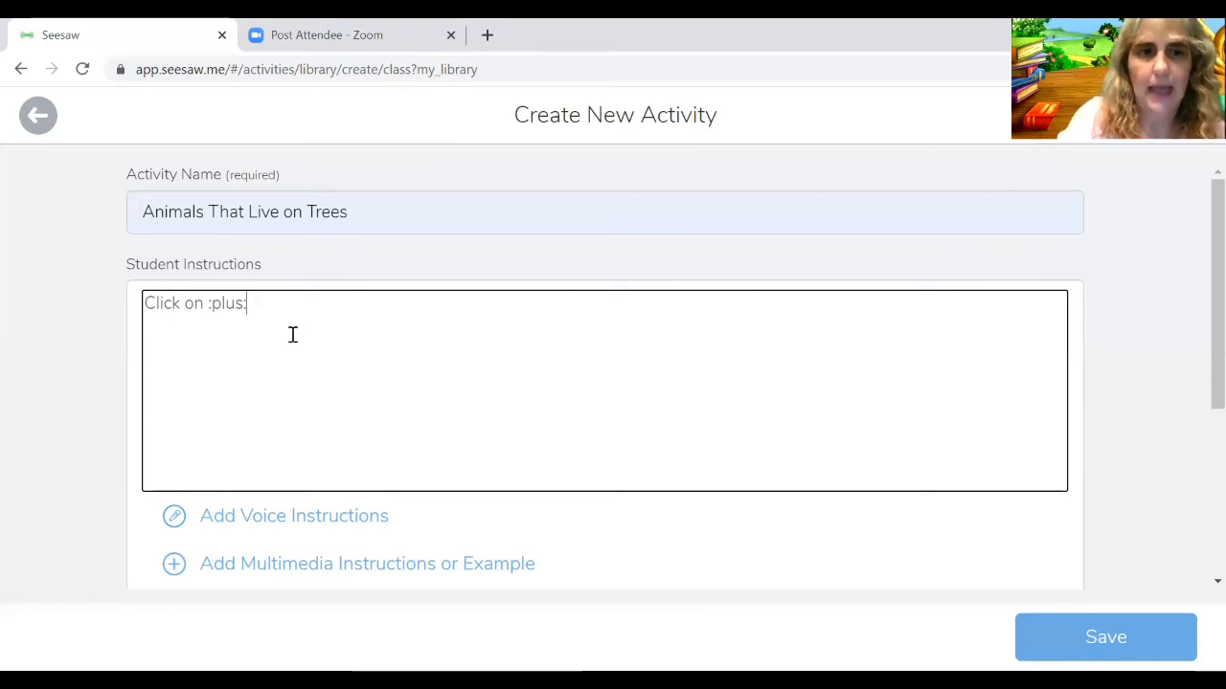
{"action": "left_click", "coordinate": [147, 303]}
{"action": "type", "text": "1"}
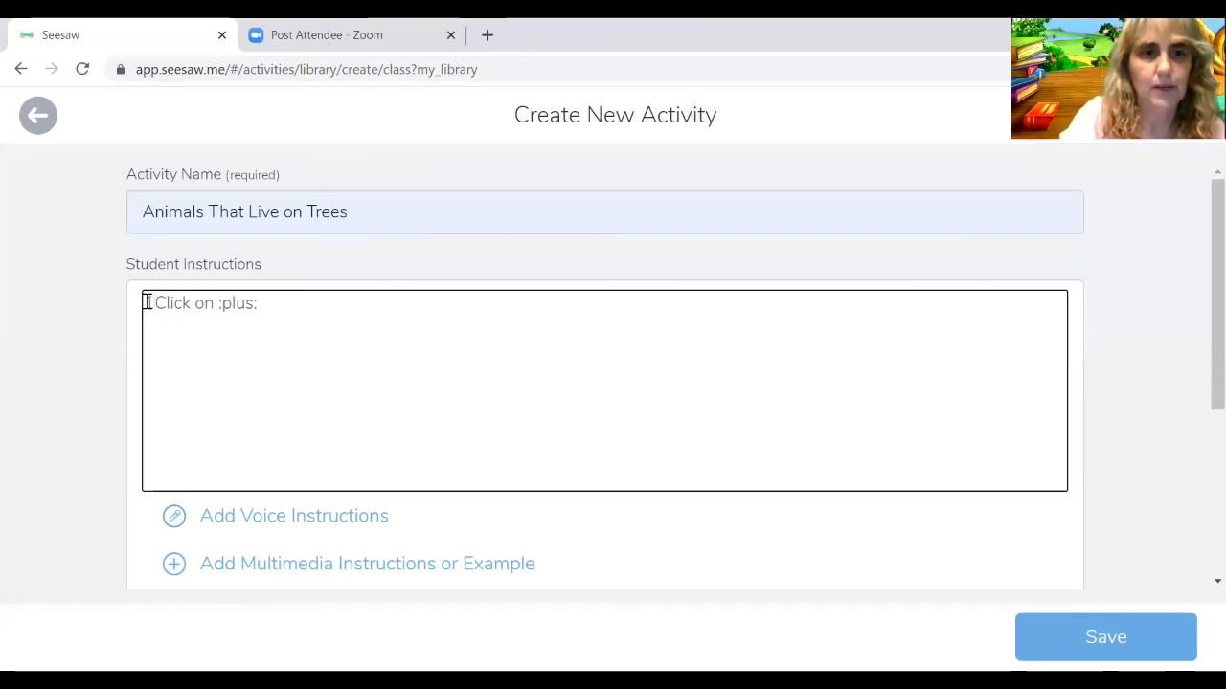
- Add the second student instruction, "2. Click :move: and drag the animals that live on trees into the rectangle."
{"action": "left_click", "coordinate": [282, 306]}
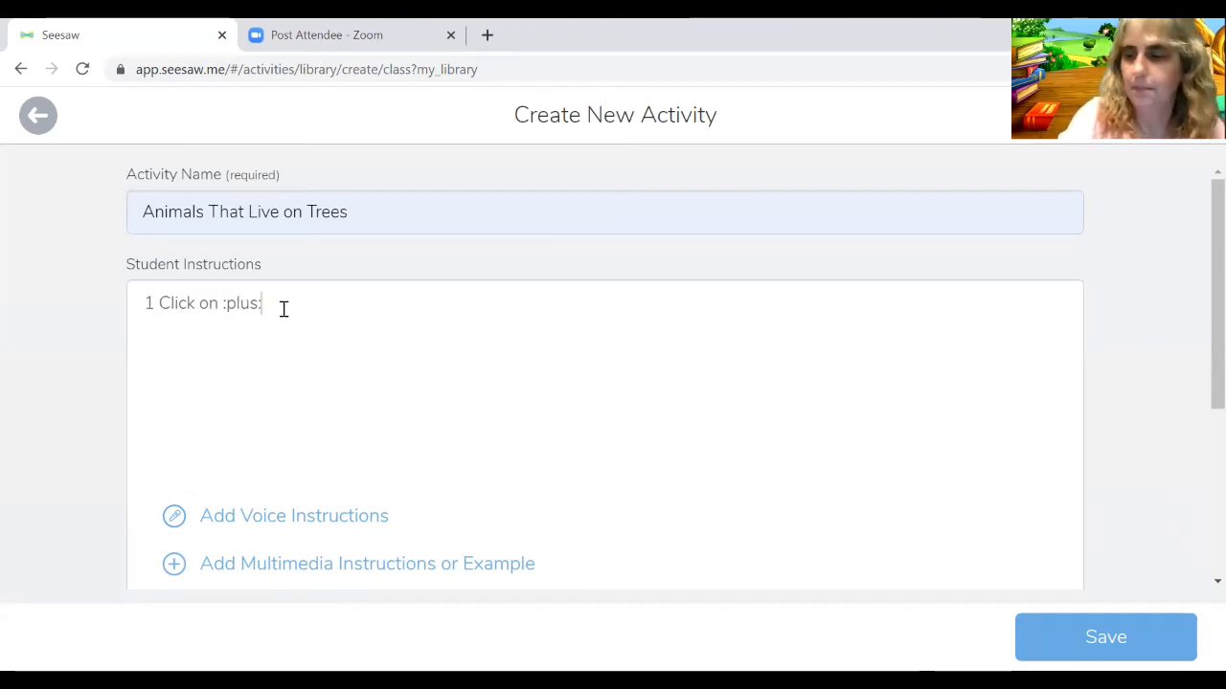
{"action": "left_click", "coordinate": [284, 308]}
{"action": "type", "text": "2"}
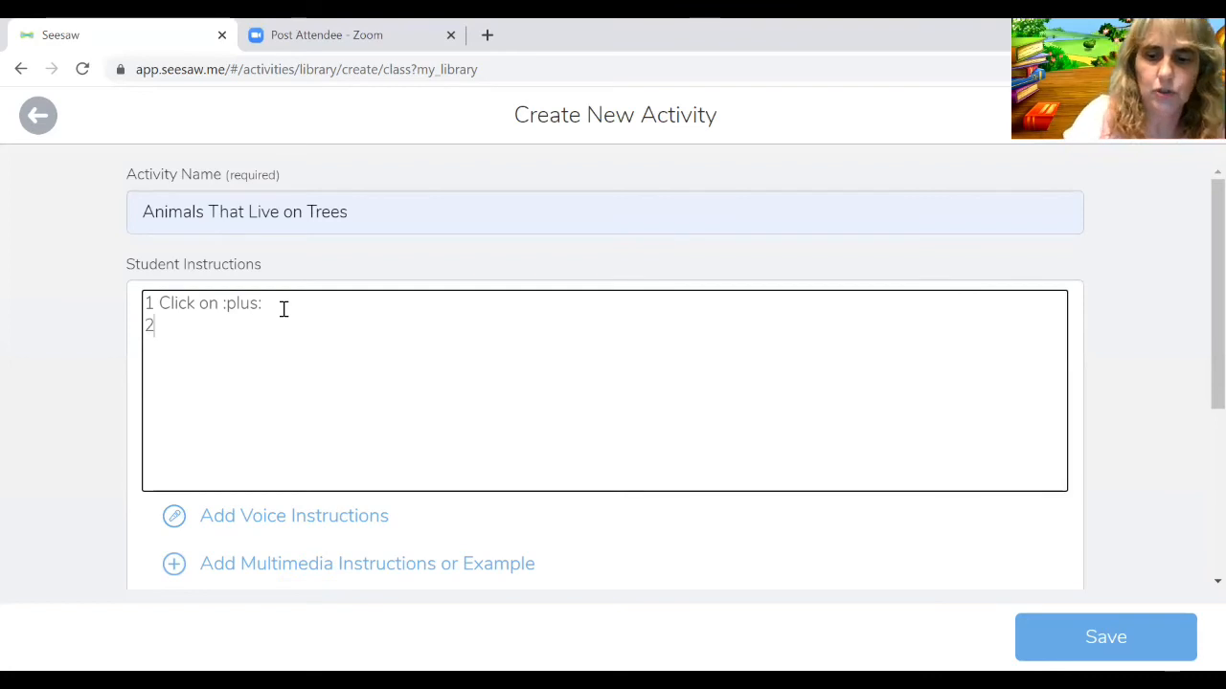
{"action": "type", "text": "."}
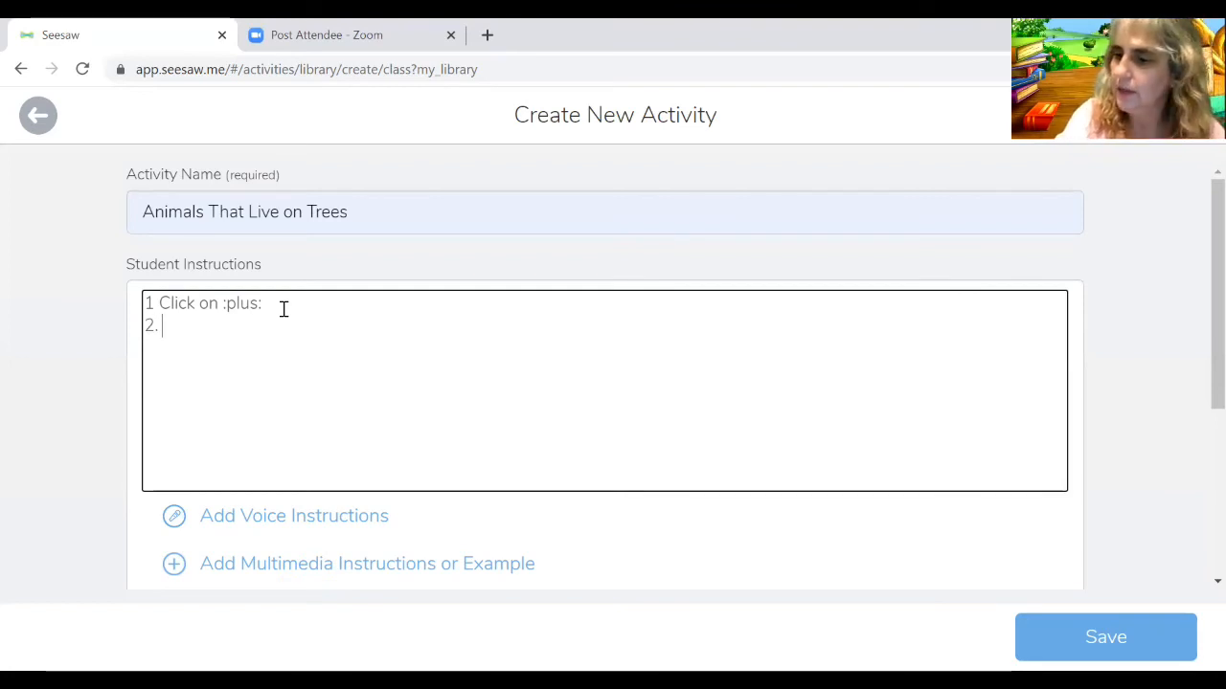
{"action": "type", "text": " Click :move: and"}
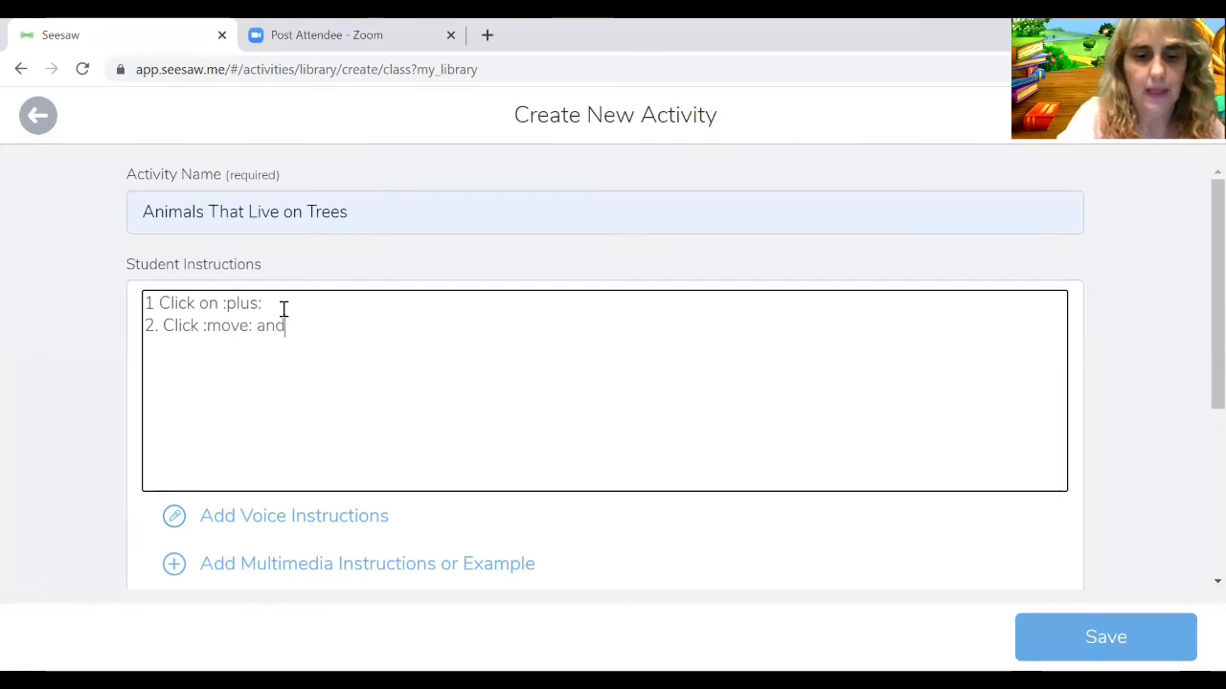
{"action": "type", "text": " drag "}
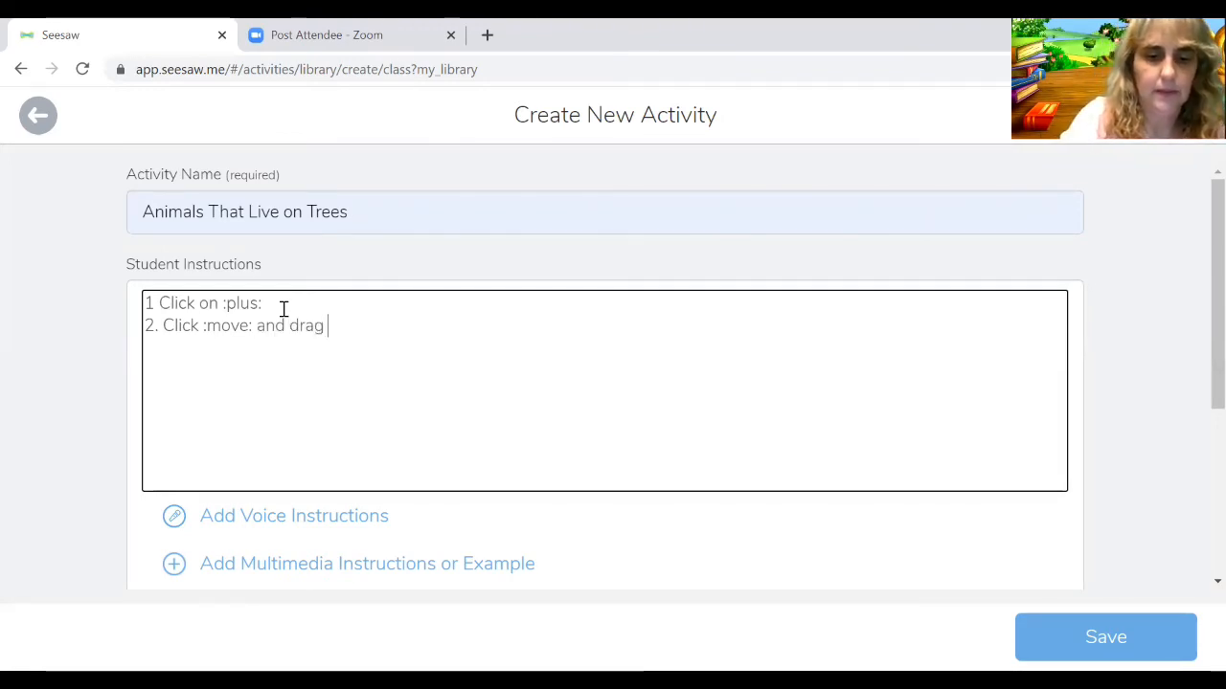
{"action": "type", "text": "the animal"}
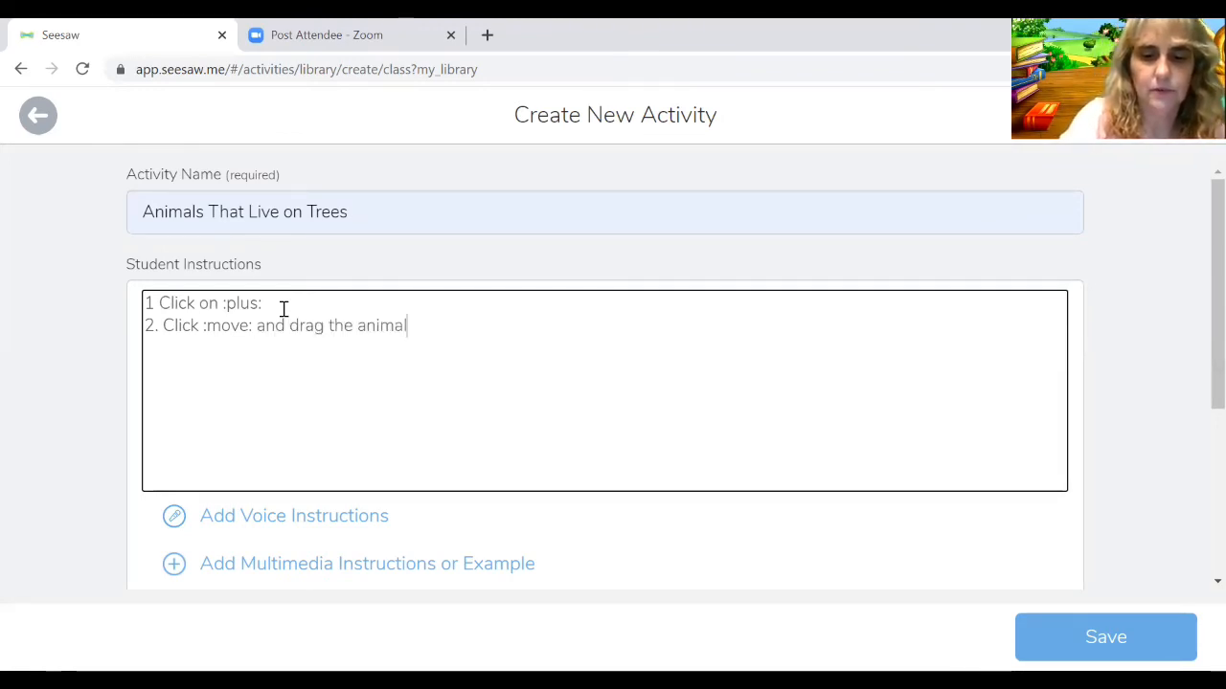
{"action": "type", "text": "s that liv"}
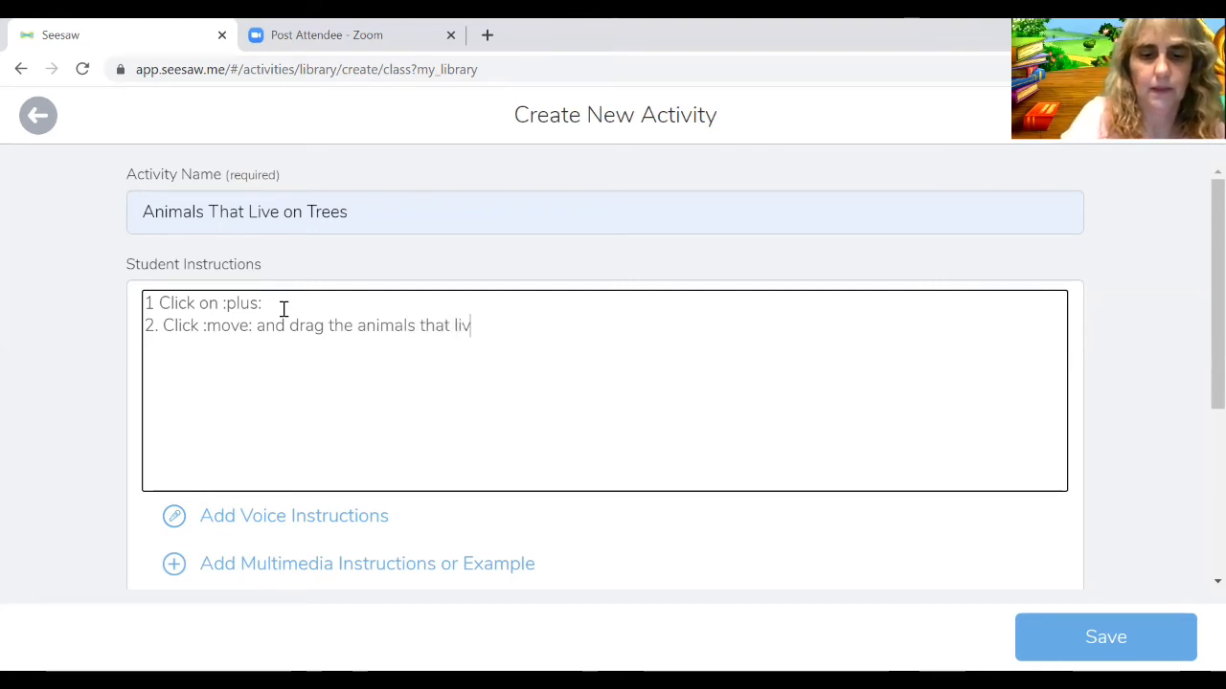
{"action": "type", "text": "e on tree"}
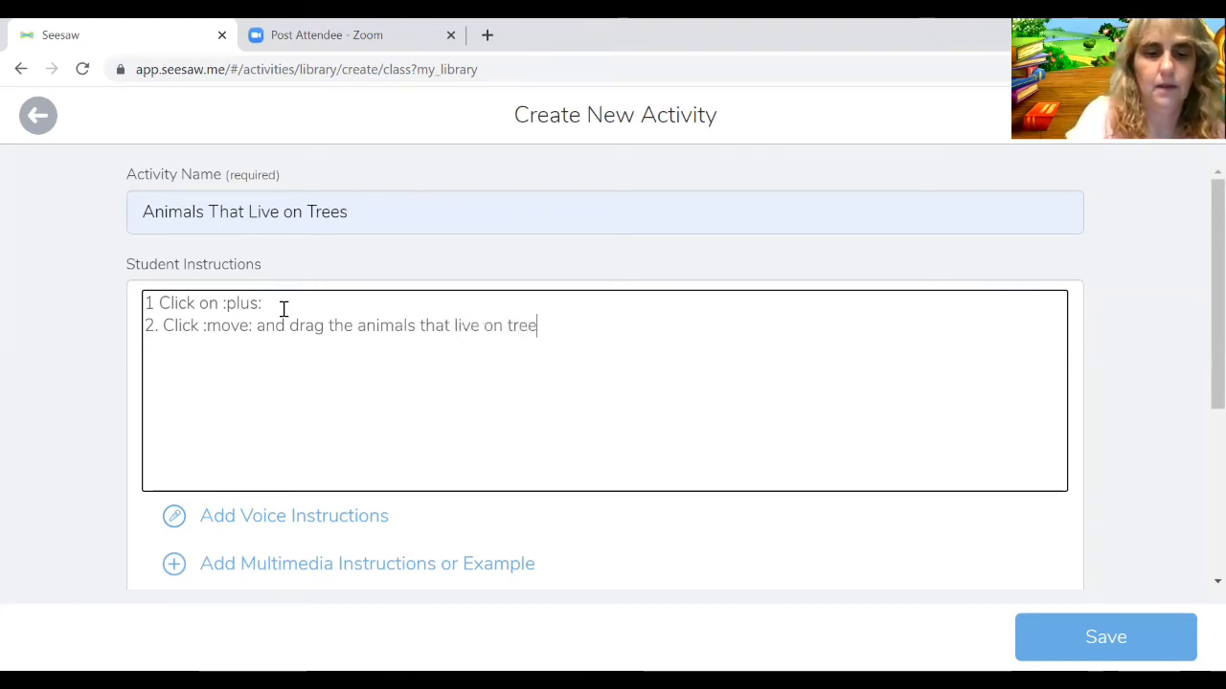
{"action": "type", "text": "s into the rectangle"}
{"action": "left_click", "coordinate": [548, 325]}
{"action": "type", "text": "in"}
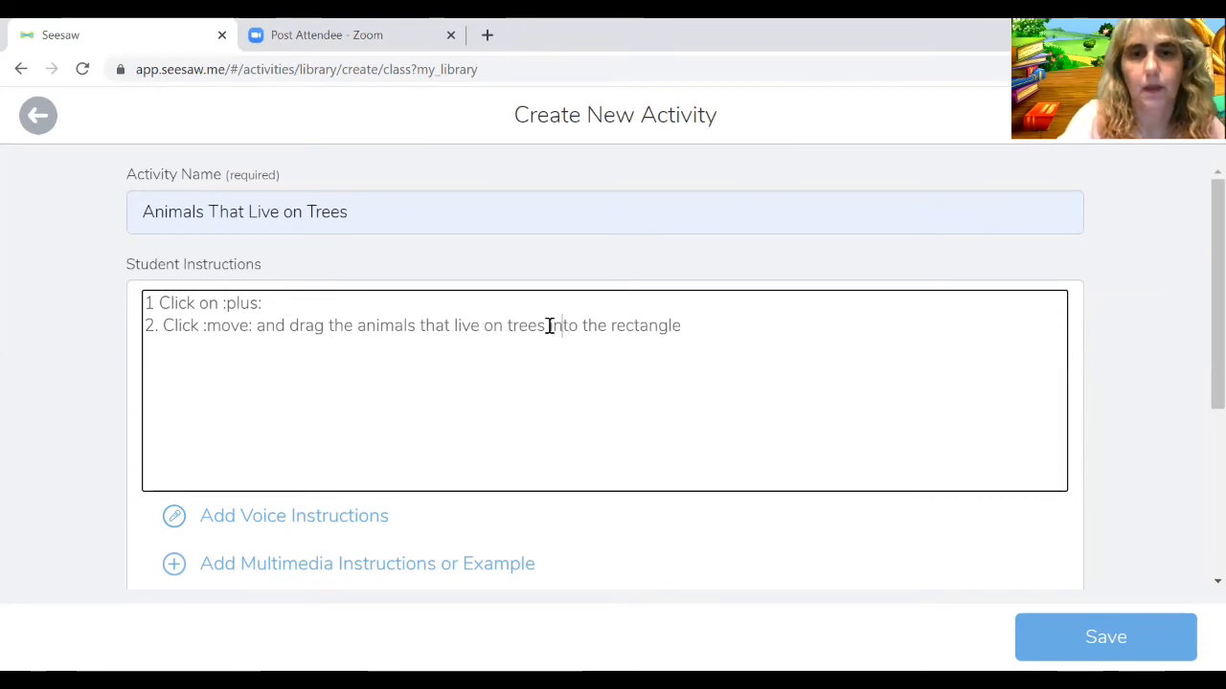
{"action": "left_click", "coordinate": [712, 327]}
{"action": "type", "text": "."}
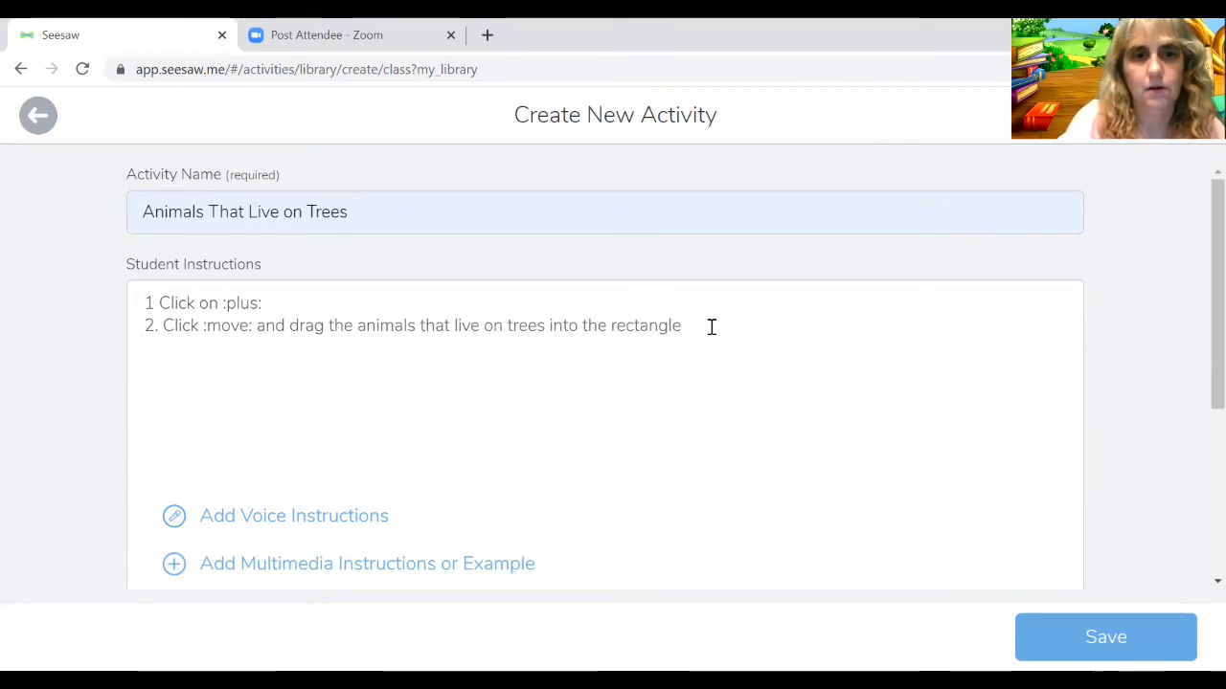
- Add the third student instruction, "3. Check your answers on the next page"
{"action": "key", "text": "Return"}
{"action": "type", "text": "3. Check"}
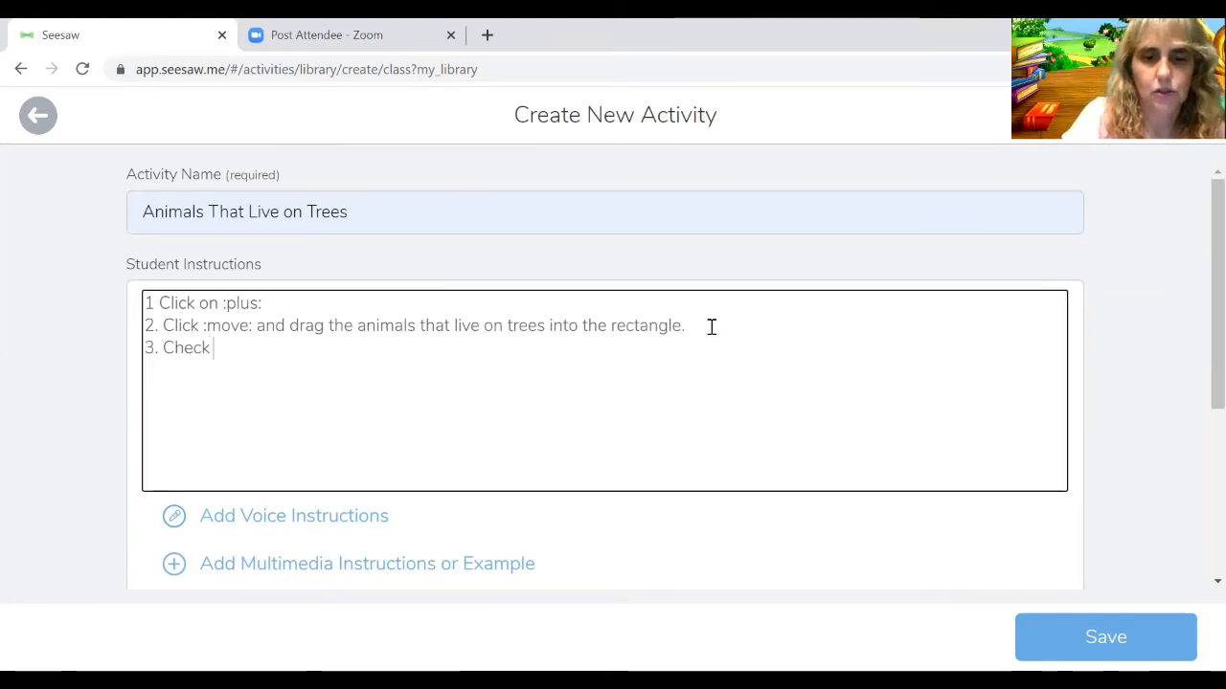
{"action": "type", "text": " your A"}
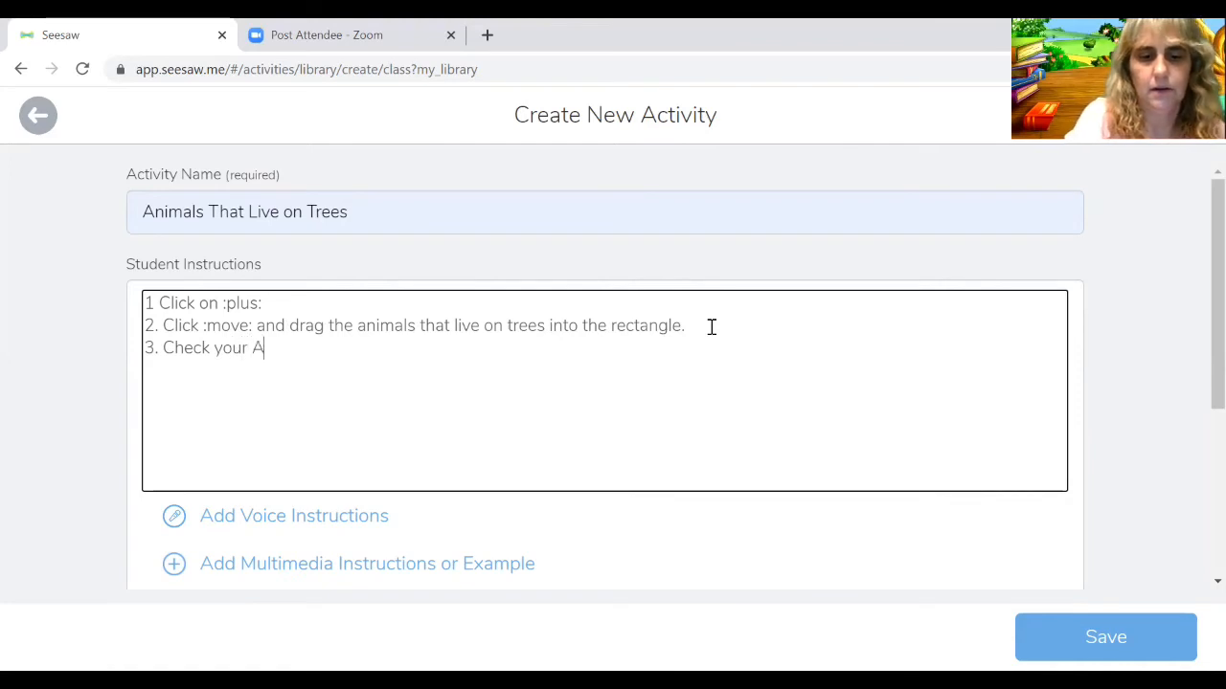
{"action": "type", "text": "nswe"}
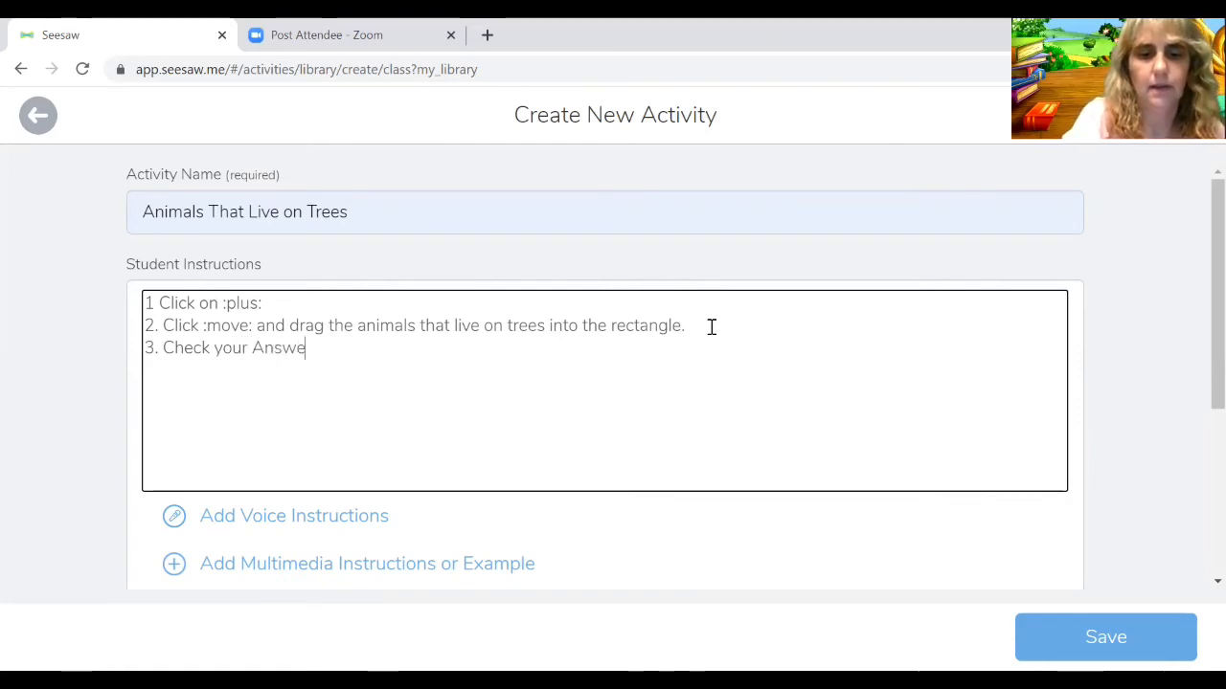
{"action": "type", "text": "rs on"}
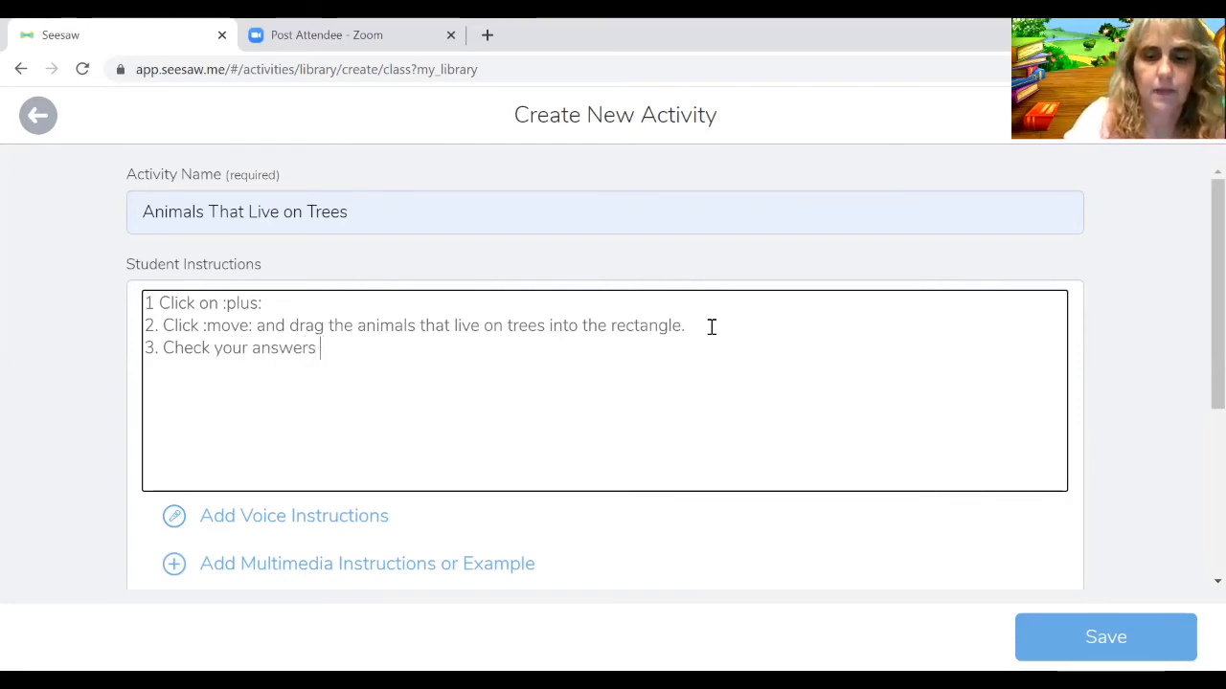
{"action": "type", "text": " the ne"}
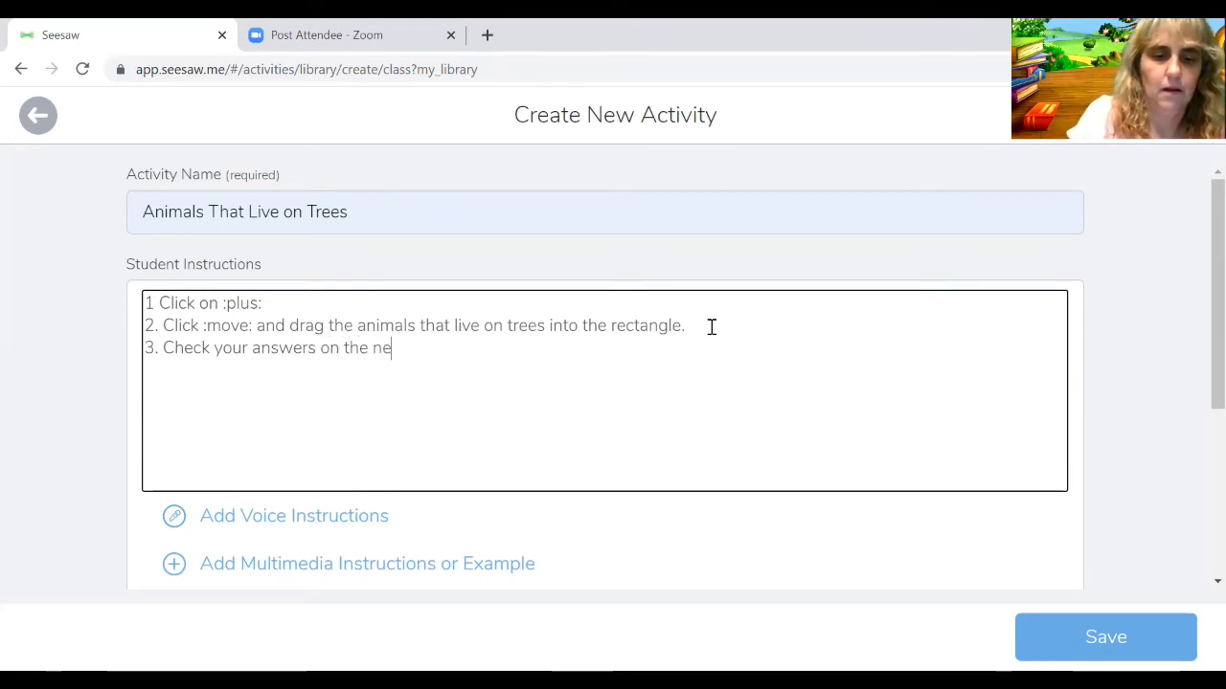
{"action": "type", "text": "xt page"}
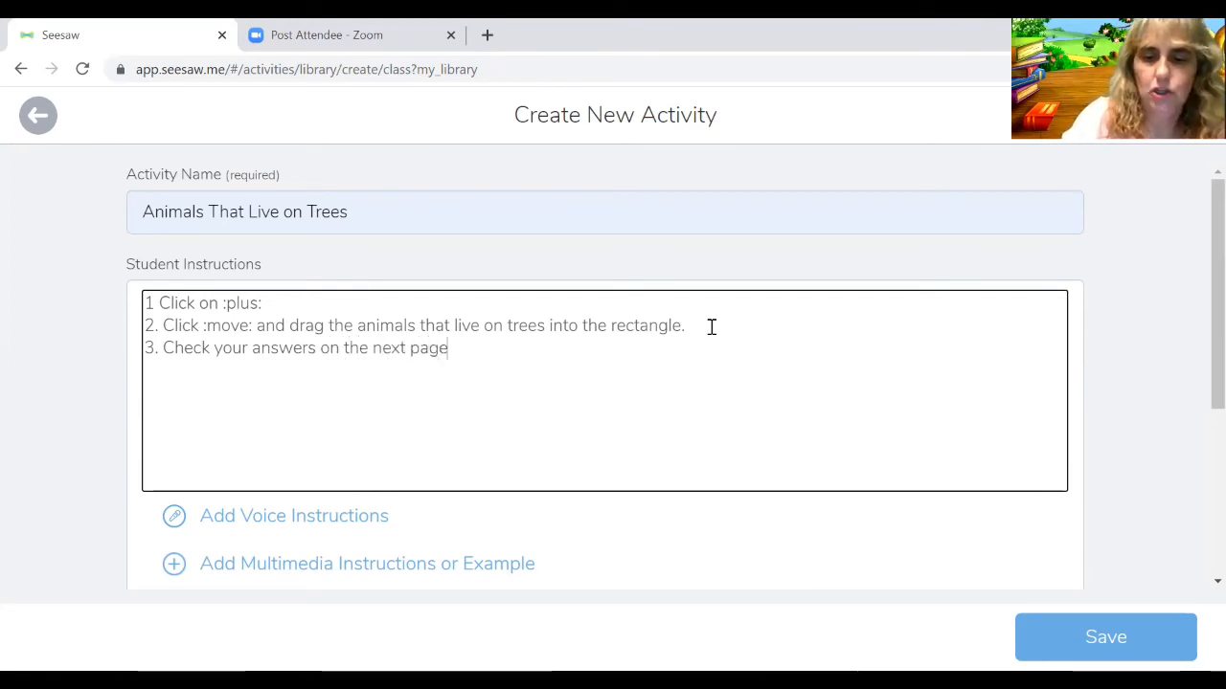
- Add the fourth student instruction, "4. Use :mic: to tell me the names of the animals that live on trees", and save the activity
{"action": "key", "text": "Return"}
{"action": "type", "text": "4."}
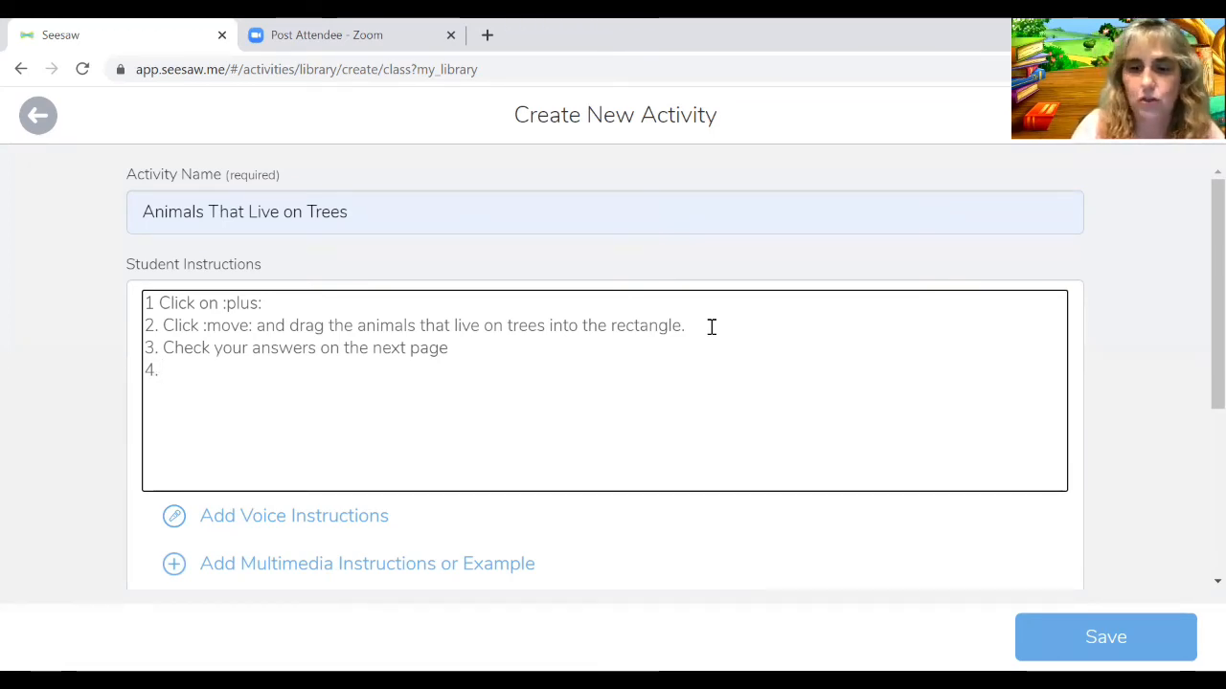
{"action": "type", "text": "Use"}
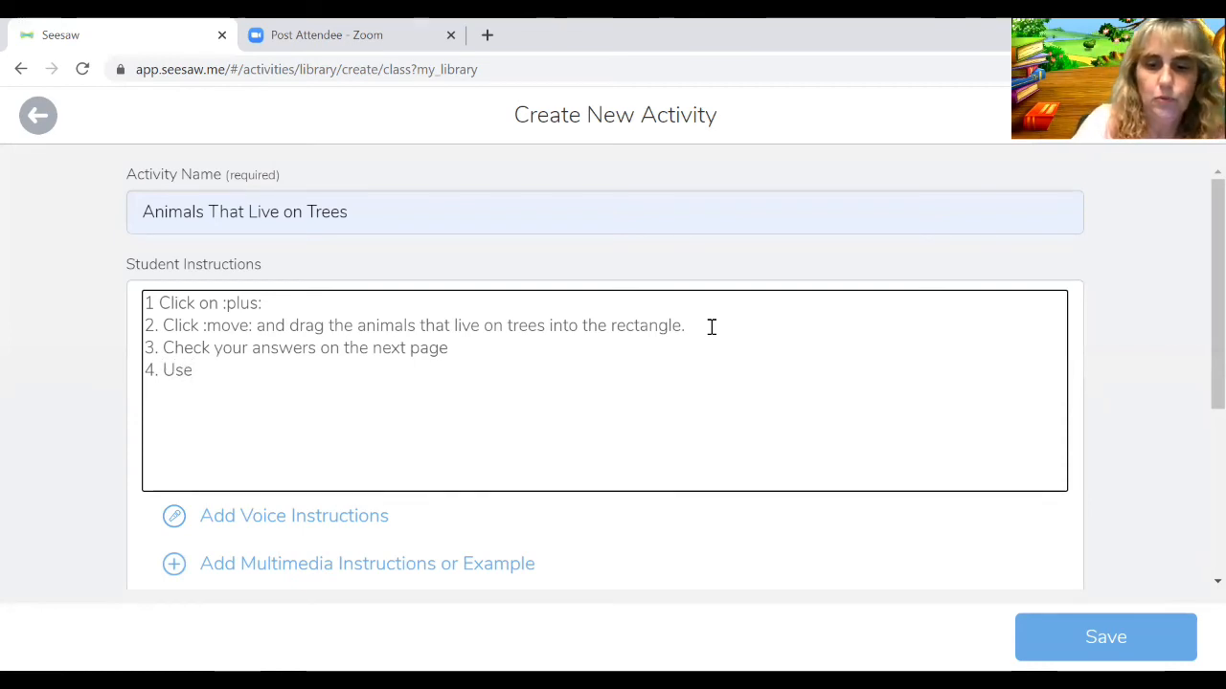
{"action": "type", "text": " :mi"}
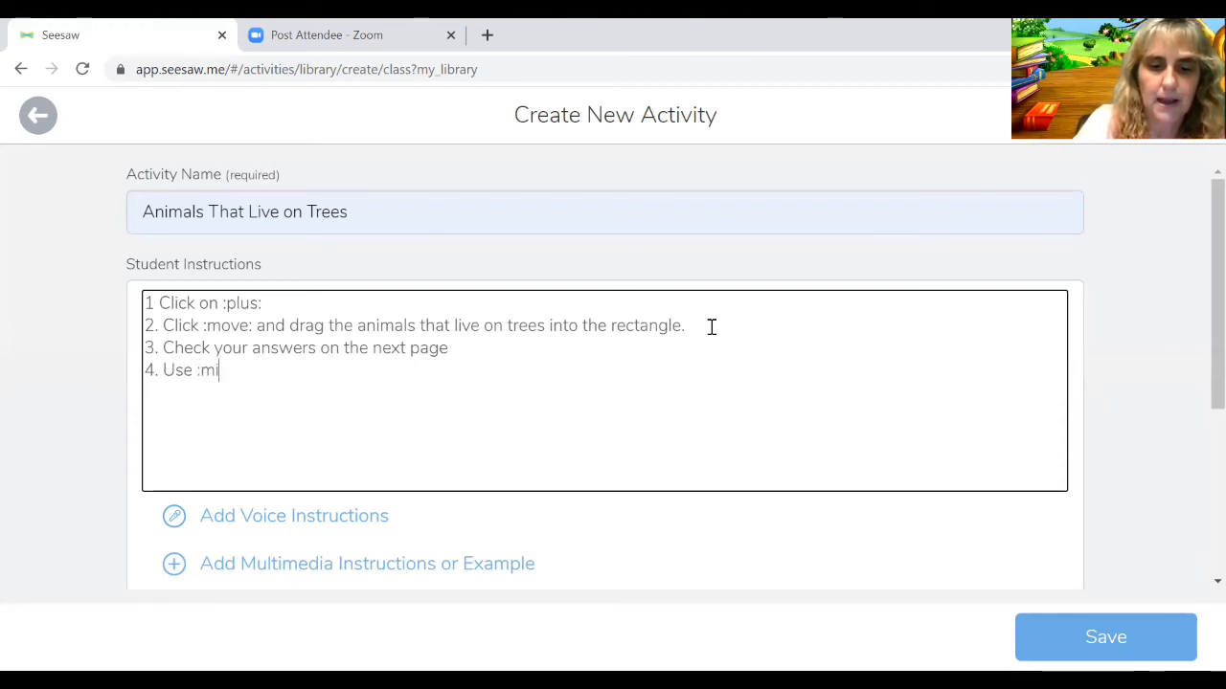
{"action": "type", "text": "c: to rec"}
{"action": "key", "text": "BackSpace"}
{"action": "key", "text": "BackSpace"}
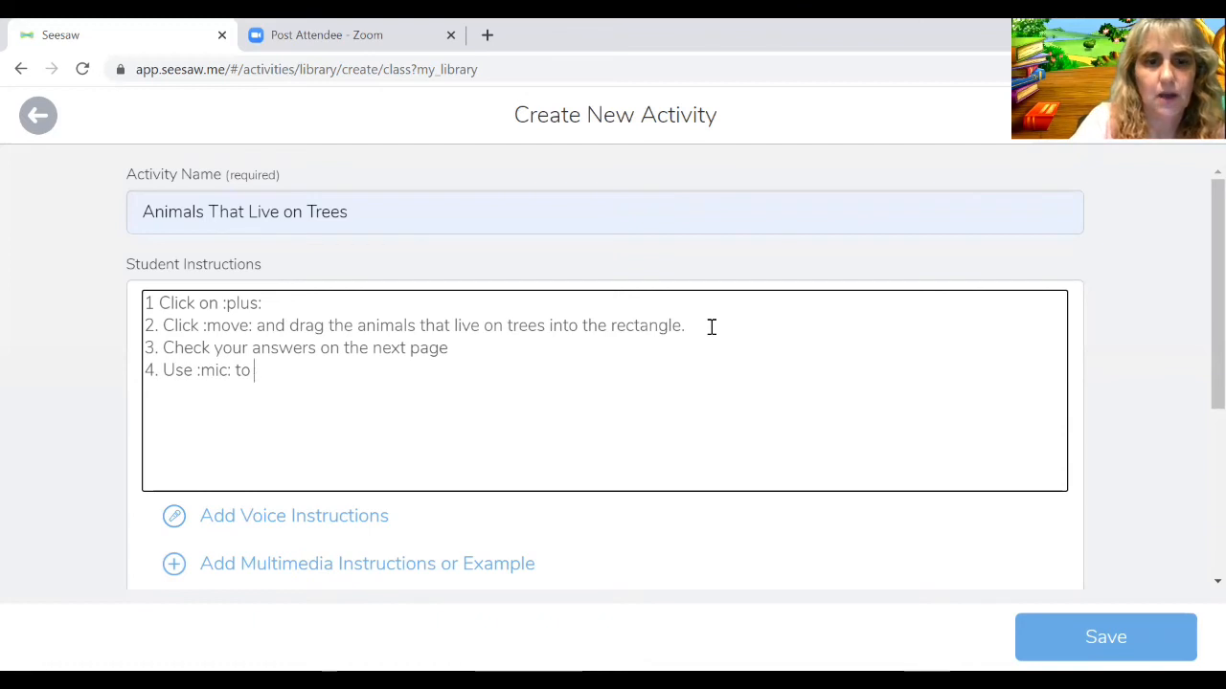
{"action": "type", "text": "tell me "}
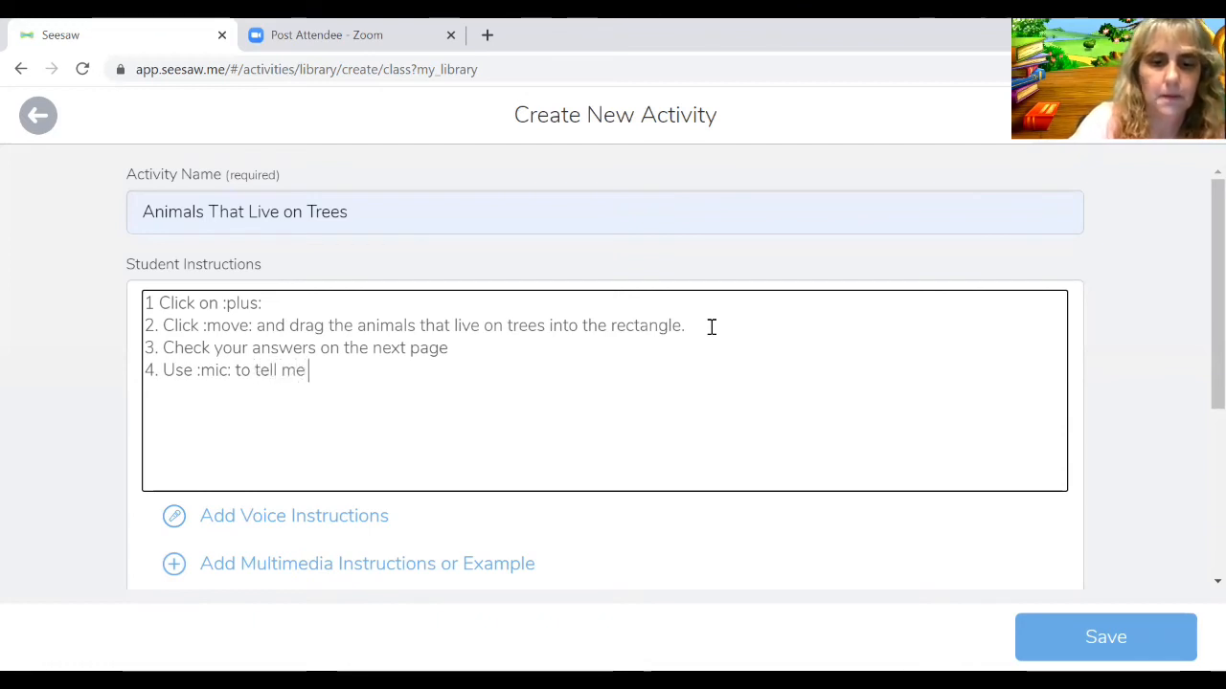
{"action": "type", "text": "the names "}
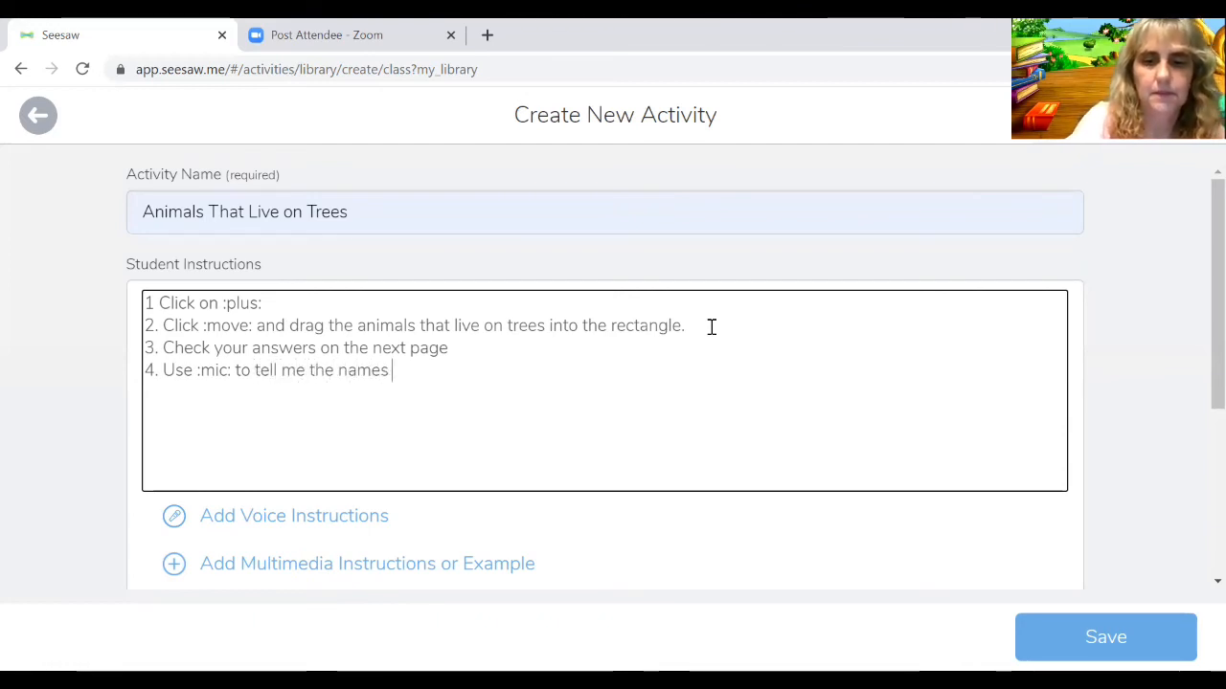
{"action": "type", "text": "of the an"}
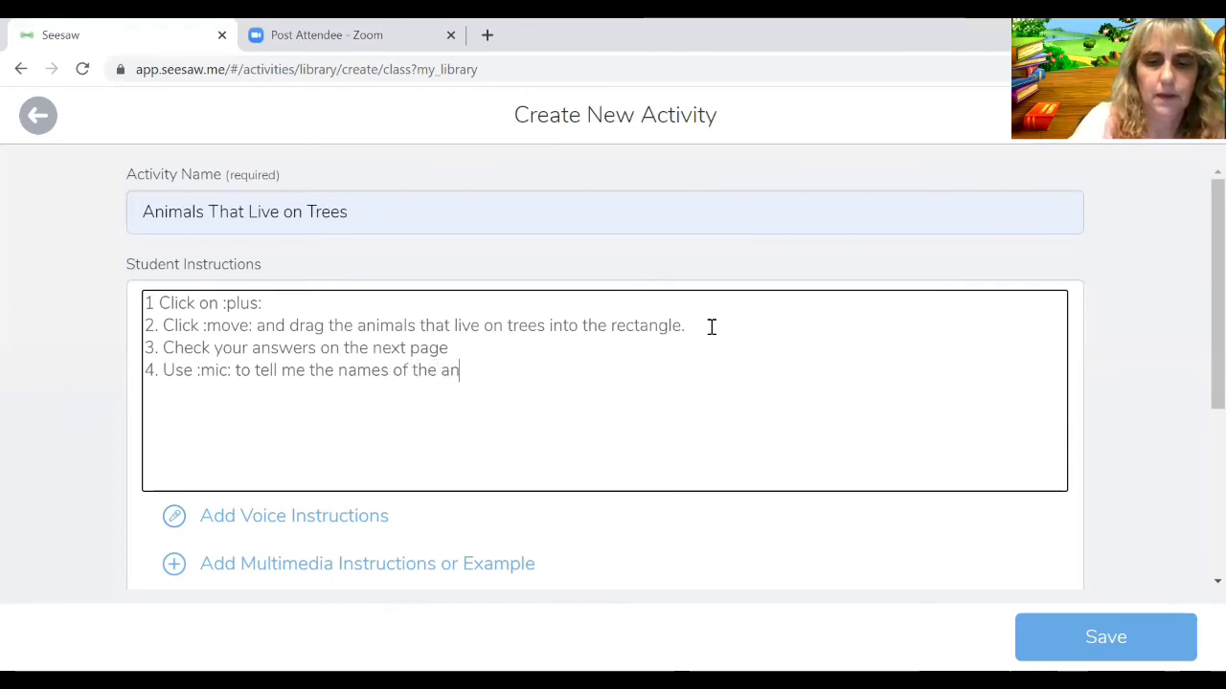
{"action": "type", "text": "omals that live on trees"}
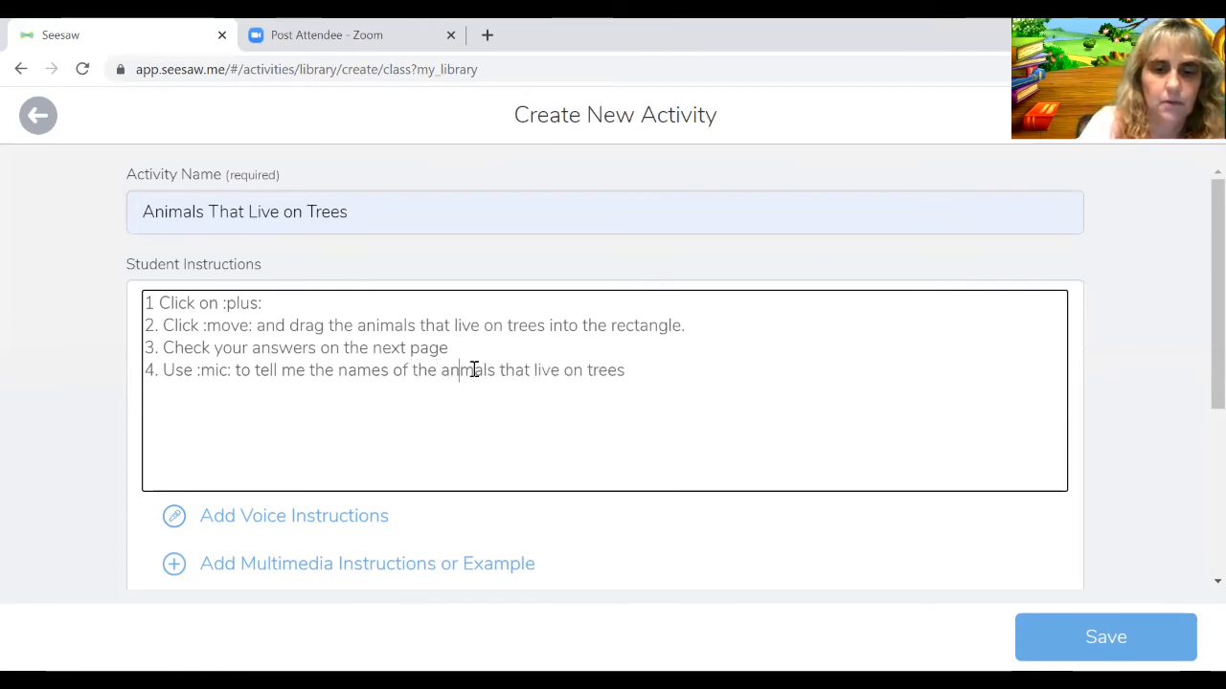
{"action": "left_click", "coordinate": [469, 369]}
{"action": "key", "text": "BackSpace"}
{"action": "type", "text": "i"}
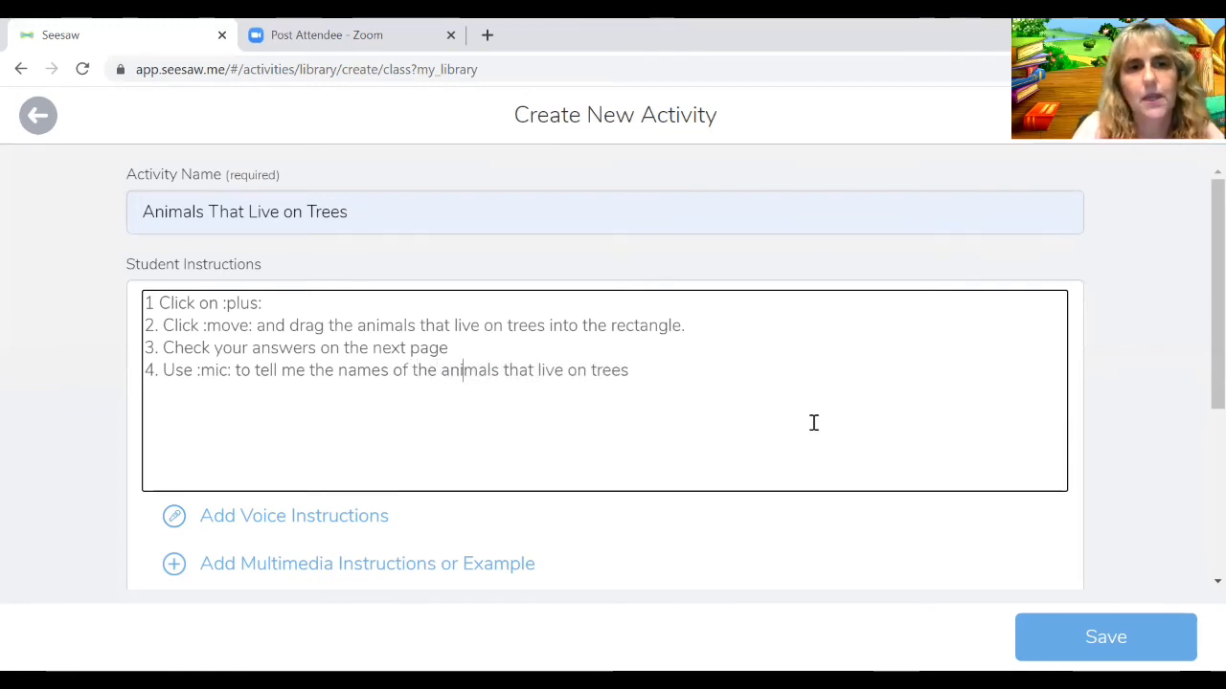
{"action": "left_click", "coordinate": [1096, 640]}
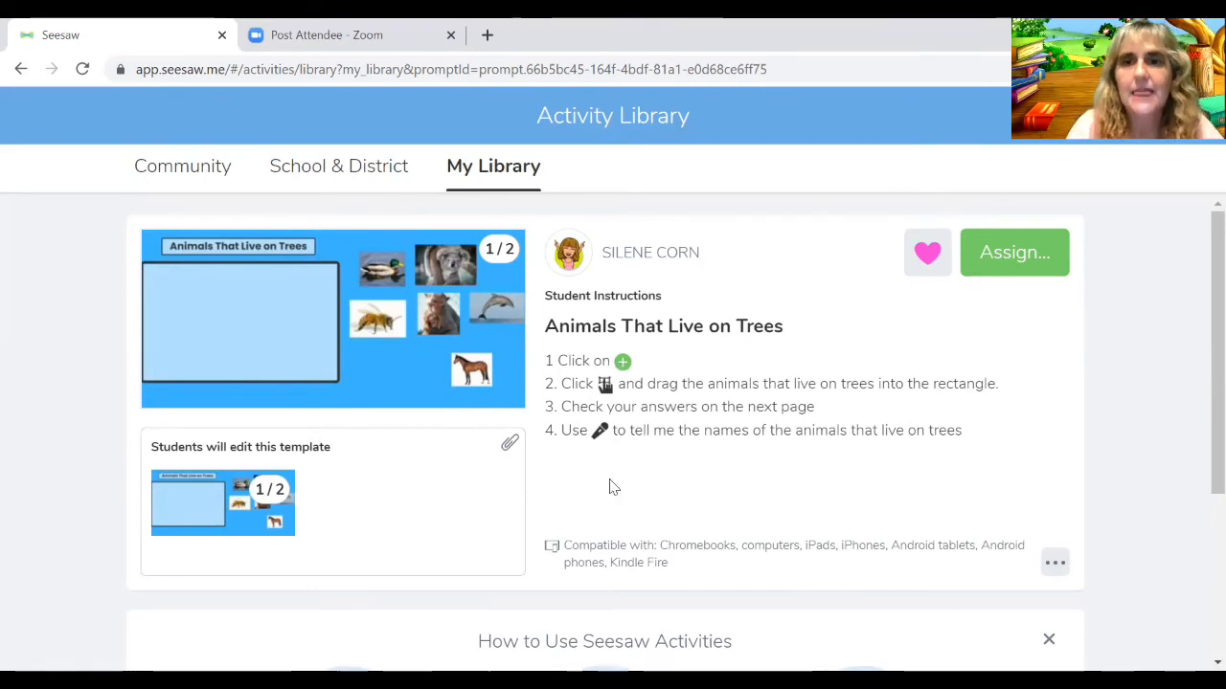
- Edit the saved "Animals That Live on Trees" activity to add recorded voice instructions about 23 seconds long, and save the activity
{"action": "left_click", "coordinate": [1054, 563]}
{"action": "scroll", "coordinate": [801, 399], "scroll_direction": "down", "scroll_amount": 1}
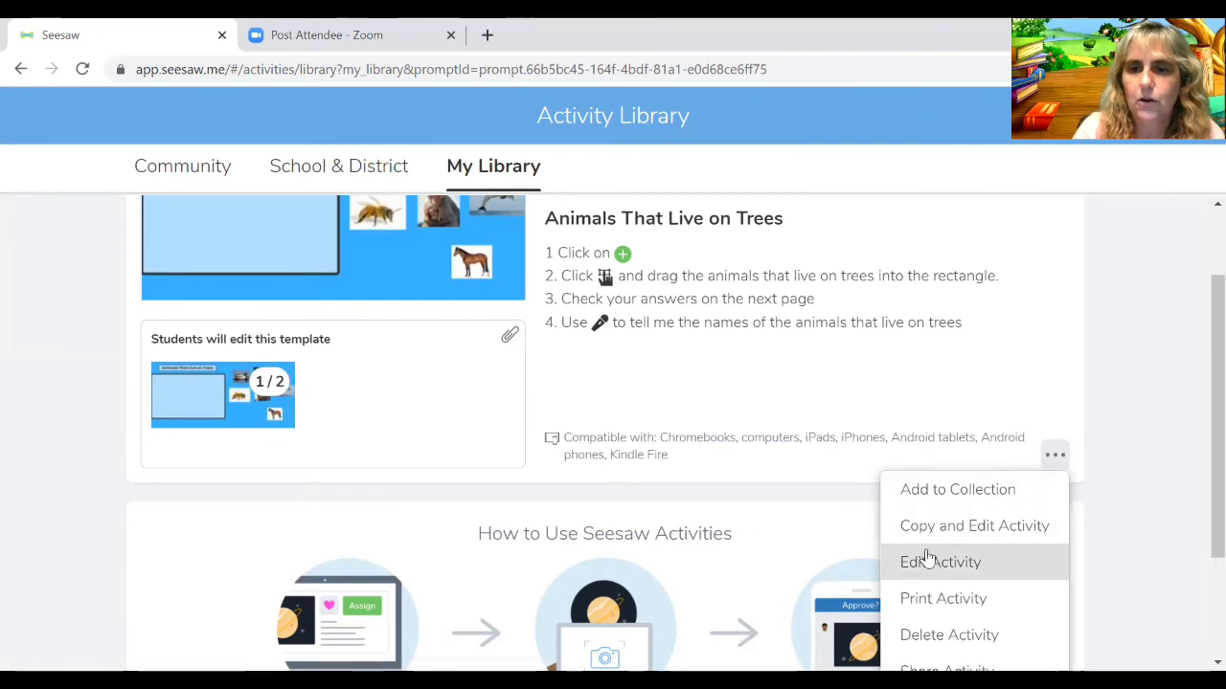
{"action": "left_click", "coordinate": [922, 569]}
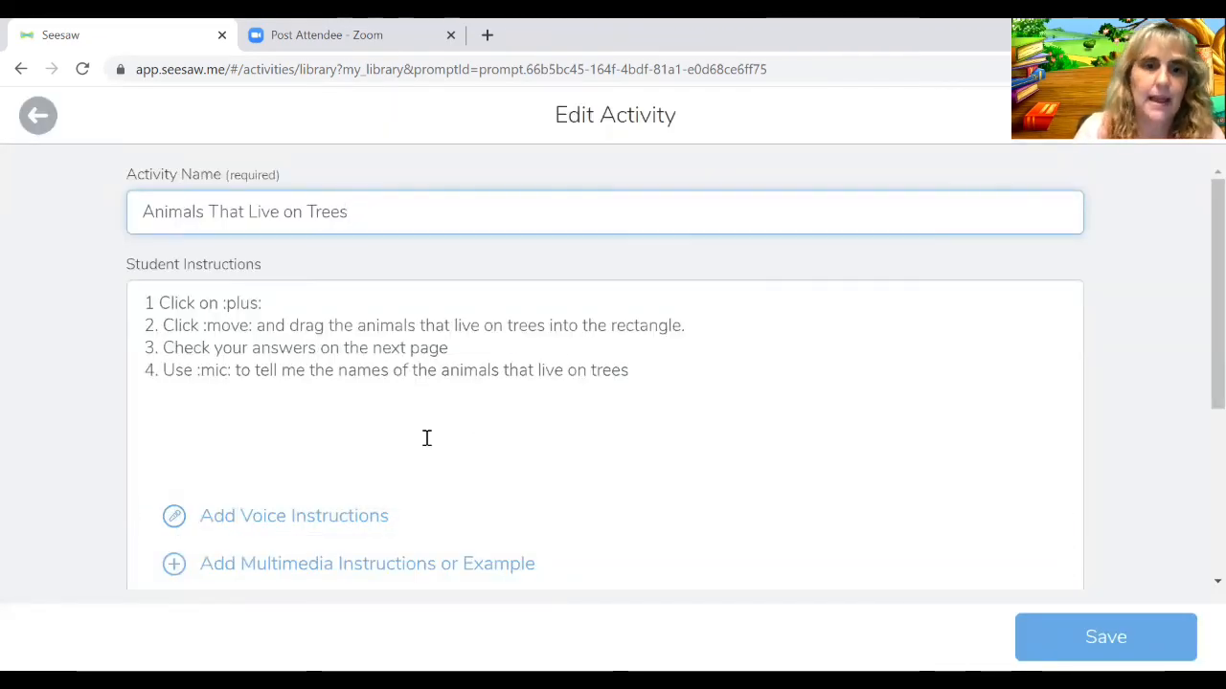
{"action": "left_click", "coordinate": [301, 521]}
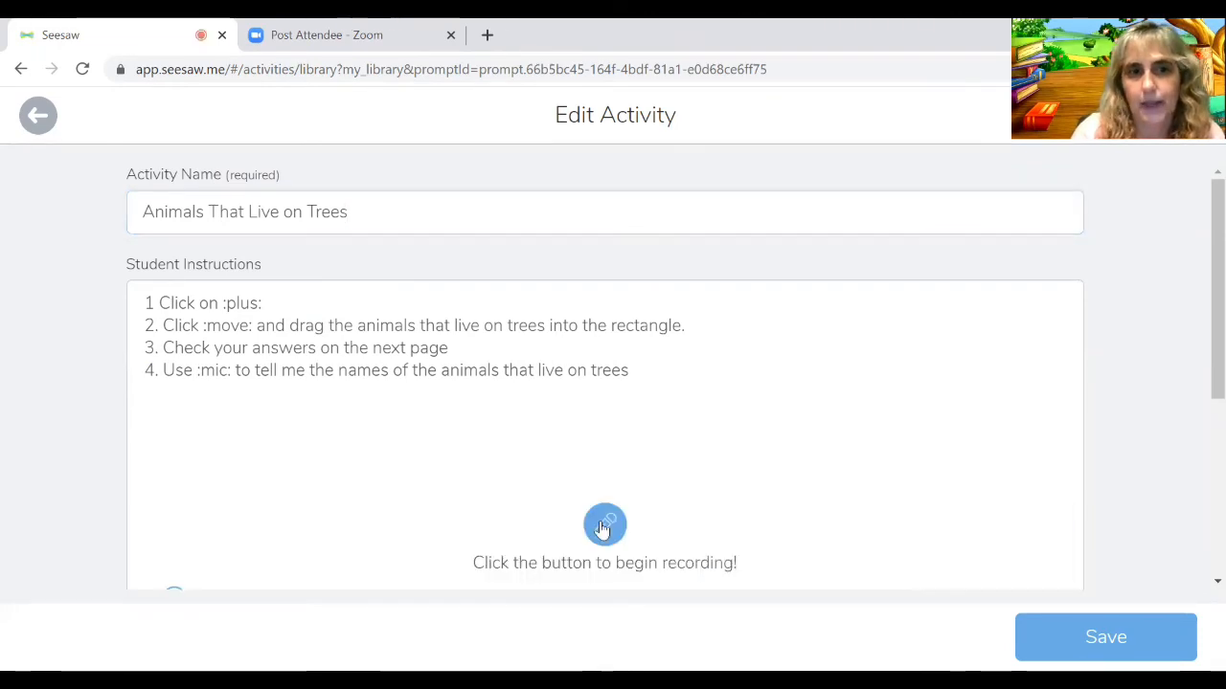
{"action": "left_click", "coordinate": [602, 522]}
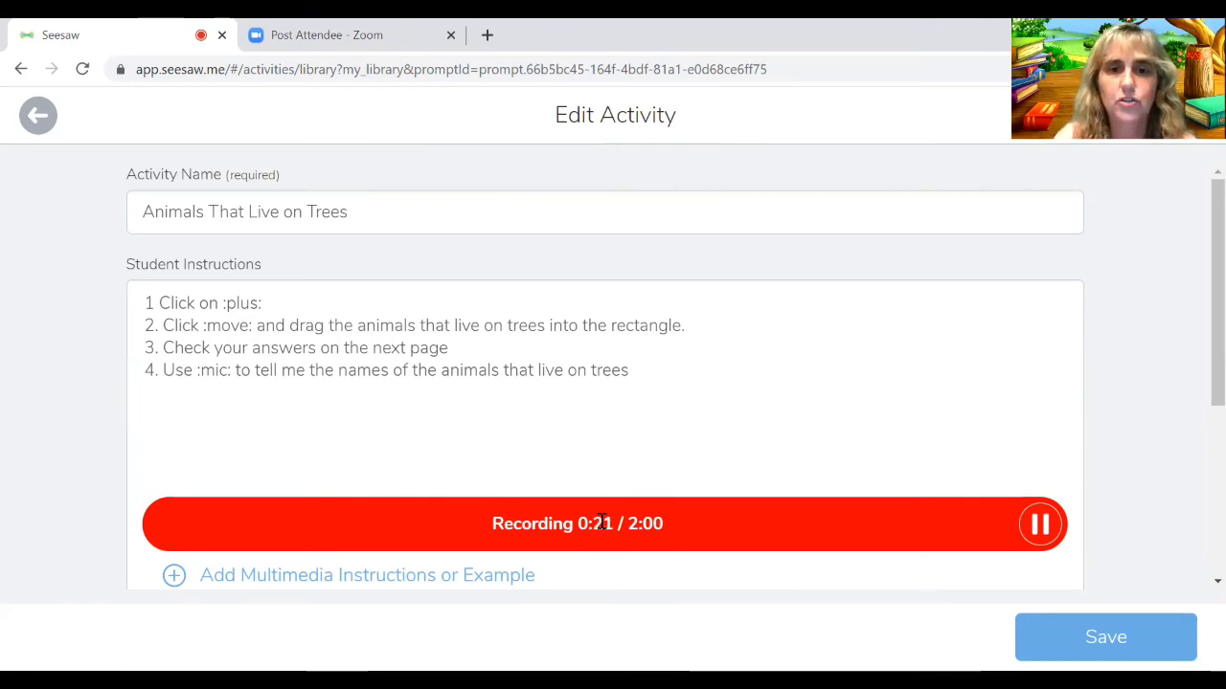
{"action": "left_click", "coordinate": [1041, 525]}
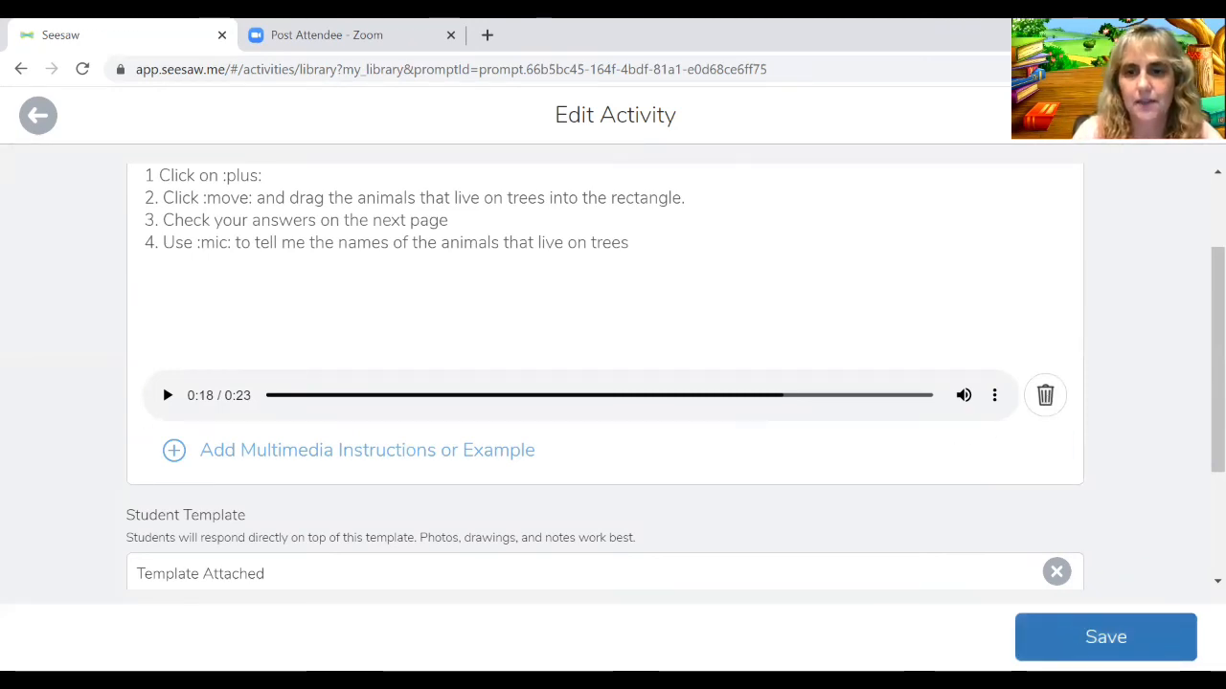
{"action": "left_click", "coordinate": [1108, 637]}
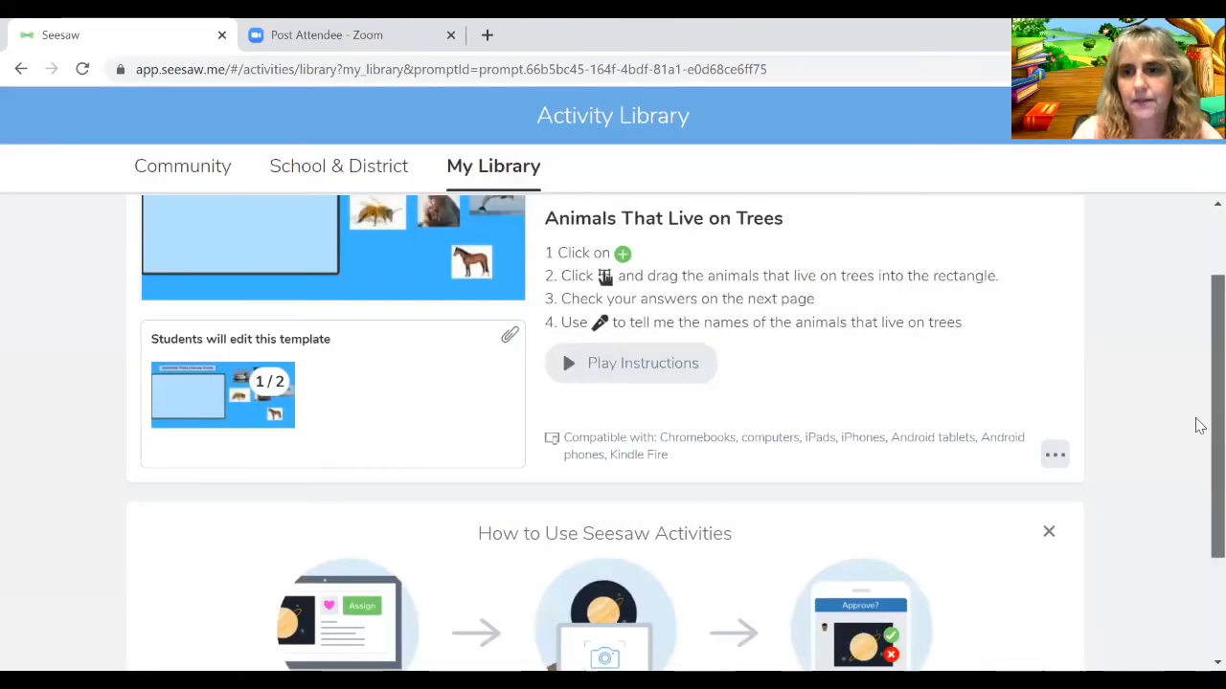
{"action": "left_click_drag", "start_coordinate": [1200, 425], "coordinate": [1196, 367]}
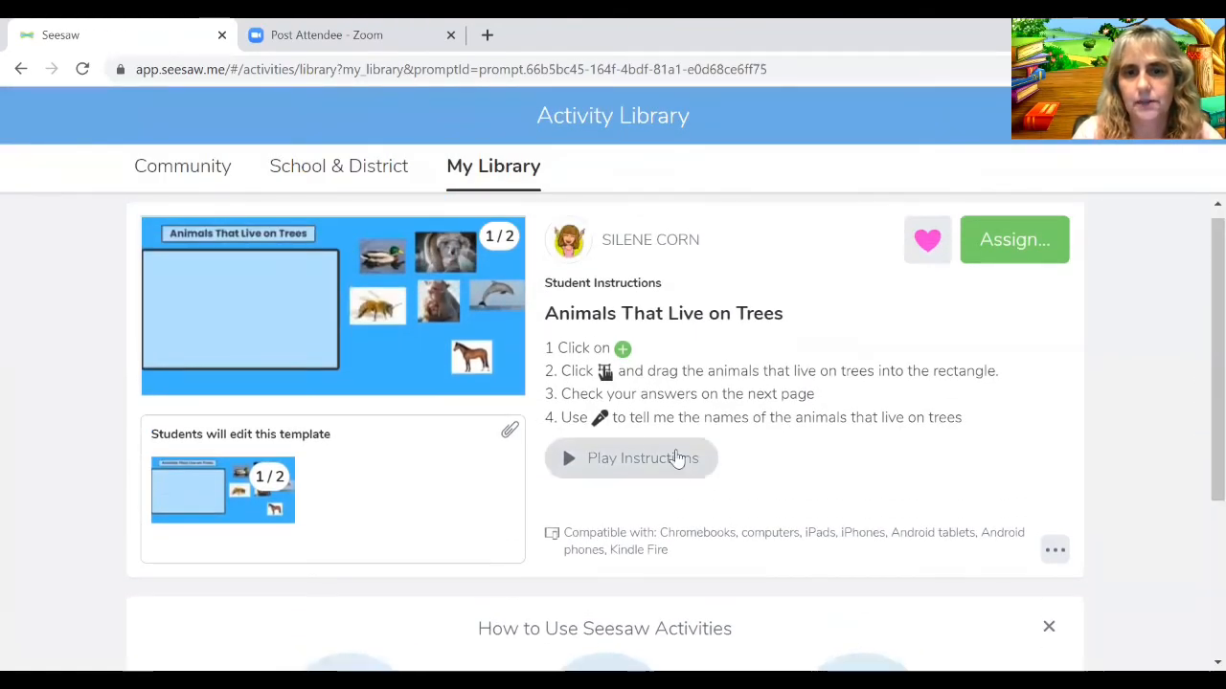